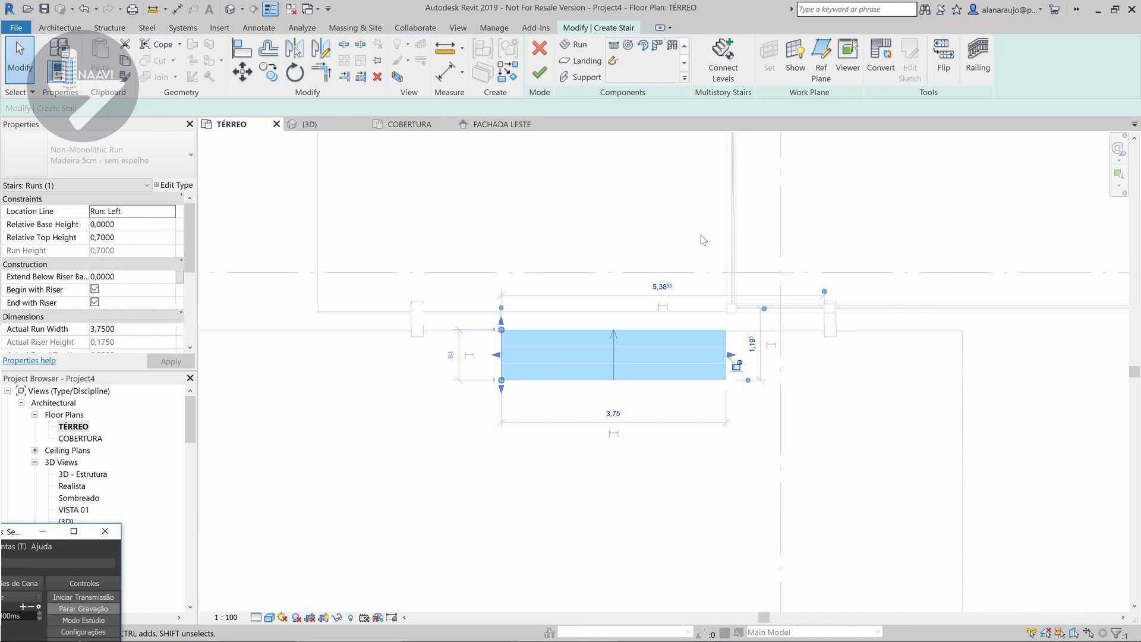
# - Set the stair's Desired Number of Risers to 5, giving a 0.1400 riser height
pyautogui.moveTo(190, 227); pyautogui.dragTo(197, 272)
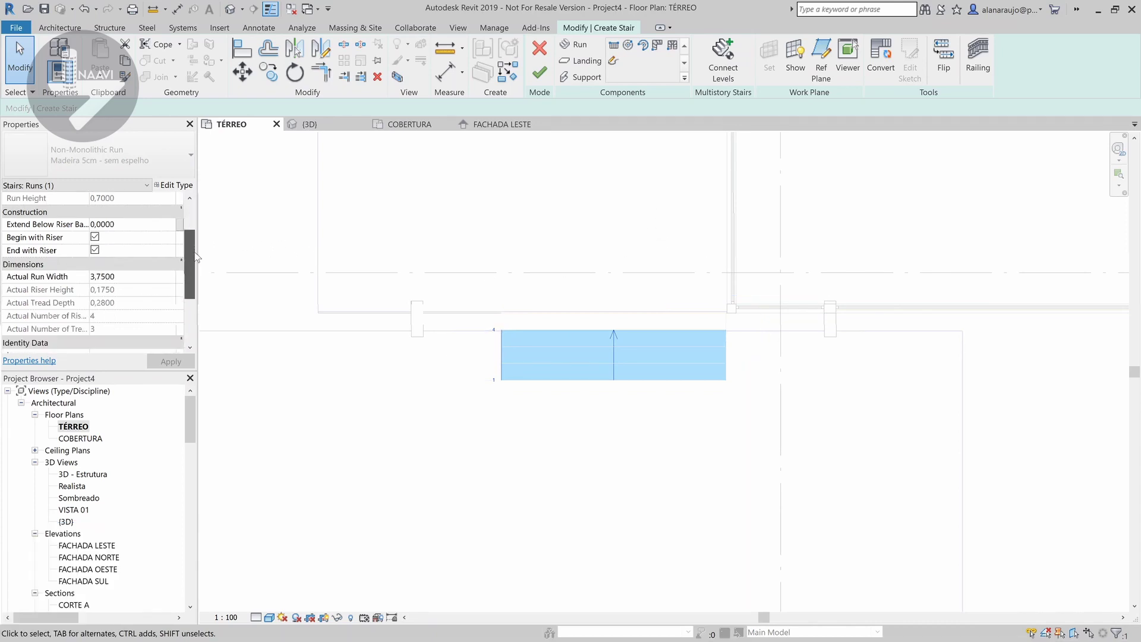
pyautogui.click(389, 216)
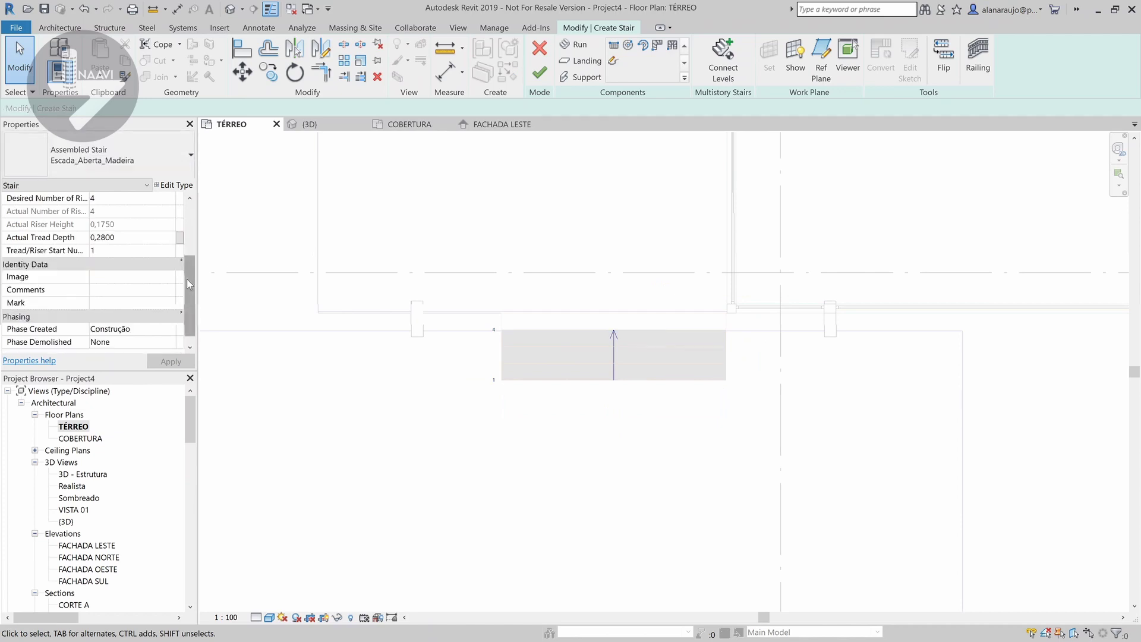
pyautogui.moveTo(187, 279); pyautogui.dragTo(193, 269)
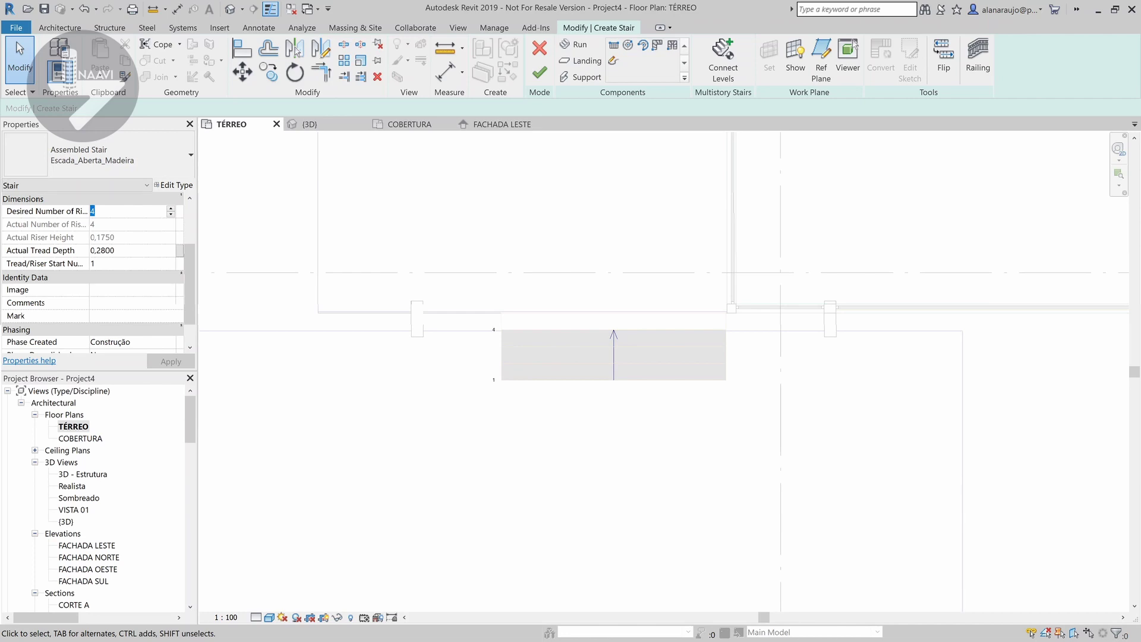
pyautogui.click(144, 213)
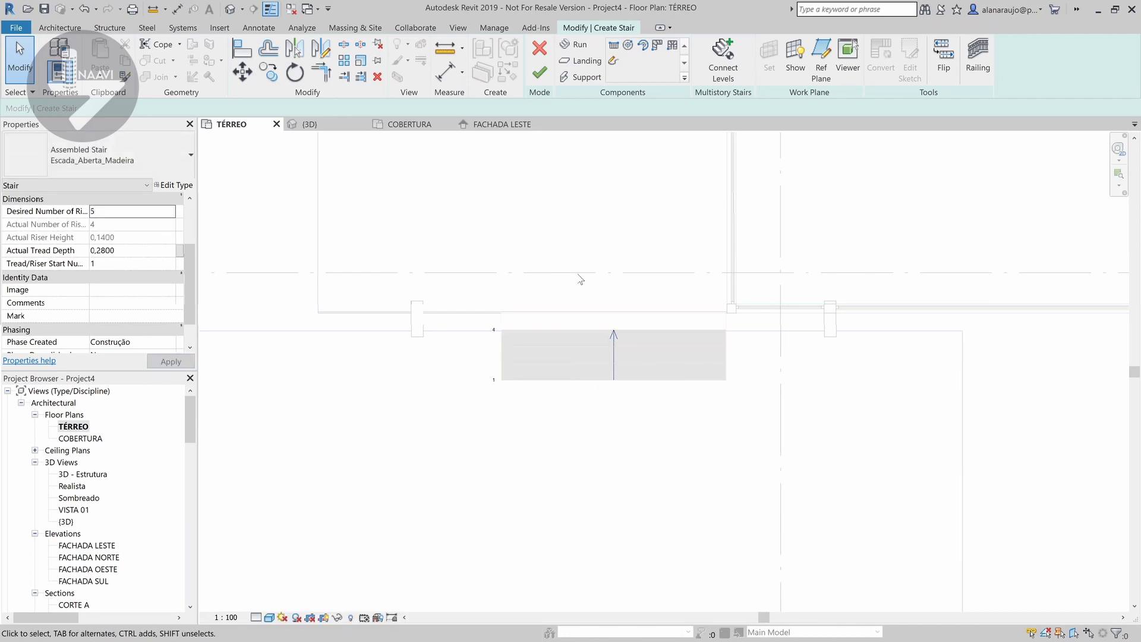
# - Select the stair run and start a Move (MV) from its bottom-left corner
pyautogui.click(526, 372)
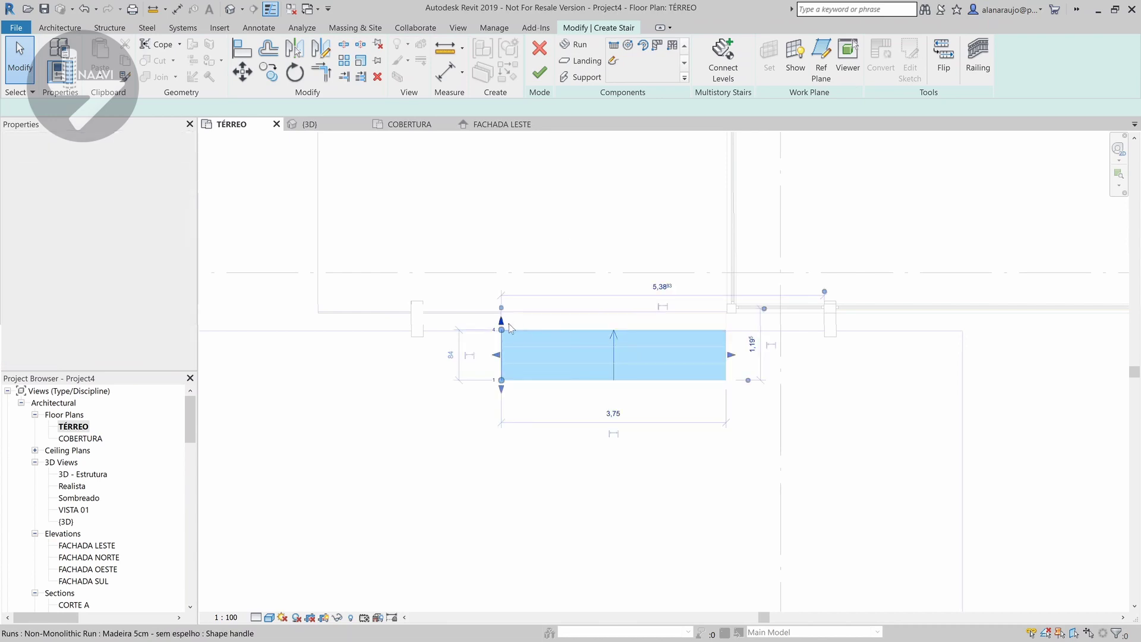
pyautogui.moveTo(503, 325); pyautogui.dragTo(511, 323)
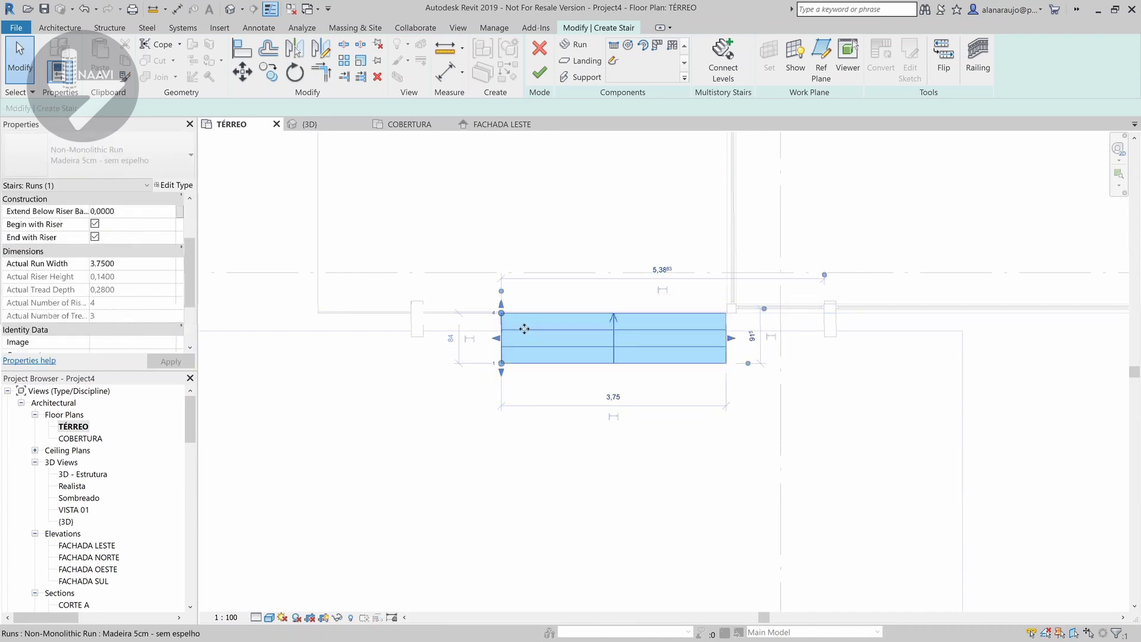
pyautogui.hotkey('ctrl', 'z')
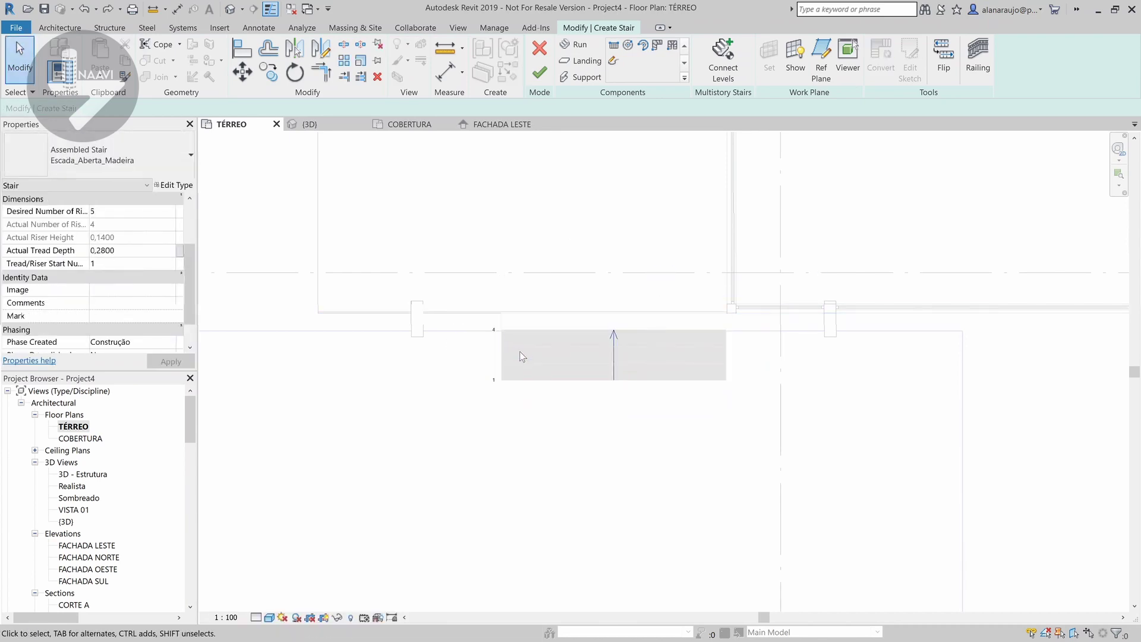
pyautogui.click(519, 351)
pyautogui.press('m')
pyautogui.press('v')
pyautogui.click(501, 379)
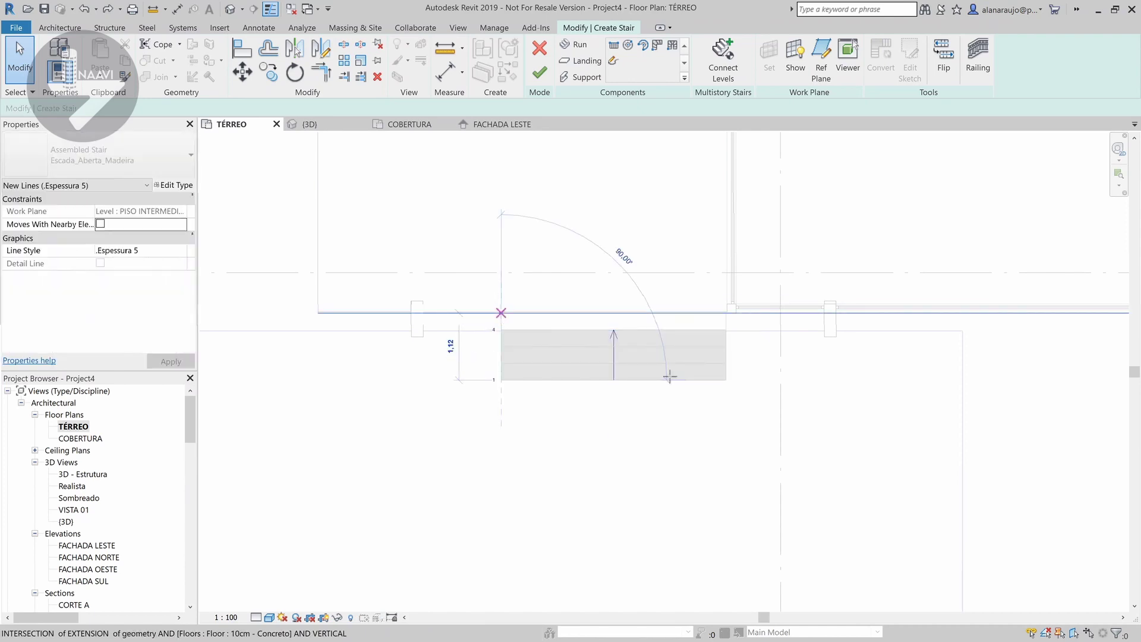
# - Drop the run's corner on the wall intersection and switch to the {3D} view
pyautogui.click(501, 313)
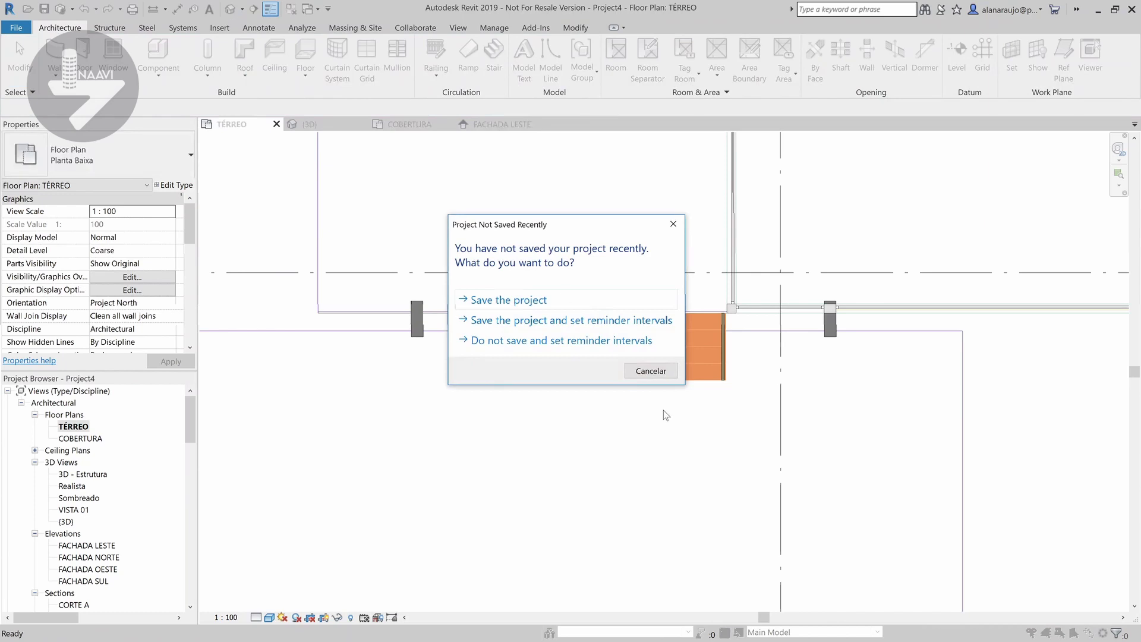
pyautogui.press('Escape')
pyautogui.hotkey('ctrl', 'Tab')
# - Select the railings on both stairs and delete them
pyautogui.keyDown('shift'); pyautogui.moveTo(499, 471); pyautogui.dragTo(574, 455, button='middle'); pyautogui.keyUp('shift')
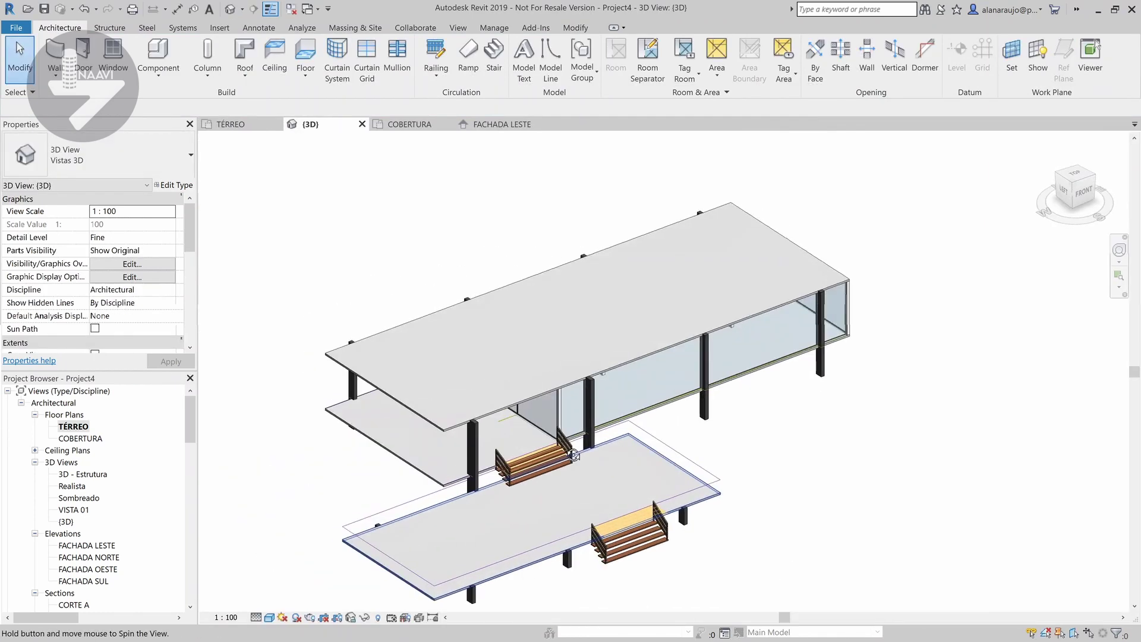
pyautogui.scroll(4, 573, 454)
pyautogui.click(597, 415)
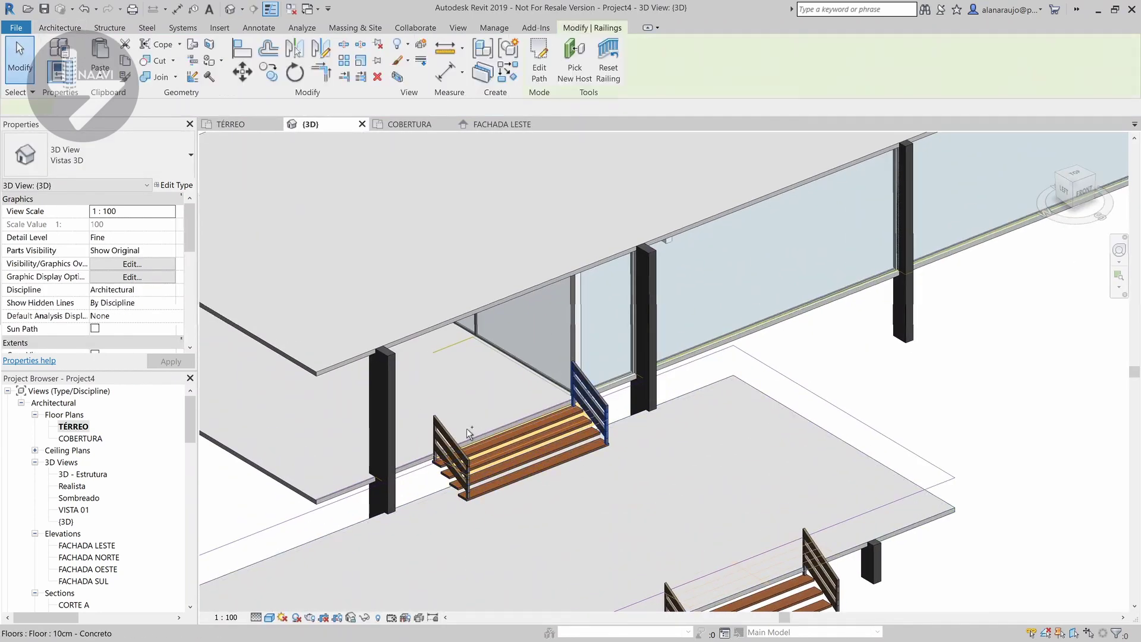
pyautogui.keyDown('ctrl'); pyautogui.click(437, 433); pyautogui.keyUp('ctrl')
pyautogui.scroll(-3, 679, 506)
pyautogui.scroll(1, 691, 401)
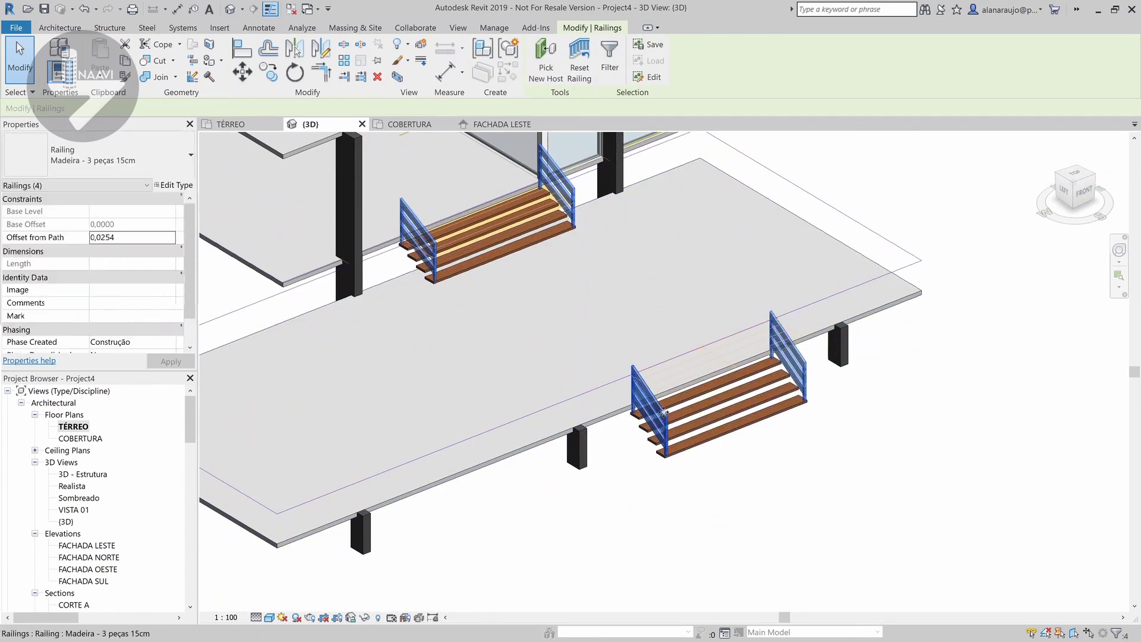
pyautogui.press('Delete')
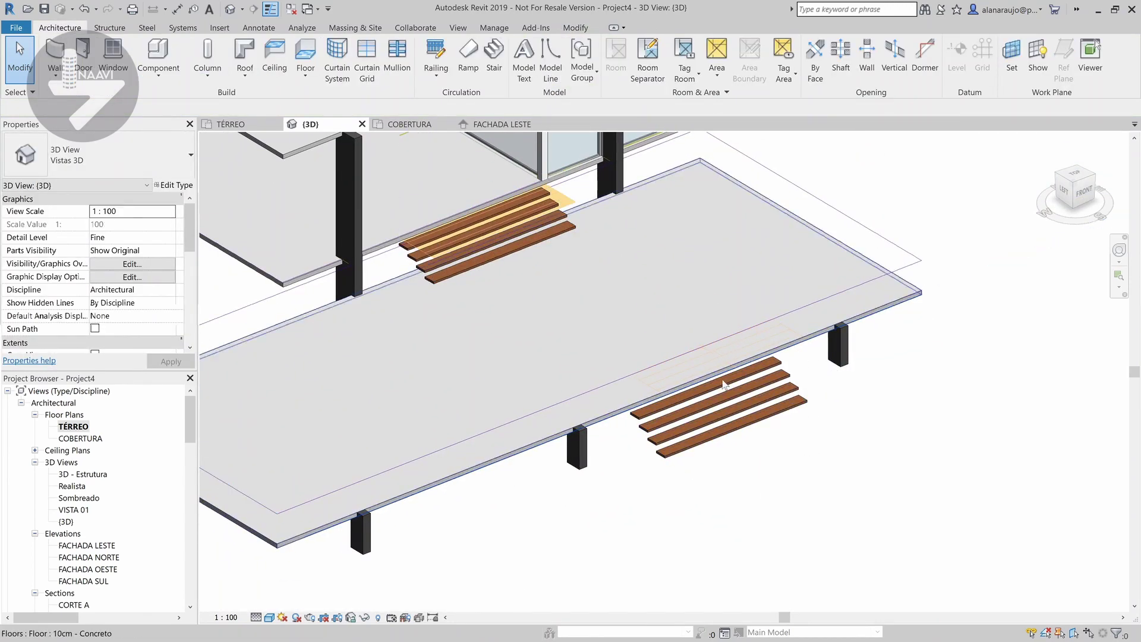
pyautogui.click(431, 256)
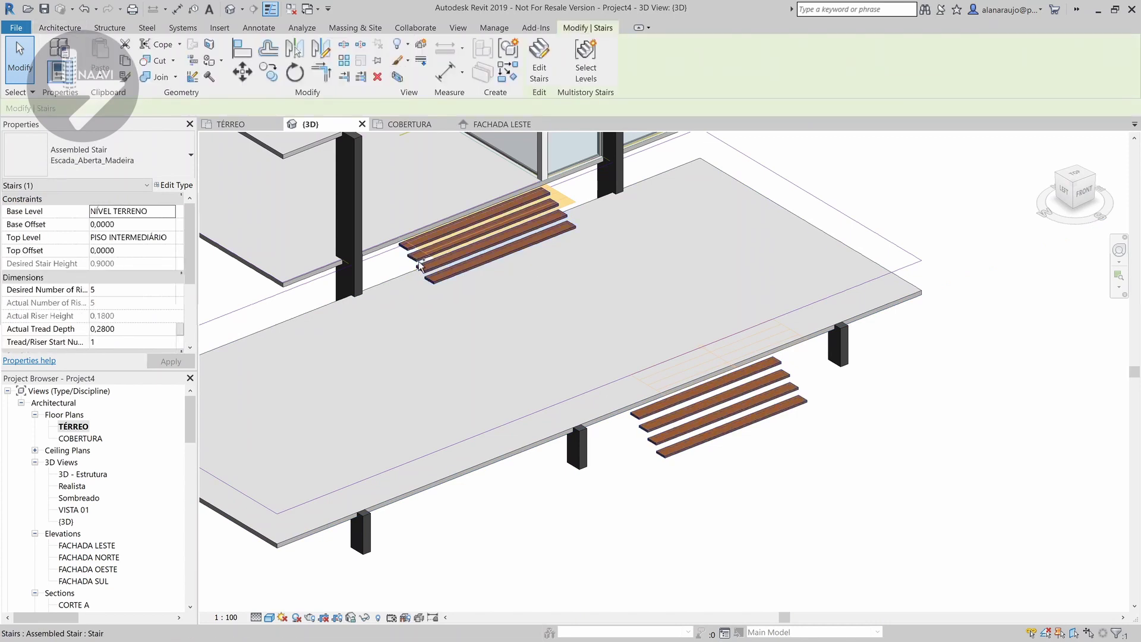
pyautogui.click(163, 157)
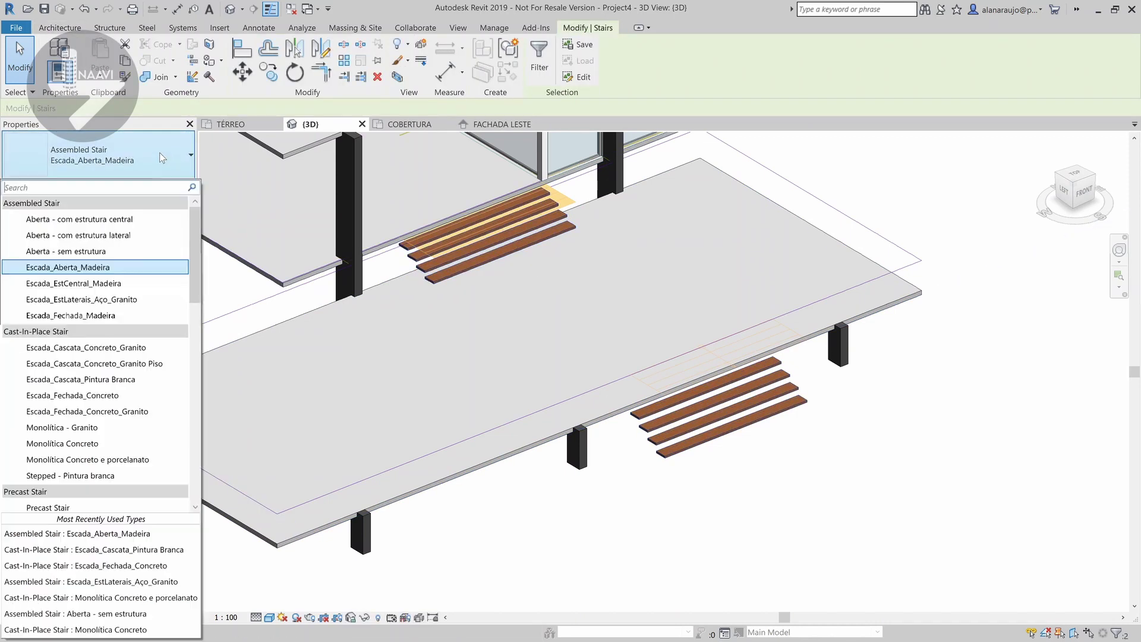
pyautogui.scroll(-2, 118, 297)
pyautogui.scroll(-2, 122, 273)
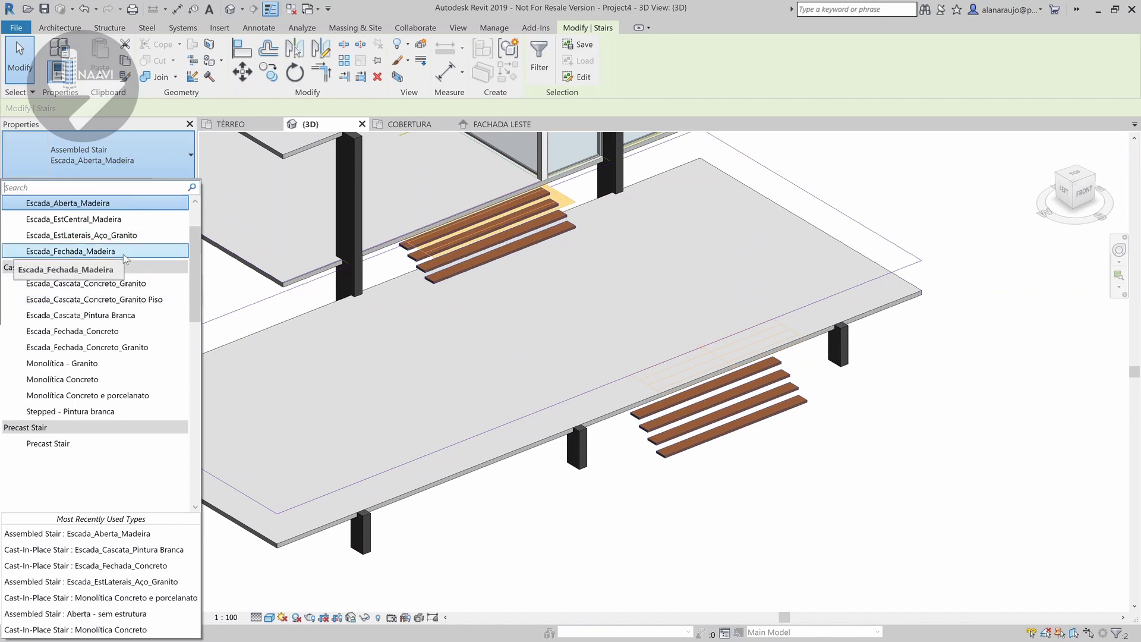
pyautogui.scroll(2, 125, 258)
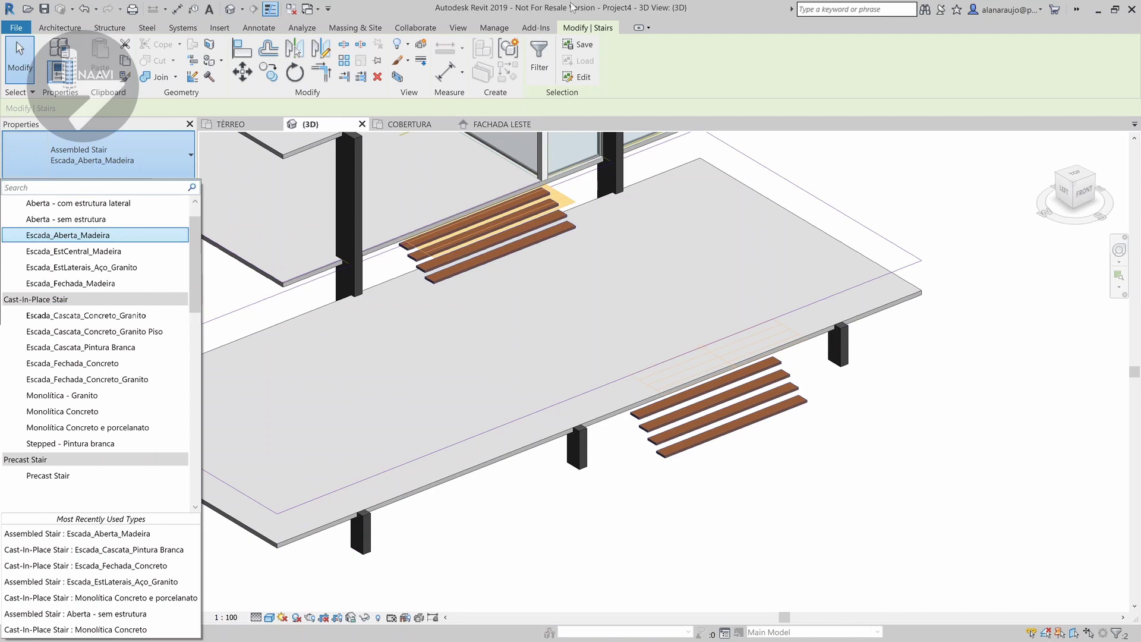
pyautogui.press('Escape')
pyautogui.press('Escape')
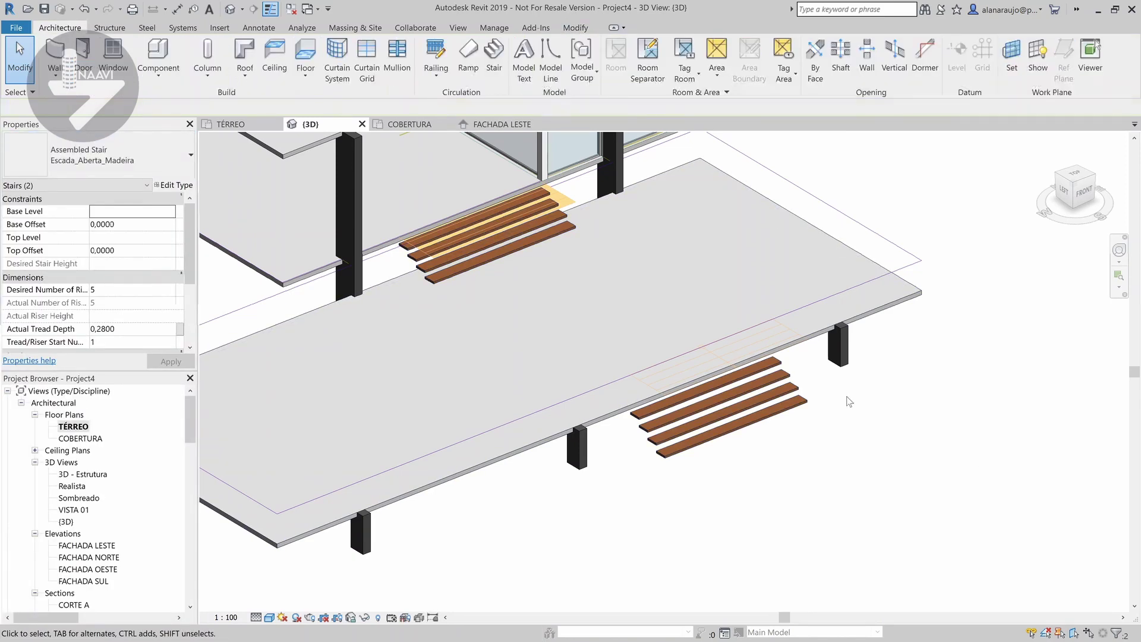
pyautogui.scroll(-3, 891, 383)
pyautogui.moveTo(897, 380)
pyautogui.keyDown('shift'); pyautogui.mouseDown(button='middle')
pyautogui.moveTo(879, 395)
pyautogui.moveTo(820, 300)
pyautogui.moveTo(901, 407)
pyautogui.moveTo(827, 437)
pyautogui.moveTo(814, 419)
pyautogui.mouseUp(button='middle'); pyautogui.keyUp('shift')
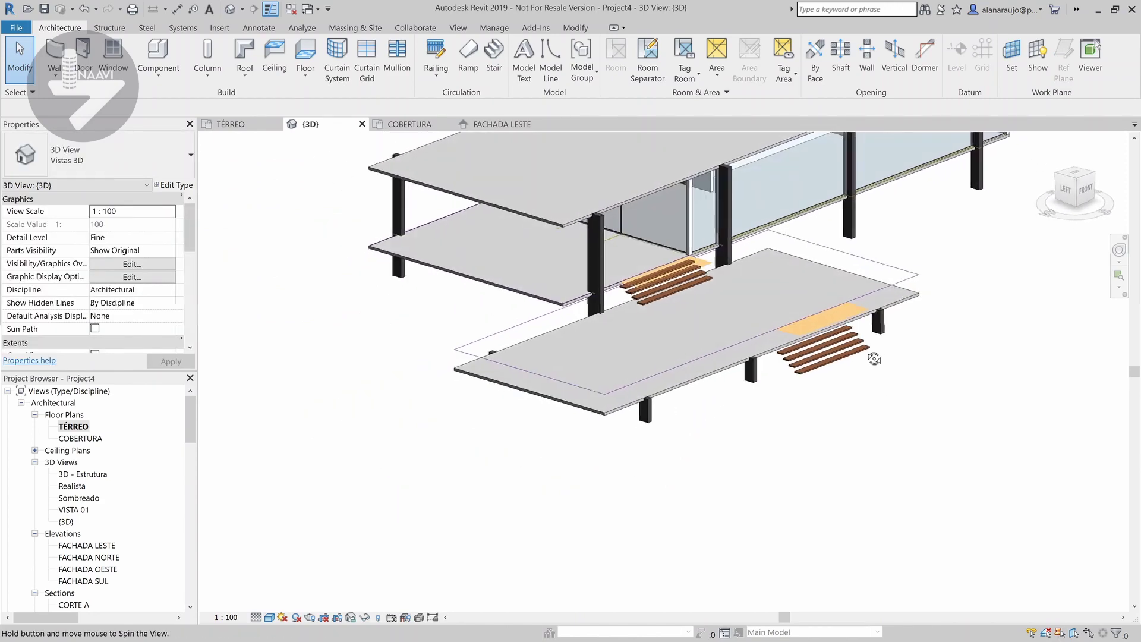
pyautogui.moveTo(682, 519)
pyautogui.keyDown('shift'); pyautogui.mouseDown(button='middle')
pyautogui.moveTo(743, 453)
pyautogui.moveTo(810, 344)
pyautogui.moveTo(697, 461)
pyautogui.moveTo(768, 473)
pyautogui.moveTo(759, 437)
pyautogui.mouseUp(button='middle'); pyautogui.keyUp('shift')
pyautogui.scroll(-3, 701, 457)
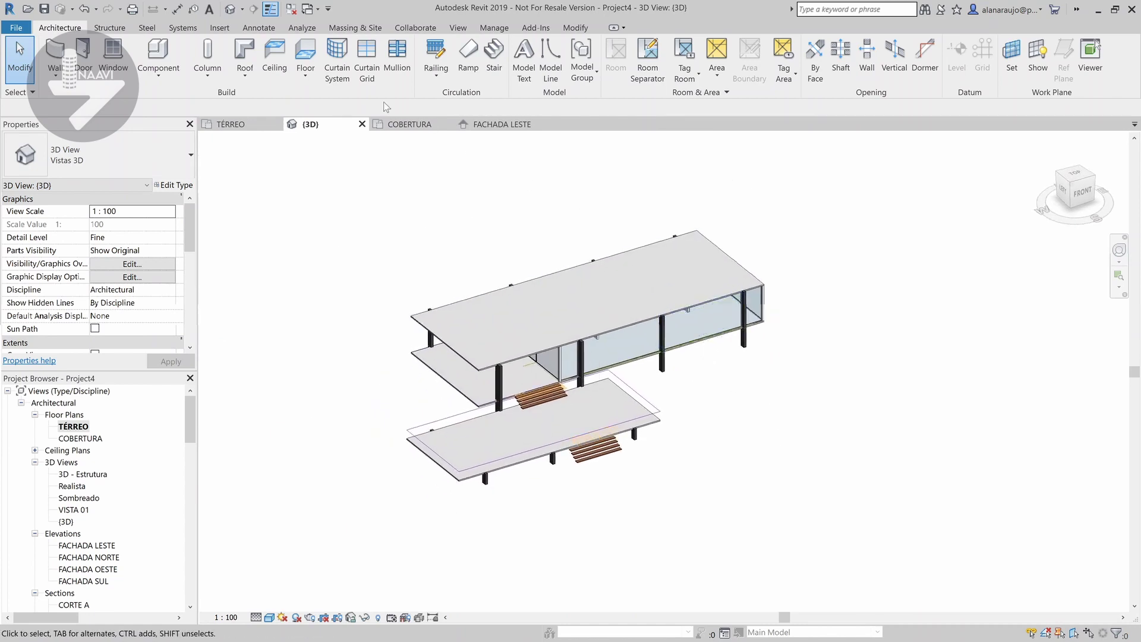
# - Sketch a large rectangular floor boundary surrounding the building
pyautogui.click(305, 53)
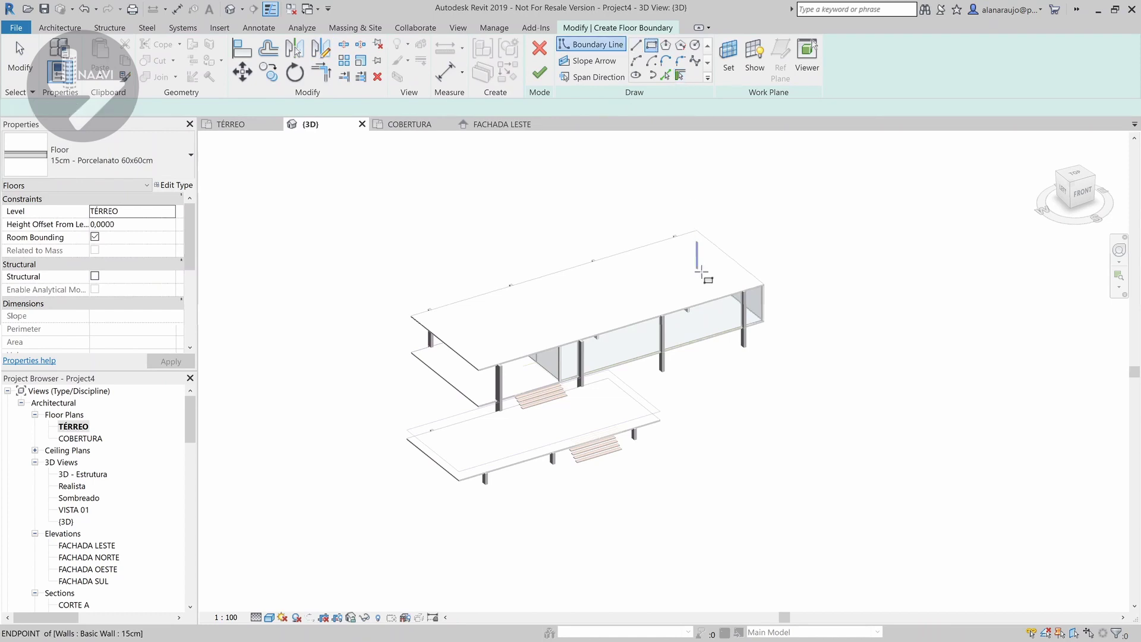
pyautogui.scroll(-5, 701, 273)
pyautogui.keyDown('shift'); pyautogui.moveTo(774, 295); pyautogui.dragTo(786, 366, button='middle'); pyautogui.keyUp('shift')
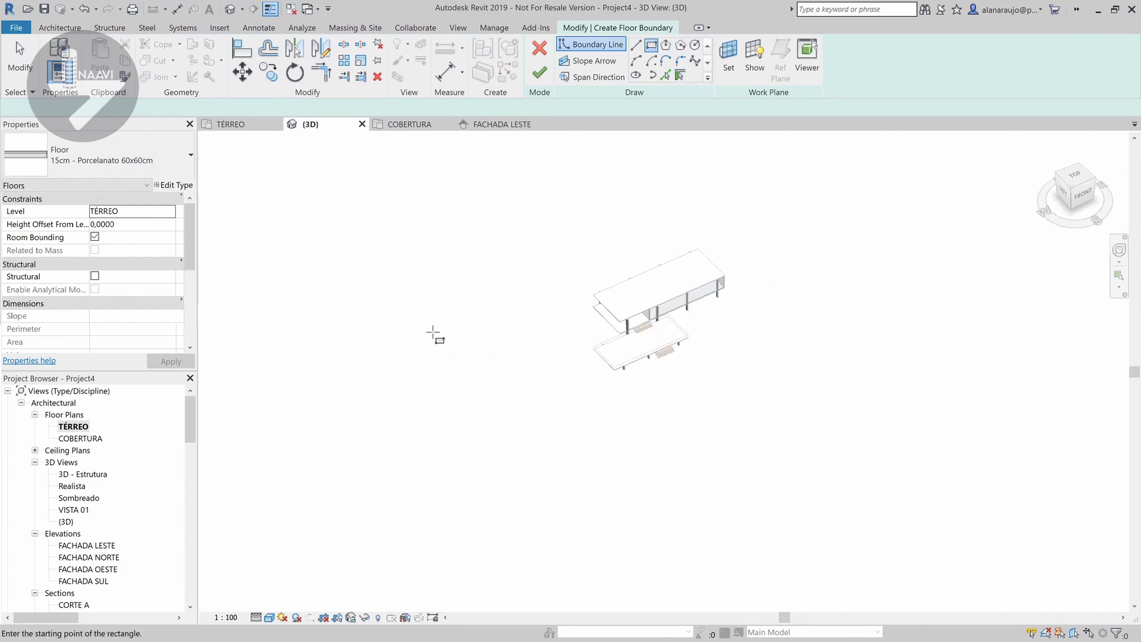
pyautogui.click(392, 305)
pyautogui.click(939, 349)
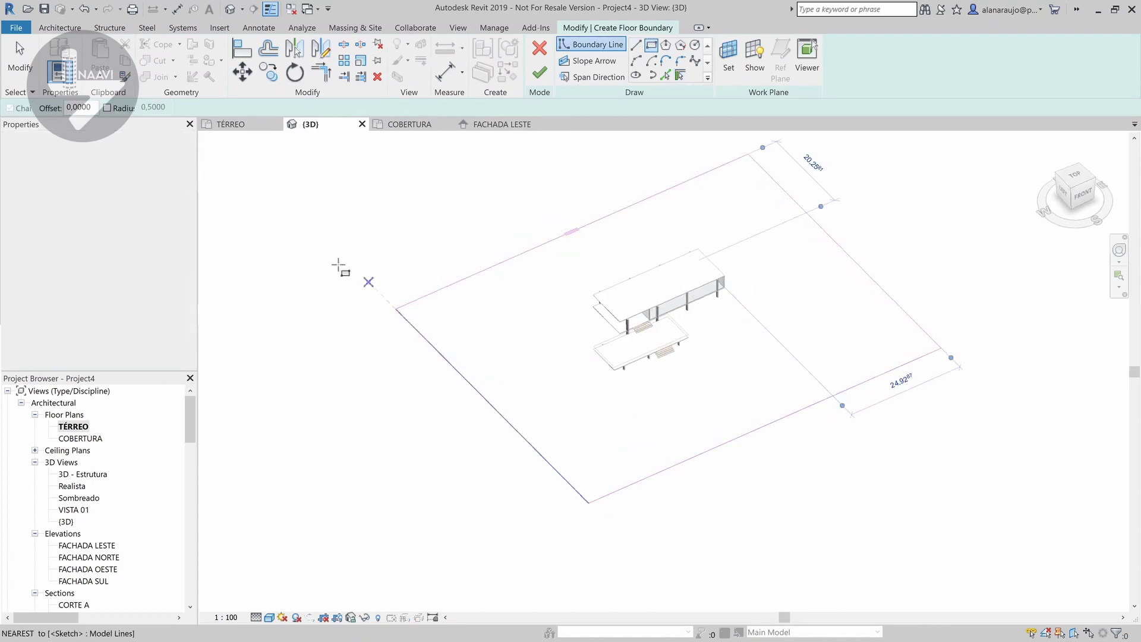
# - Place the floor on level NÍVEL TERRENO as type Grama and finish it
pyautogui.click(172, 212)
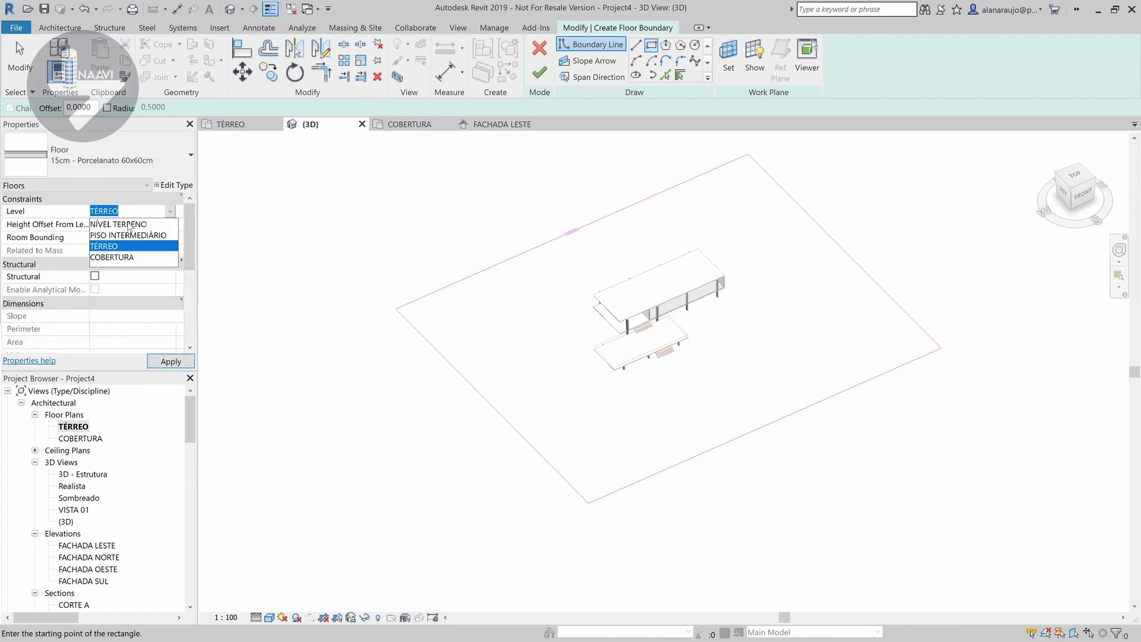
pyautogui.click(129, 224)
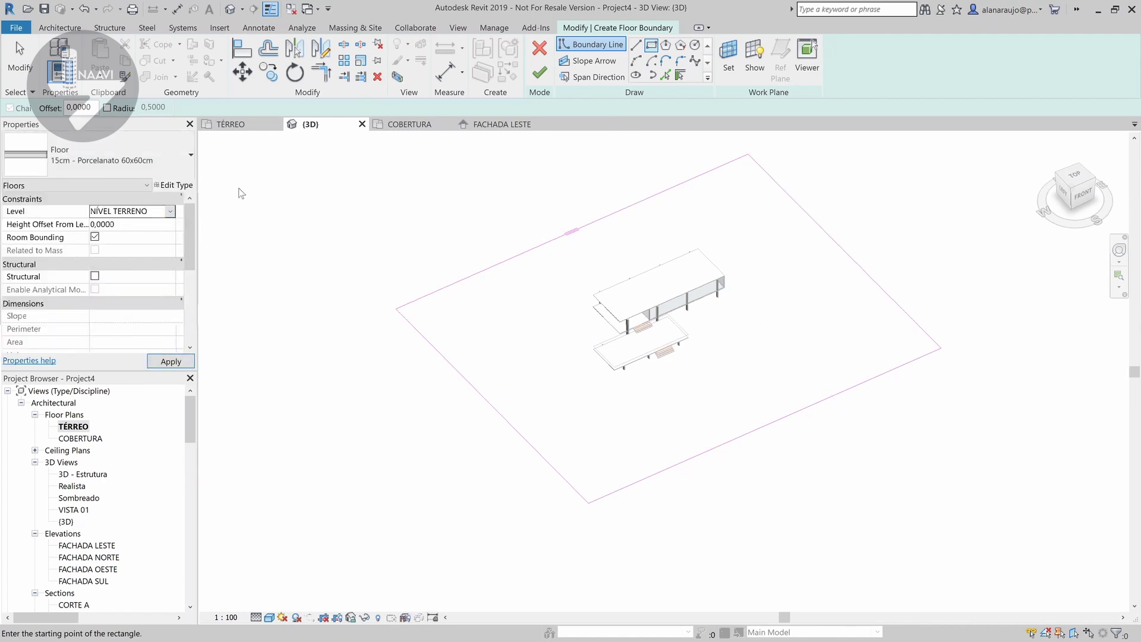
pyautogui.click(148, 161)
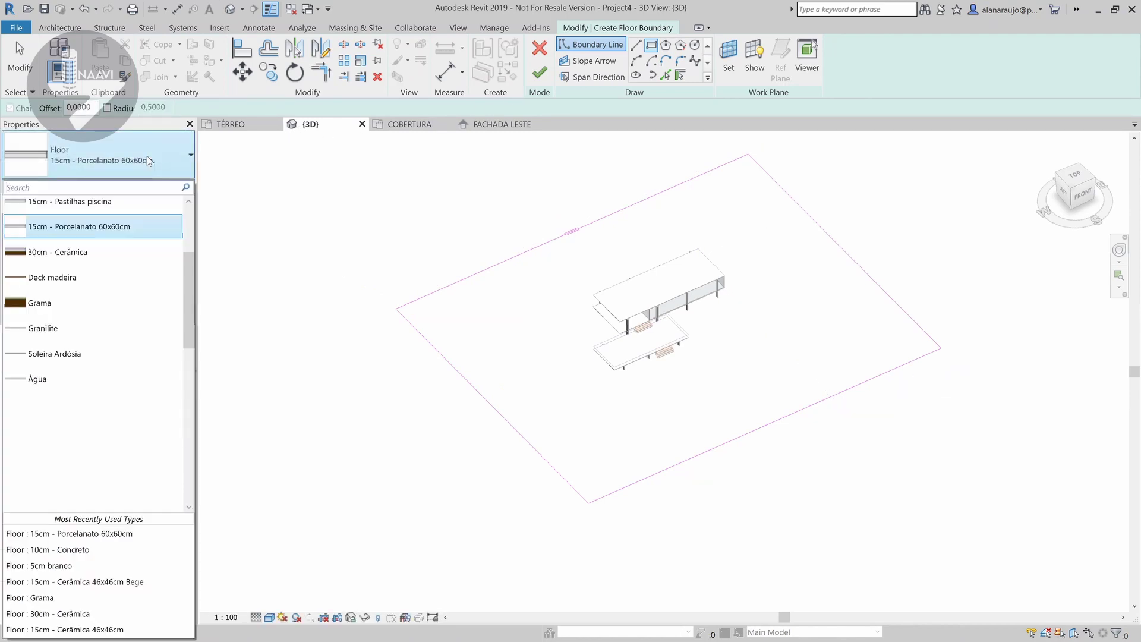
pyautogui.click(71, 305)
pyautogui.click(539, 74)
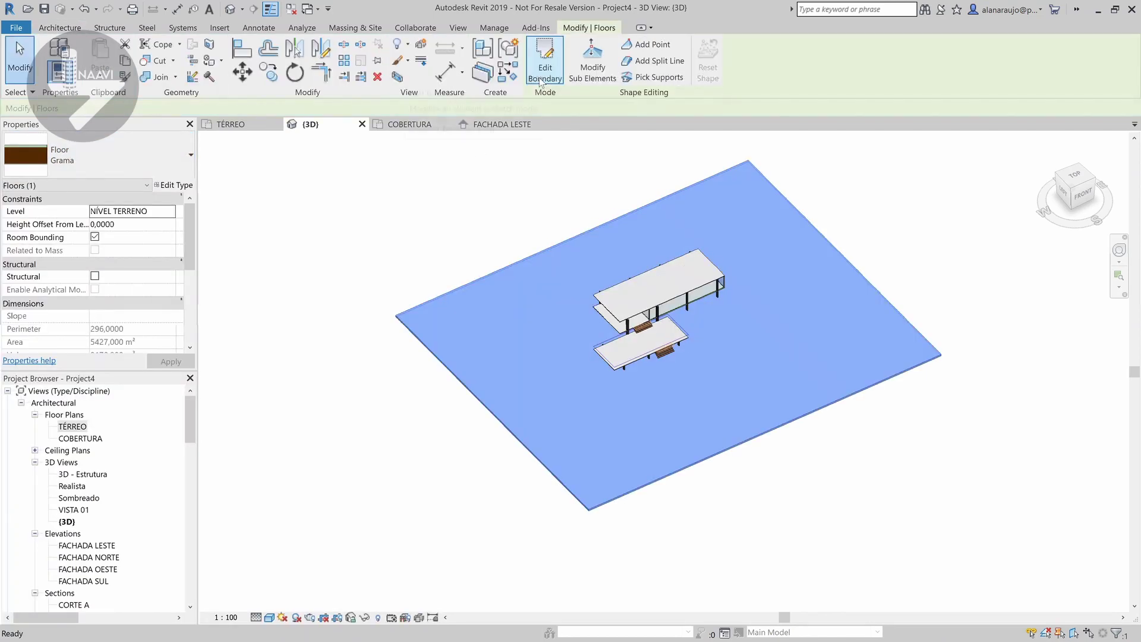
pyautogui.press('Escape')
pyautogui.scroll(3, 647, 375)
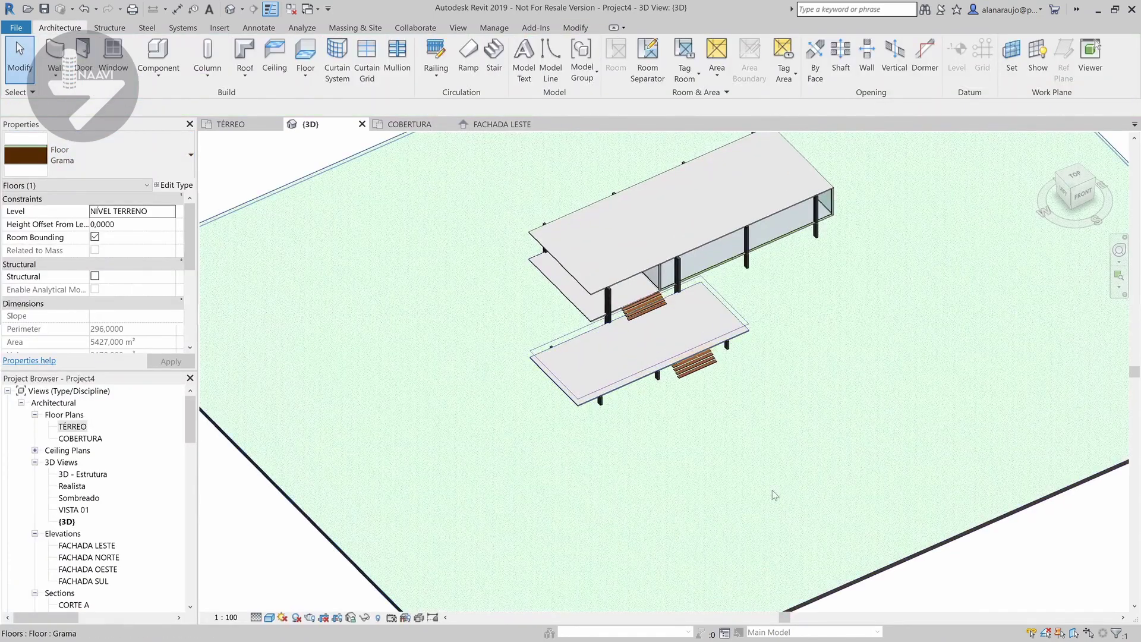
# - Scatter Carvalho-americano 12,5 m deciduous trees across the lawn around the building
pyautogui.moveTo(782, 499)
pyautogui.keyDown('shift'); pyautogui.mouseDown(button='middle')
pyautogui.moveTo(780, 290)
pyautogui.moveTo(764, 440)
pyautogui.mouseUp(button='middle'); pyautogui.keyUp('shift')
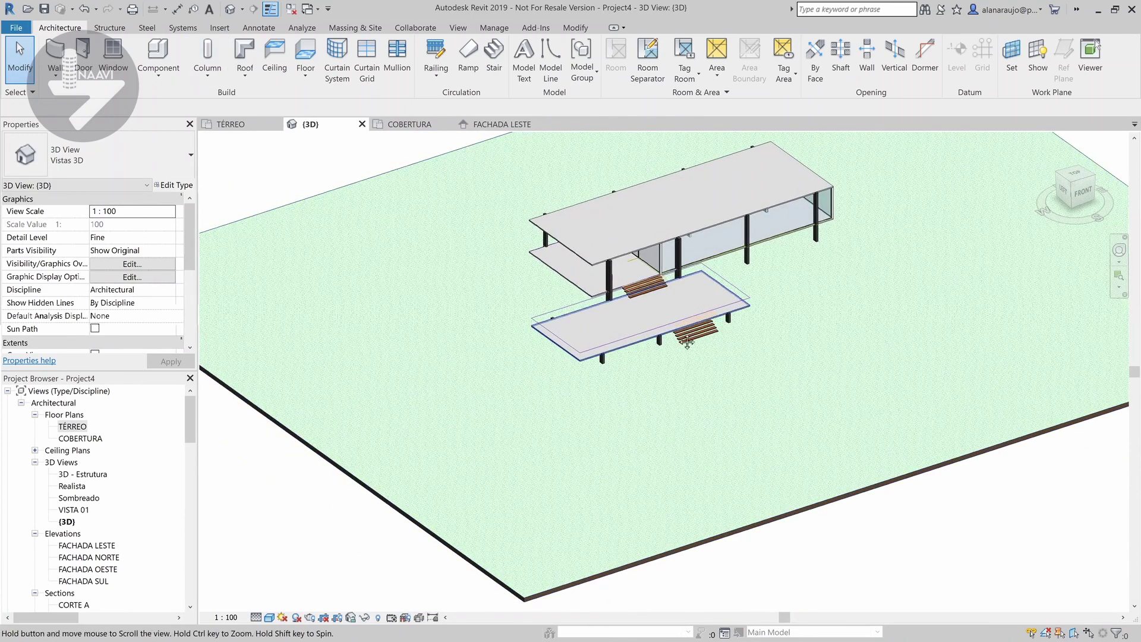
pyautogui.moveTo(356, 267); pyautogui.dragTo(356, 336, button='middle')
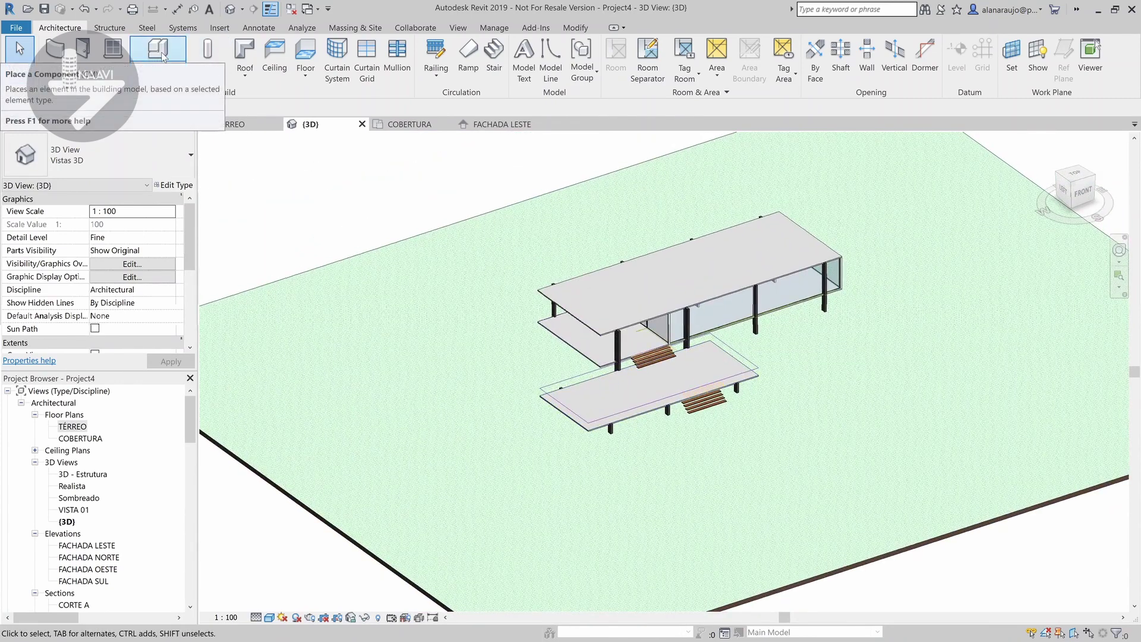
pyautogui.moveTo(158, 56)
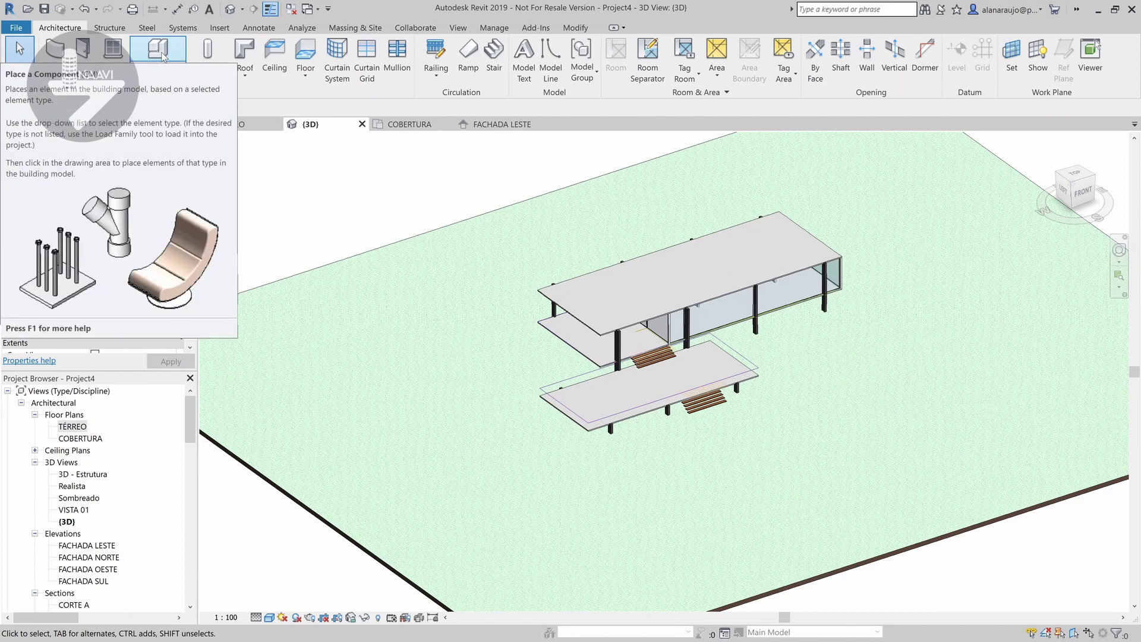
pyautogui.click(162, 57)
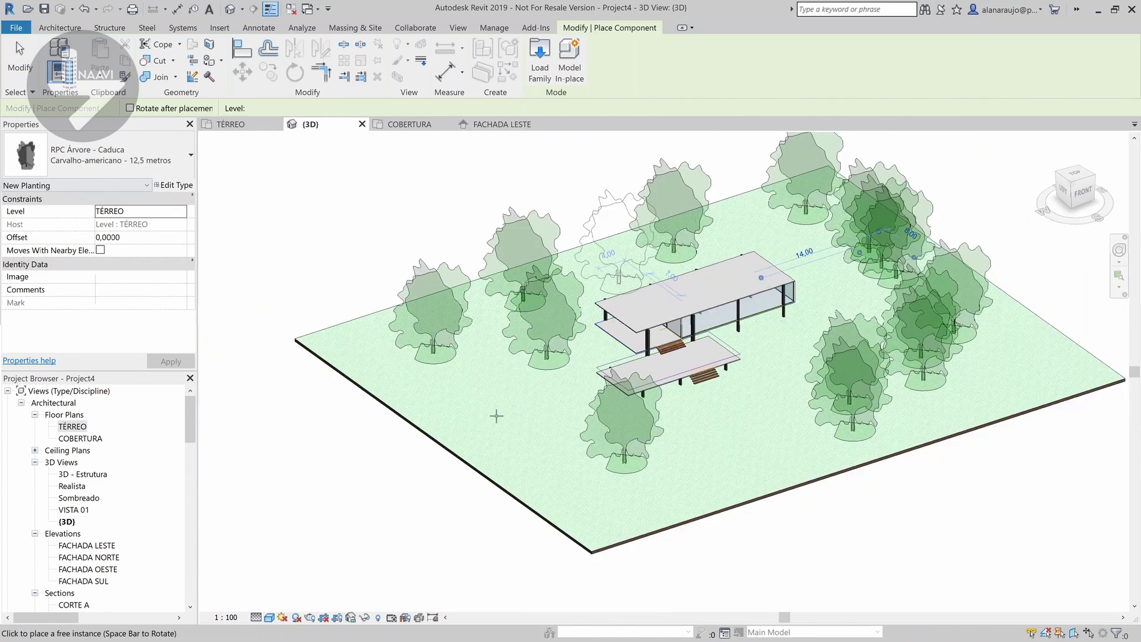
pyautogui.click(618, 279)
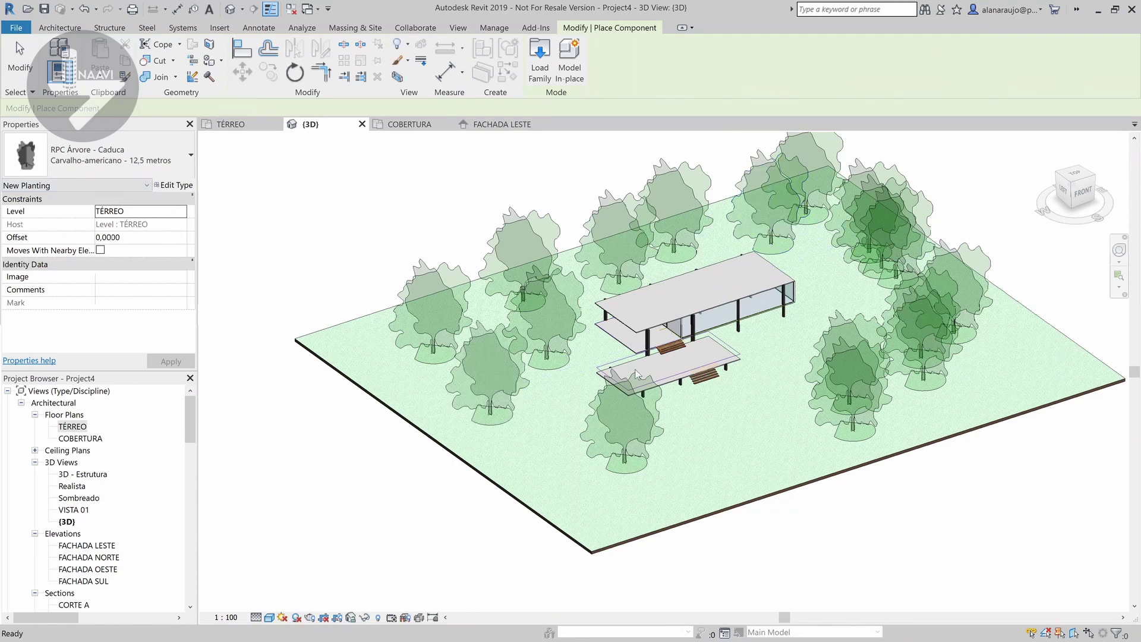
pyautogui.press('Escape')
pyautogui.press('Escape')
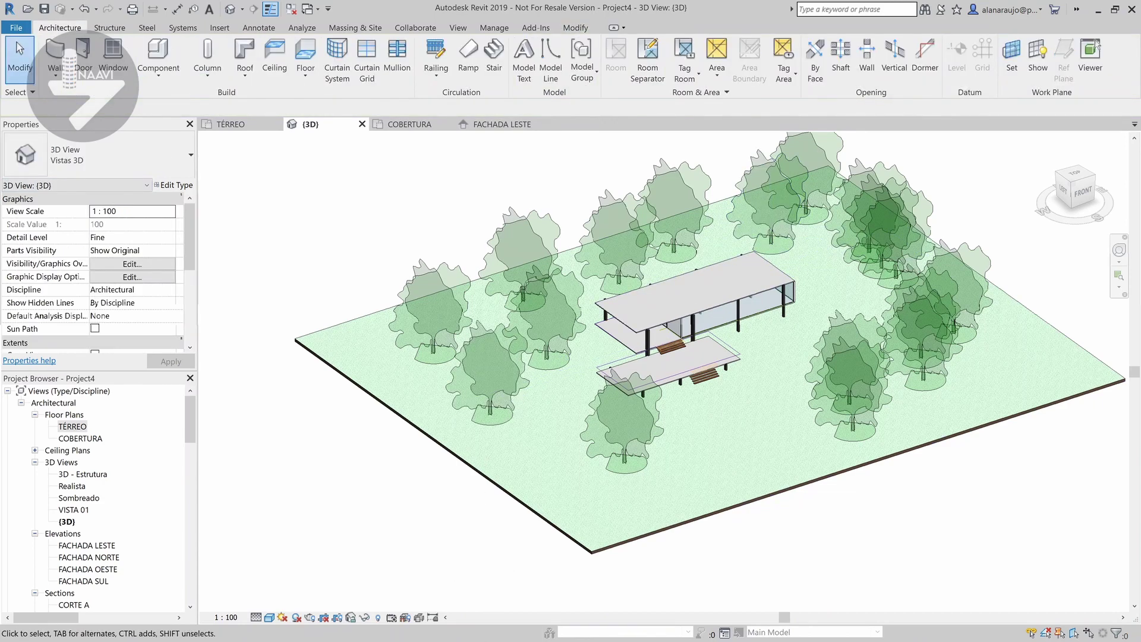
# - Zoom in and orbit the 3D model around the lower floor slab
pyautogui.scroll(1, 686, 399)
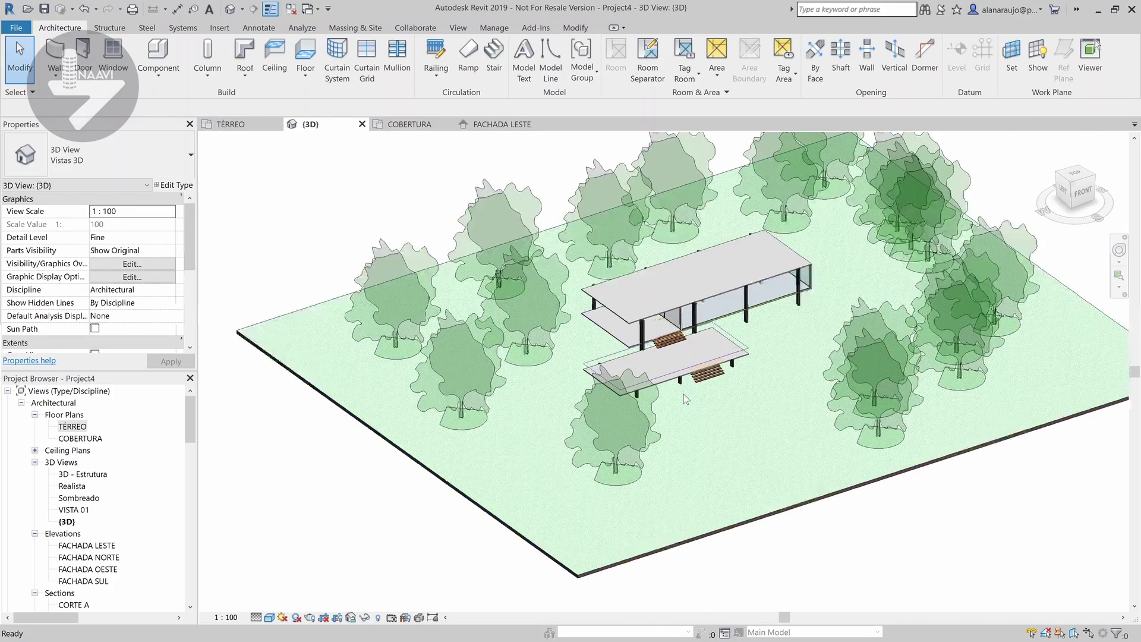
pyautogui.scroll(2, 686, 400)
pyautogui.scroll(1, 689, 392)
pyautogui.scroll(1, 752, 342)
pyautogui.click(751, 336)
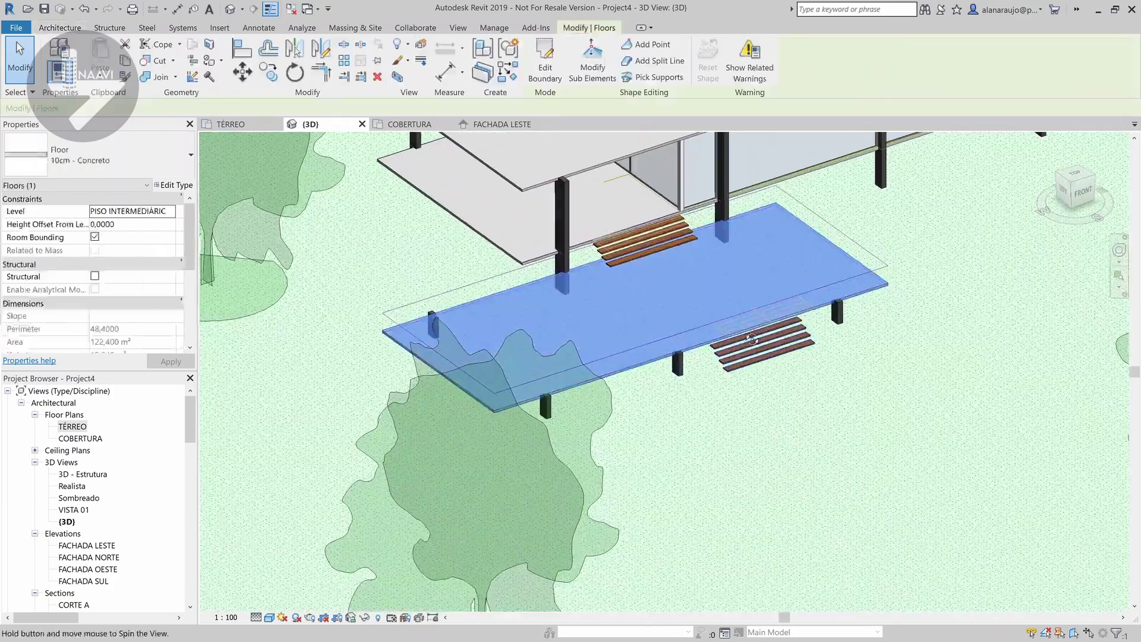
pyautogui.moveTo(751, 339)
pyautogui.keyDown('shift'); pyautogui.mouseDown(button='middle')
pyautogui.moveTo(786, 376)
pyautogui.moveTo(730, 461)
pyautogui.mouseUp(button='middle'); pyautogui.keyUp('shift')
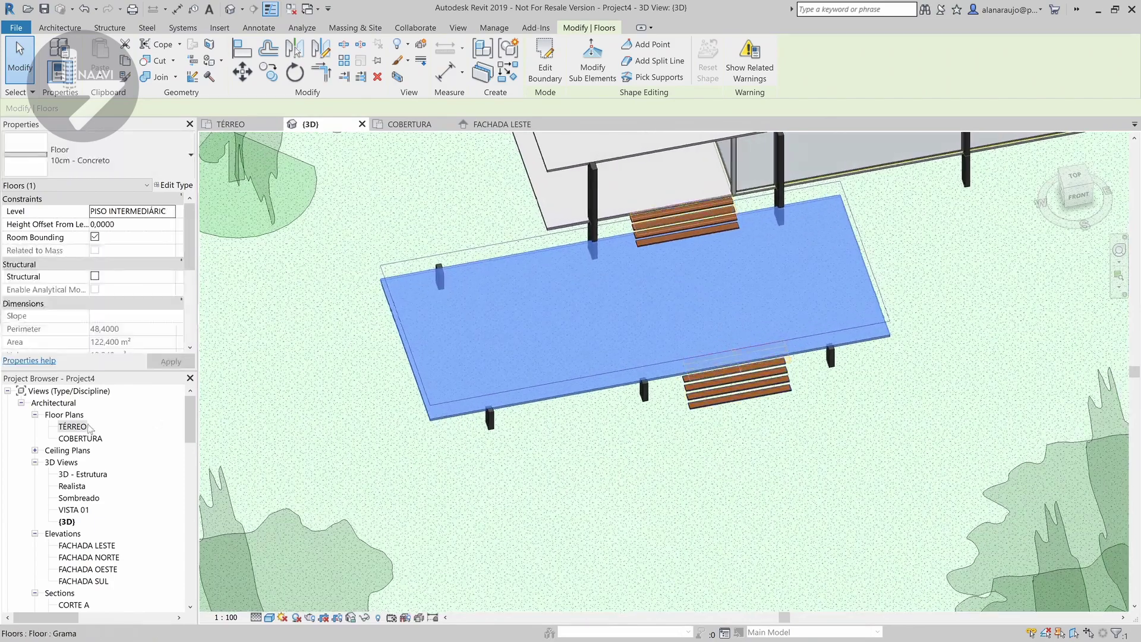
# - Open the TÉRREO ground-floor plan and frame the upper room's walls
pyautogui.doubleClick(83, 428)
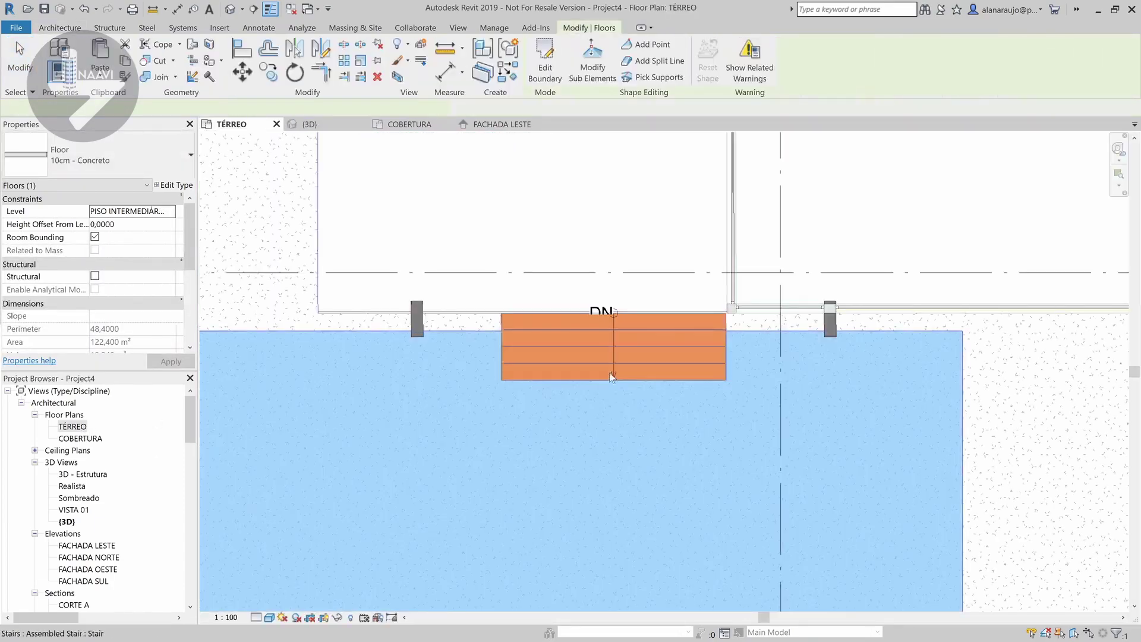
pyautogui.scroll(-4, 607, 389)
pyautogui.press('Escape')
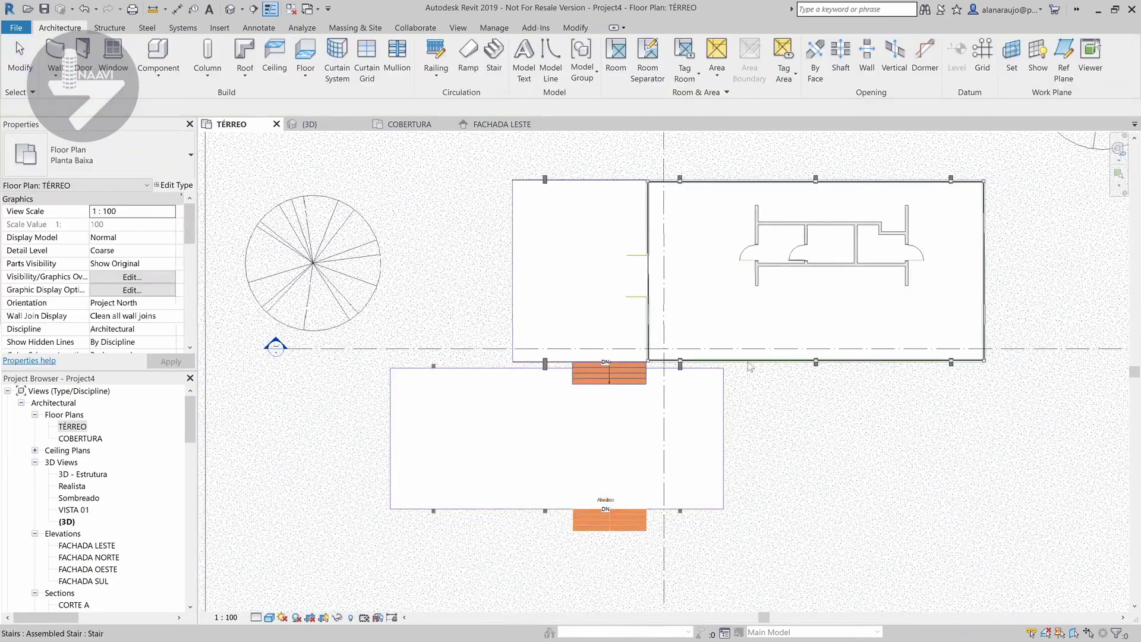
pyautogui.scroll(1, 813, 337)
pyautogui.scroll(1, 789, 257)
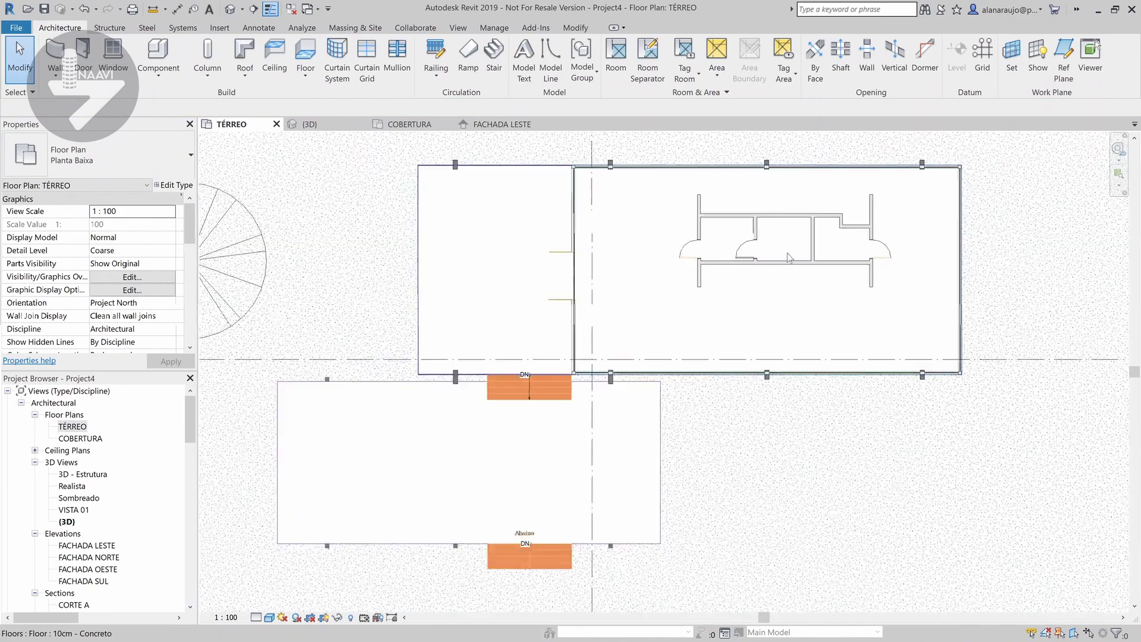
pyautogui.scroll(1, 789, 257)
pyautogui.moveTo(764, 293); pyautogui.dragTo(689, 368, button='middle')
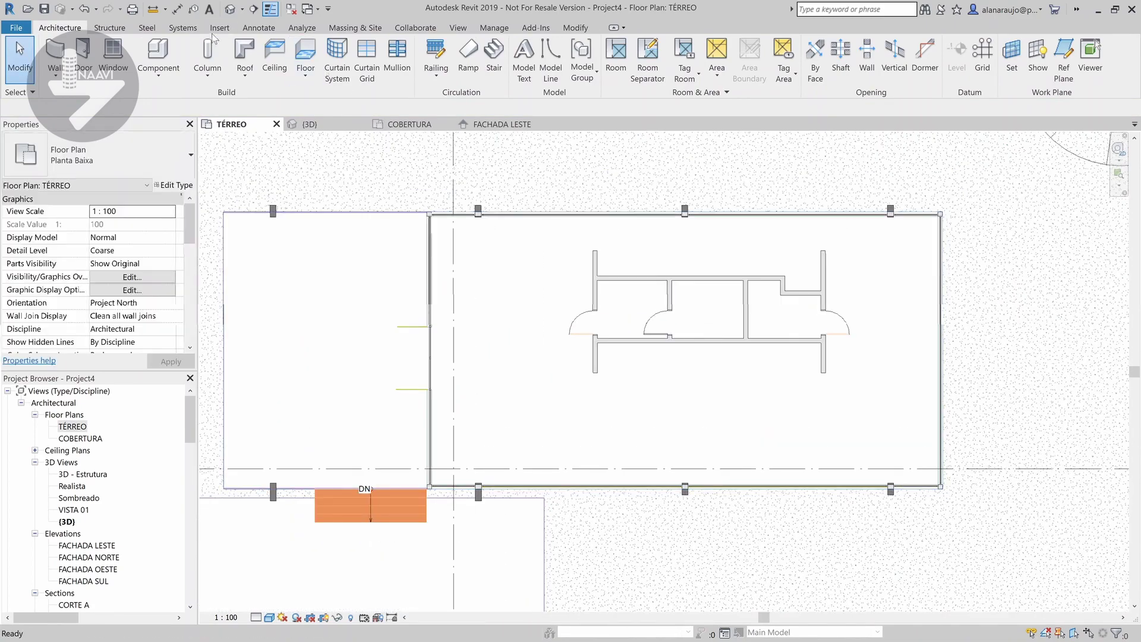
pyautogui.click(256, 27)
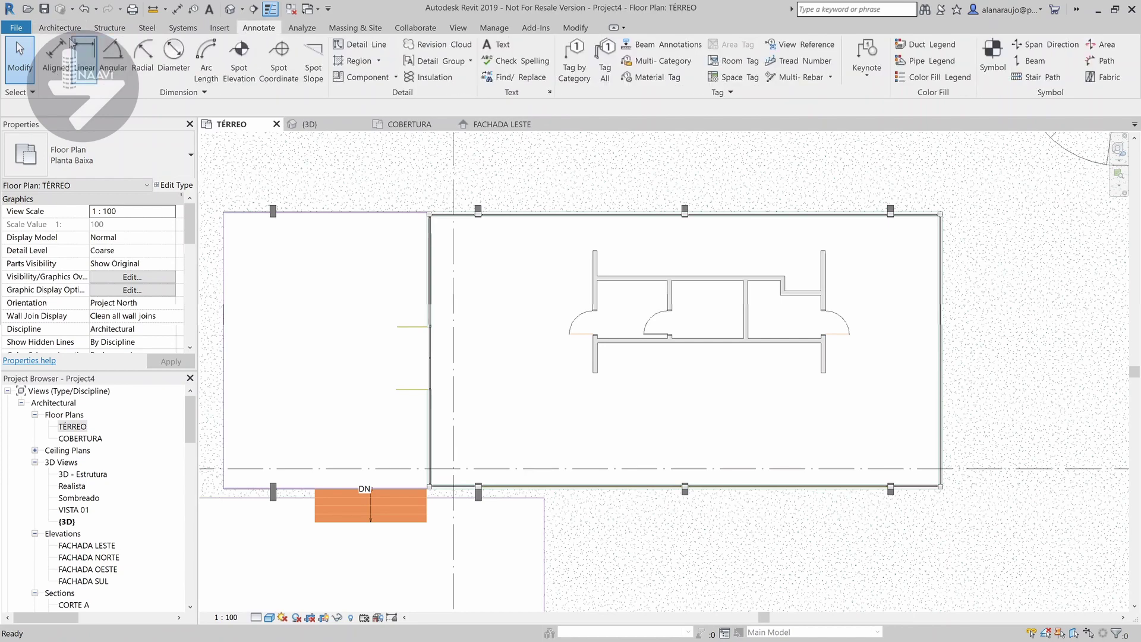
# - Dimension the top edge with an aligned chain of 6,82, 5,41, 7,50 and 3,93
pyautogui.click(57, 59)
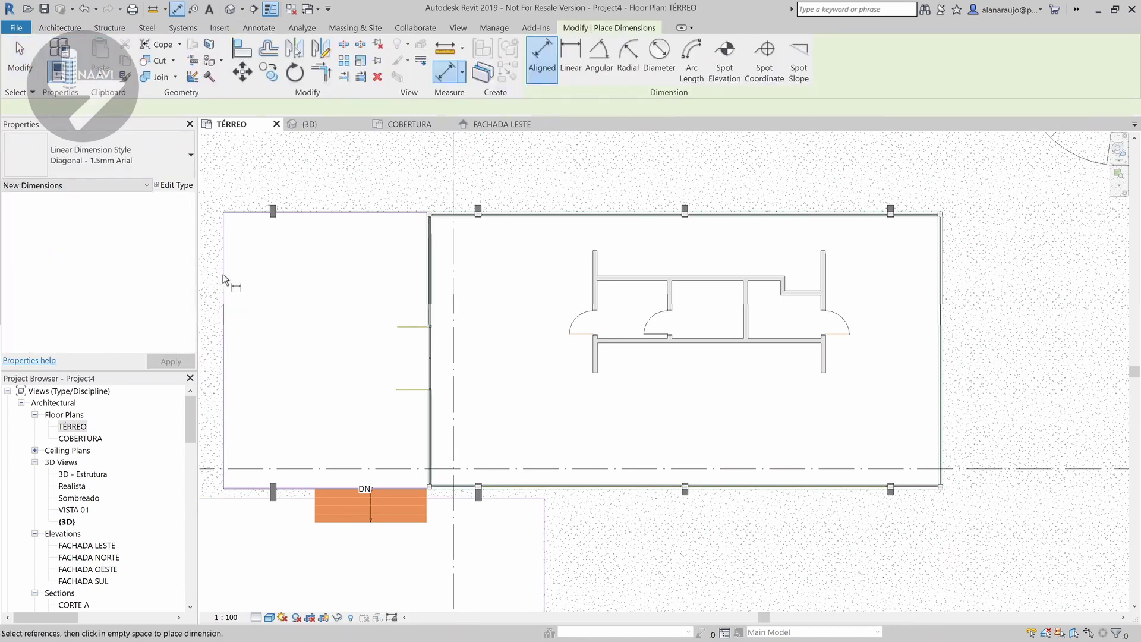
pyautogui.click(224, 277)
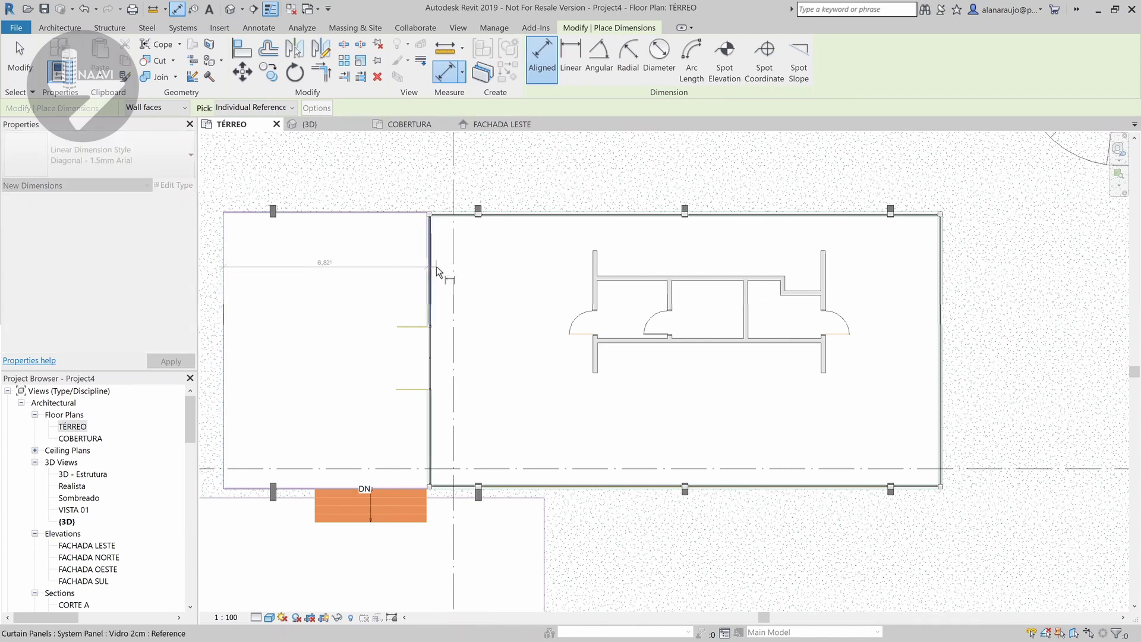
pyautogui.click(437, 272)
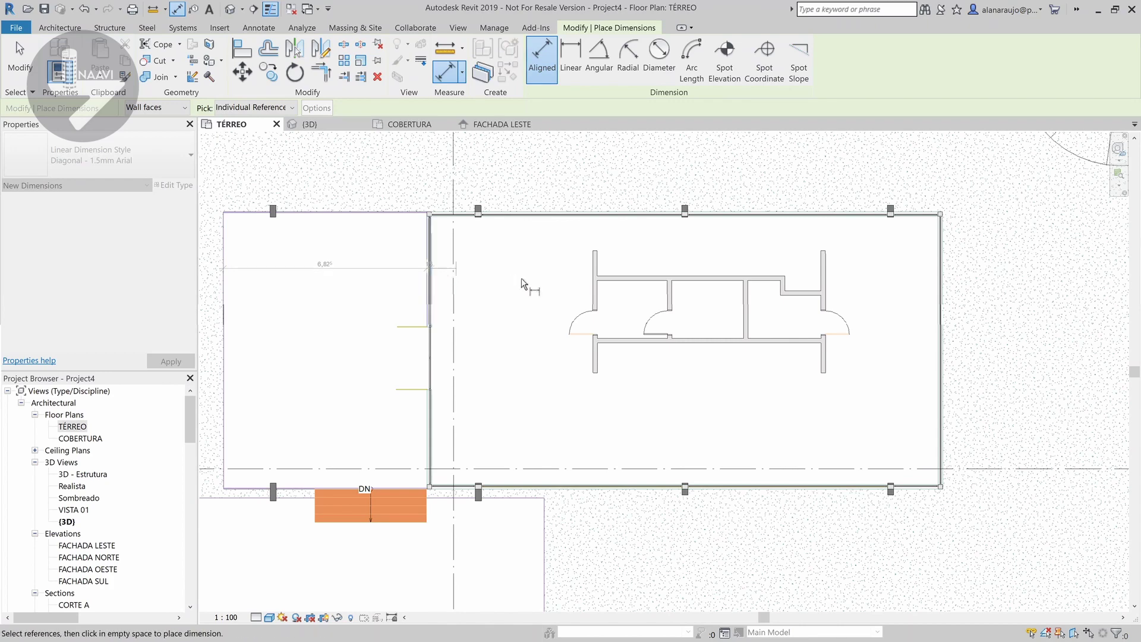
pyautogui.click(605, 269)
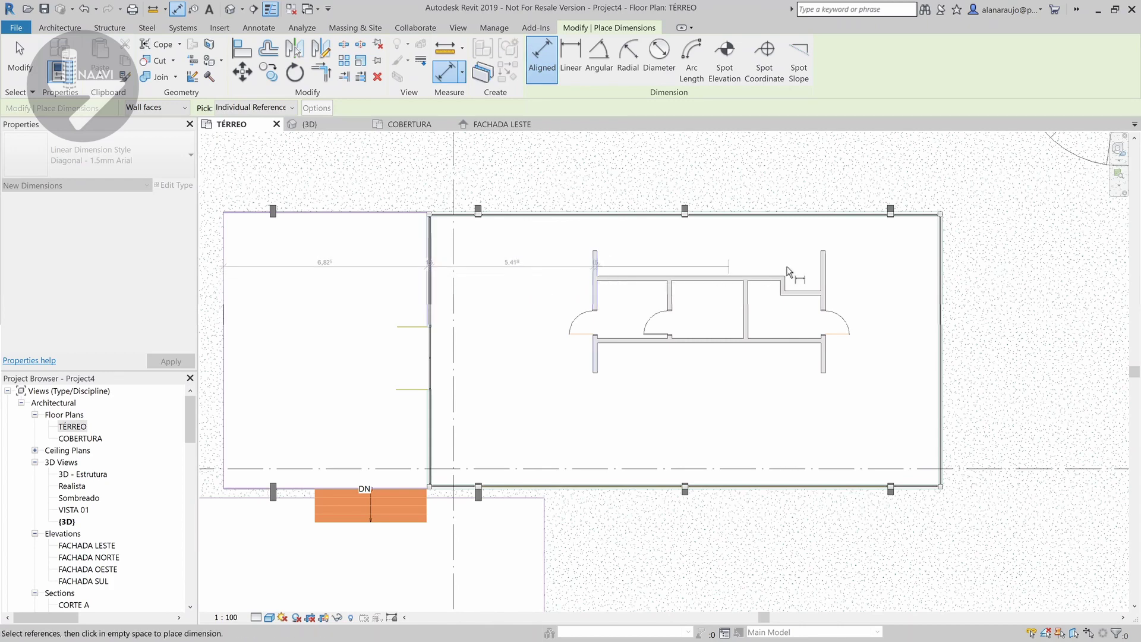
pyautogui.click(824, 266)
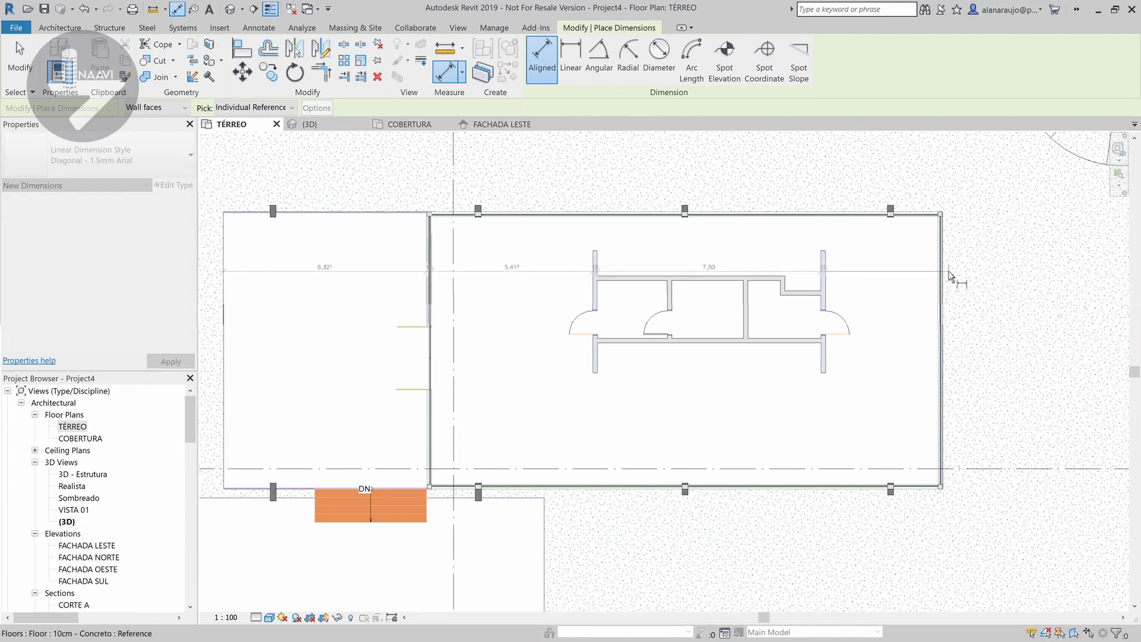
pyautogui.scroll(3, 946, 264)
pyautogui.scroll(2, 949, 262)
pyautogui.scroll(2, 950, 261)
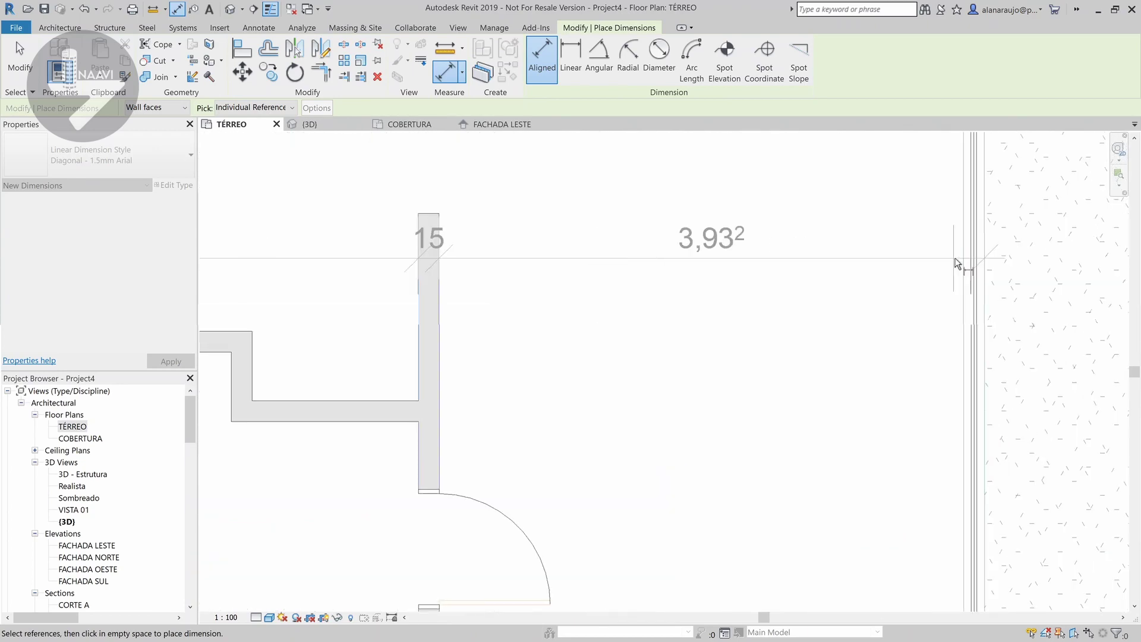
pyautogui.click(961, 262)
pyautogui.scroll(-5, 939, 266)
pyautogui.scroll(-3, 938, 265)
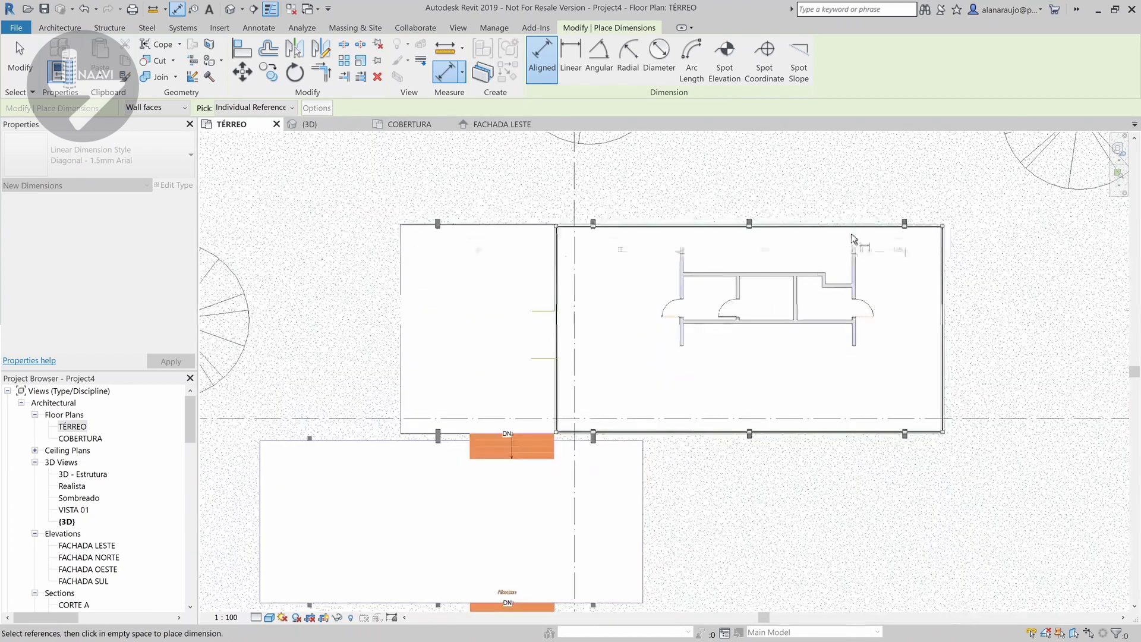
pyautogui.click(839, 206)
# - Add a room-width chain (1,20 to 2,35) above the walls and a vertical 9,30 dimension
pyautogui.scroll(1, 797, 220)
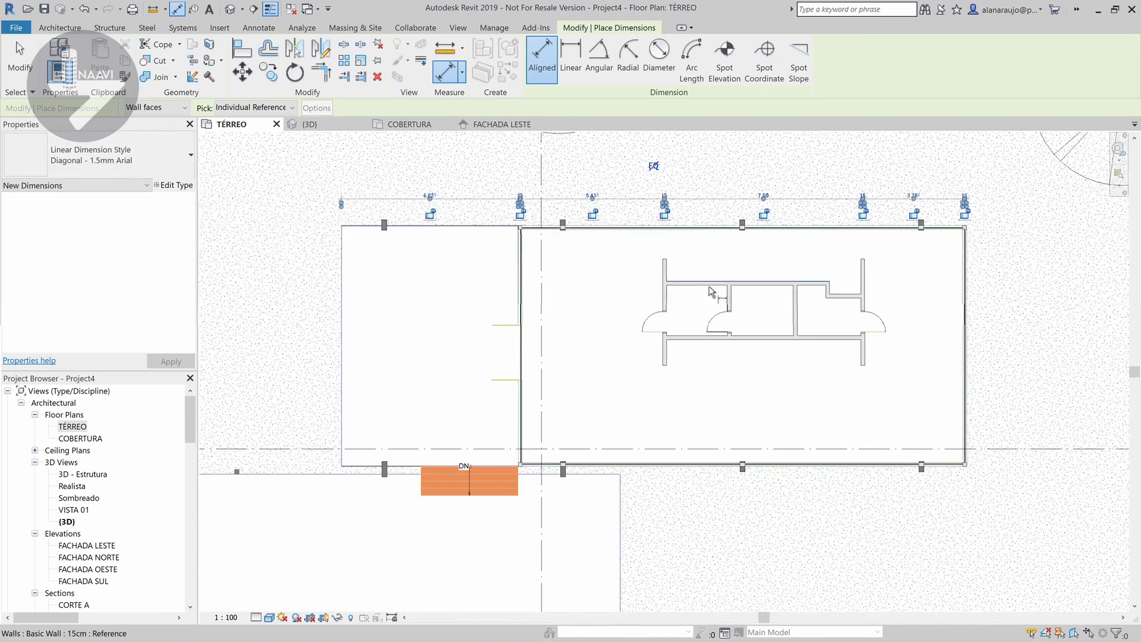
pyautogui.scroll(1, 925, 294)
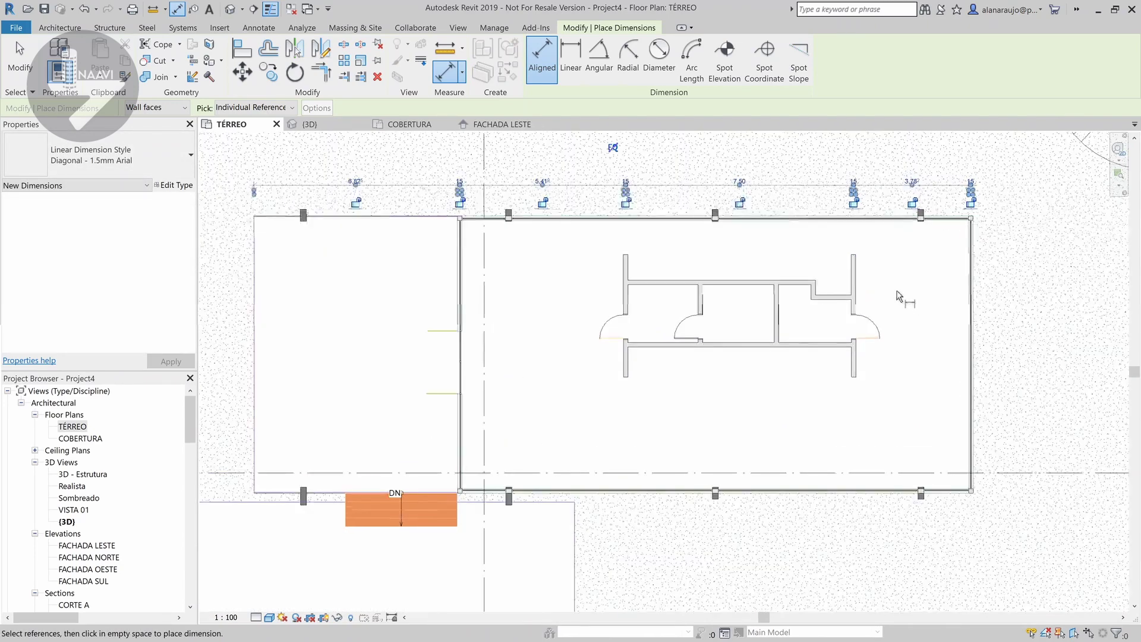
pyautogui.scroll(5, 853, 279)
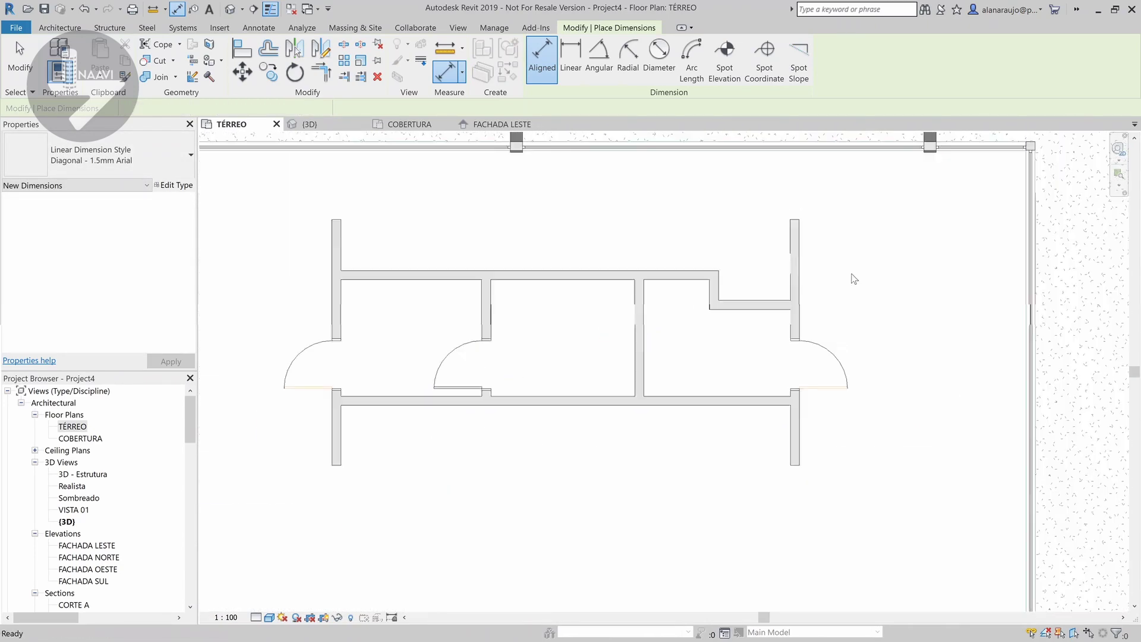
pyautogui.click(802, 257)
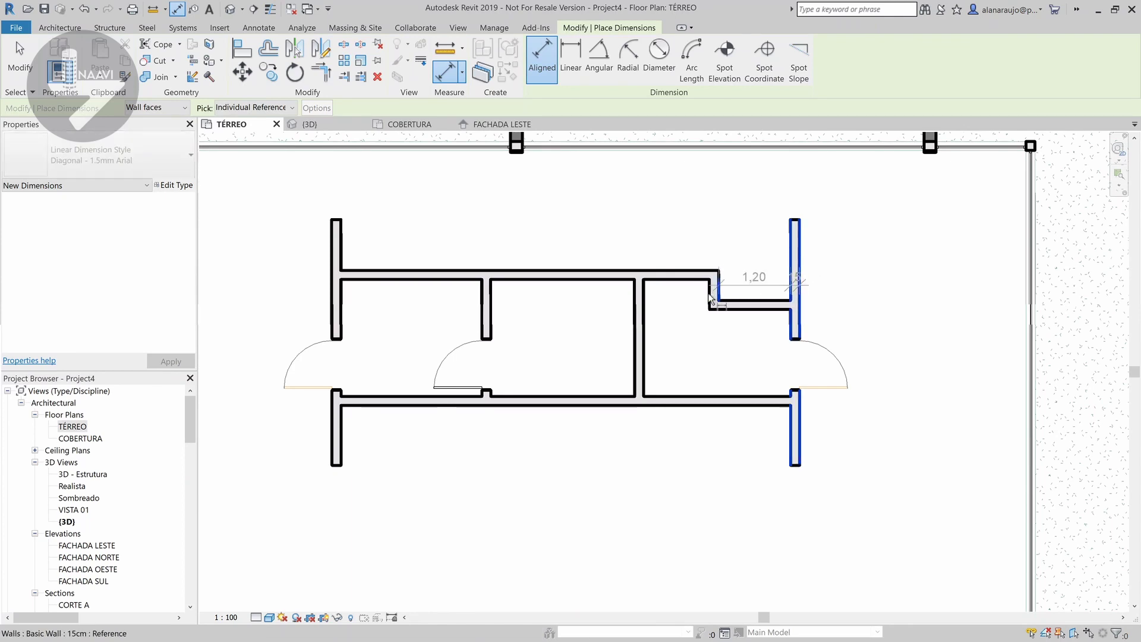
pyautogui.click(639, 318)
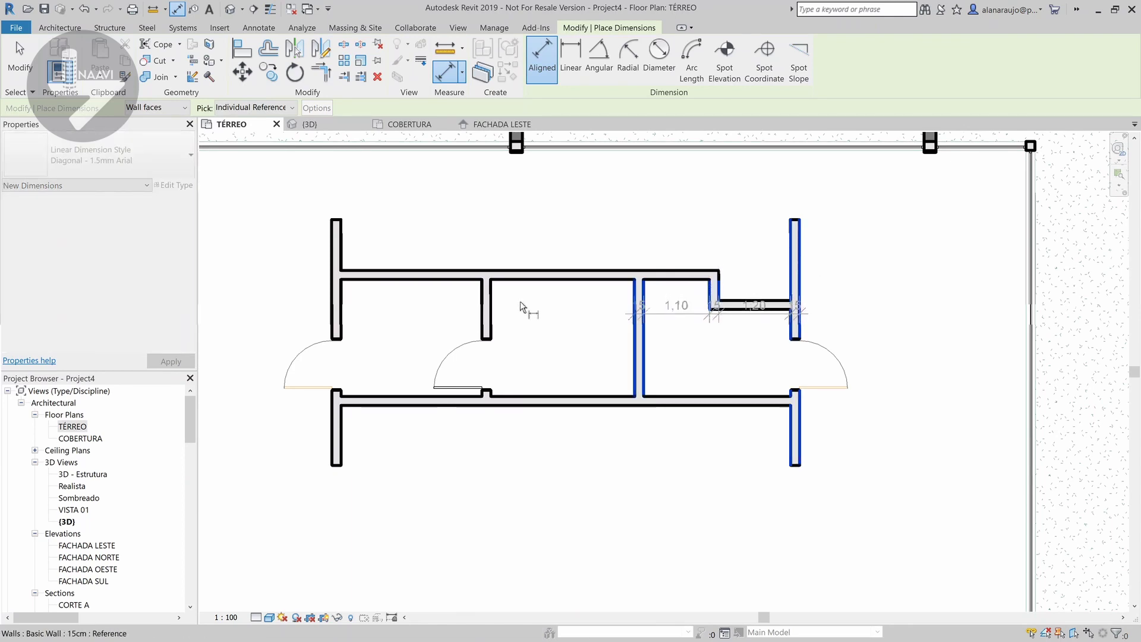
pyautogui.click(479, 304)
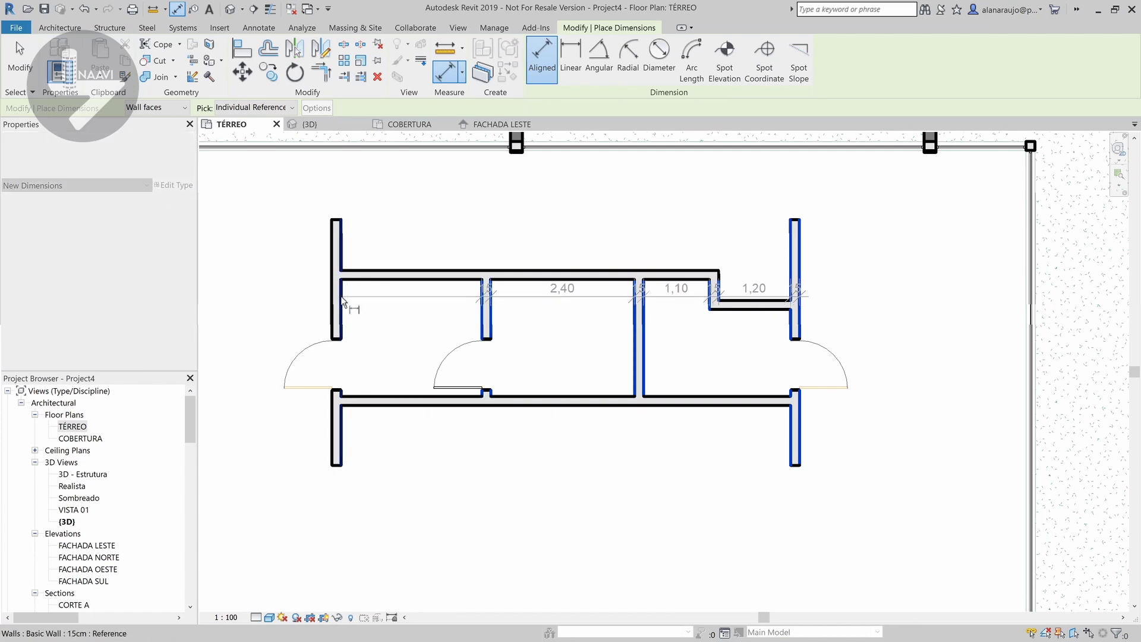
pyautogui.click(340, 304)
pyautogui.scroll(-2, 380, 304)
pyautogui.scroll(-2, 792, 293)
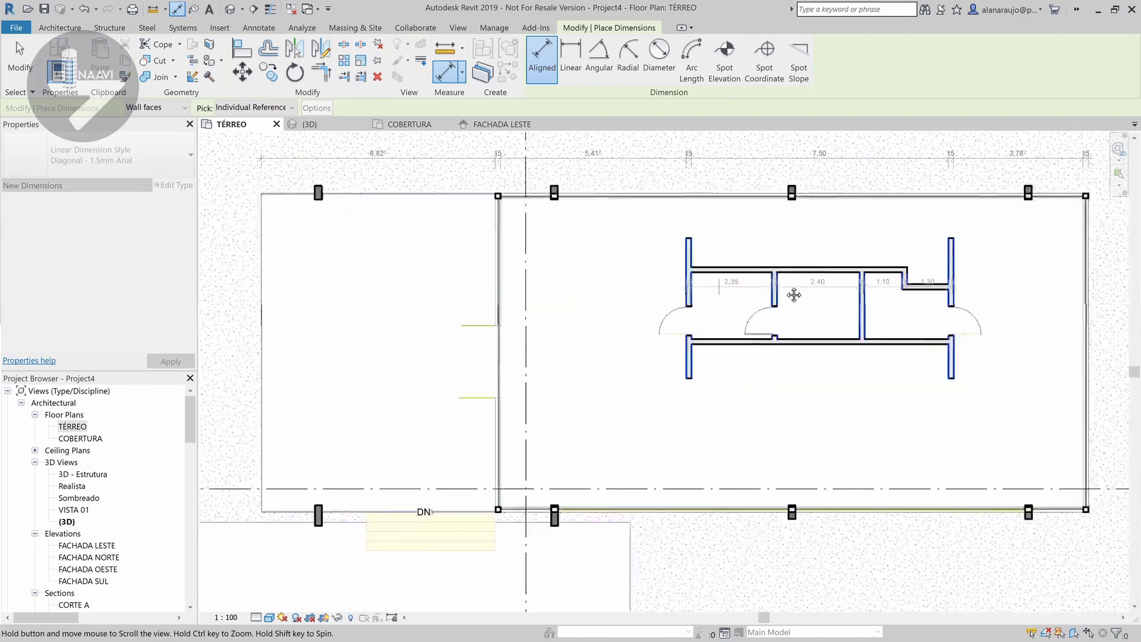
pyautogui.moveTo(492, 277); pyautogui.dragTo(564, 278, button='middle')
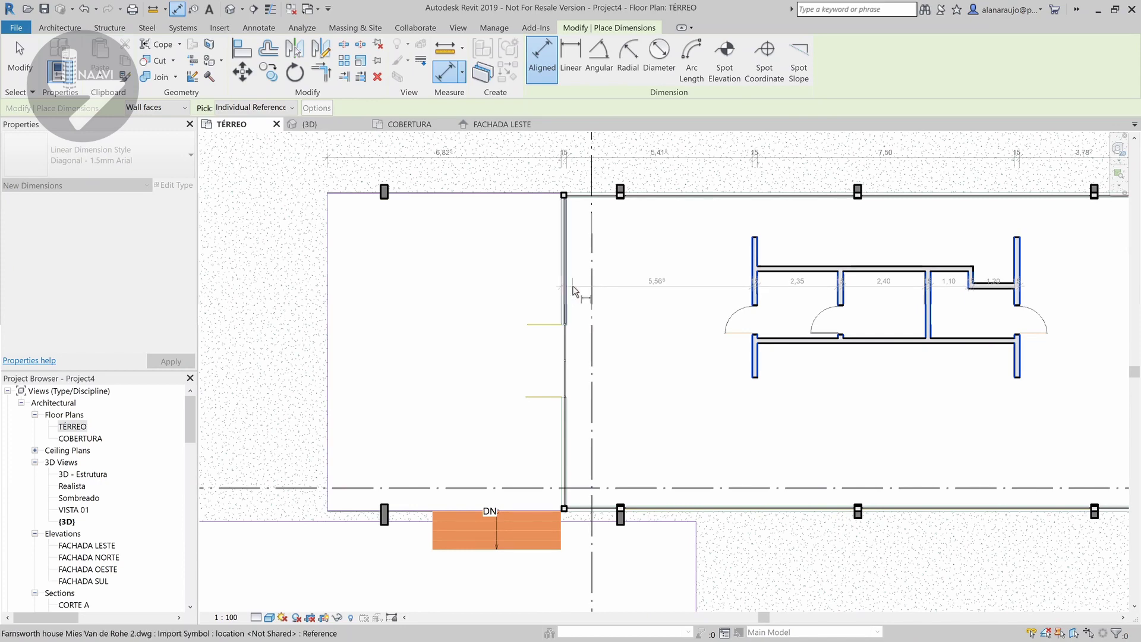
pyautogui.click(575, 291)
pyautogui.scroll(-1, 385, 271)
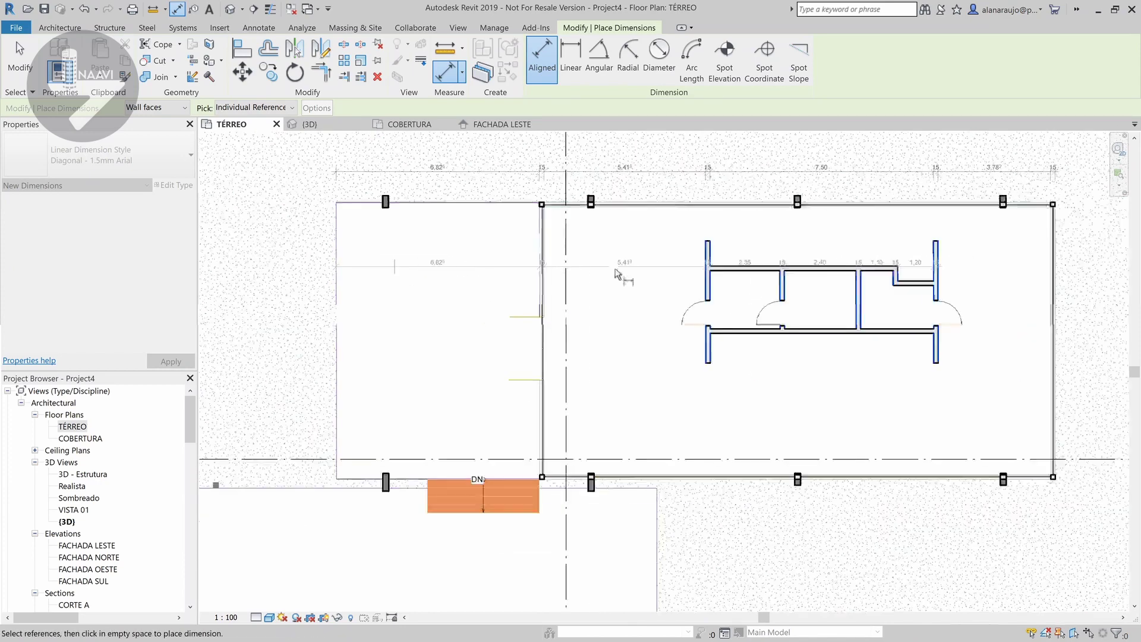
pyautogui.scroll(-2, 385, 271)
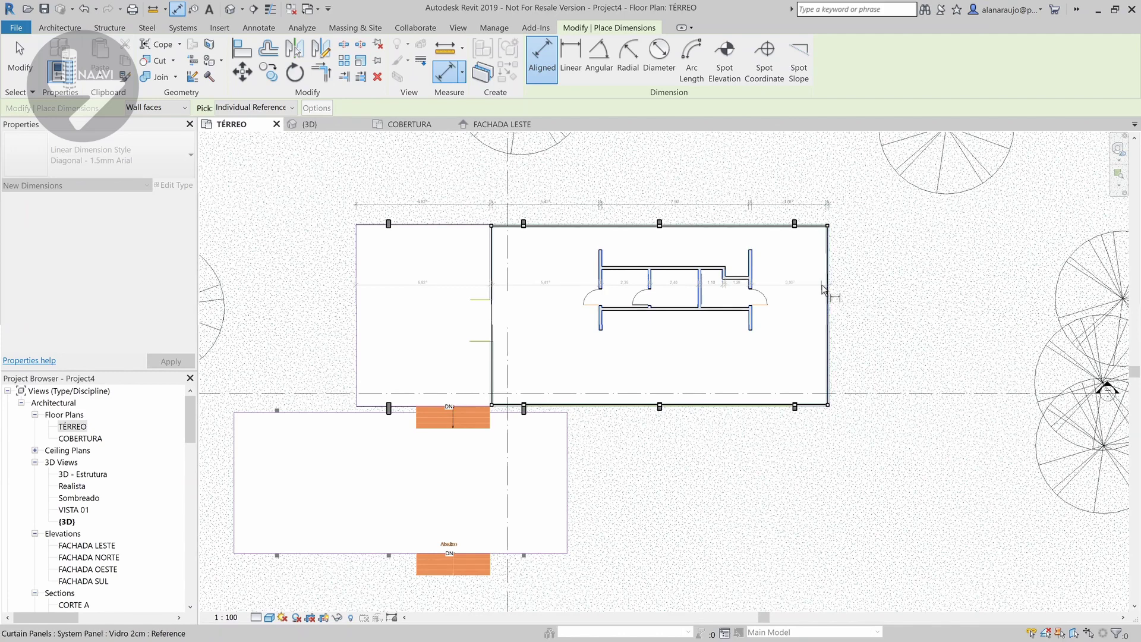
pyautogui.scroll(3, 824, 289)
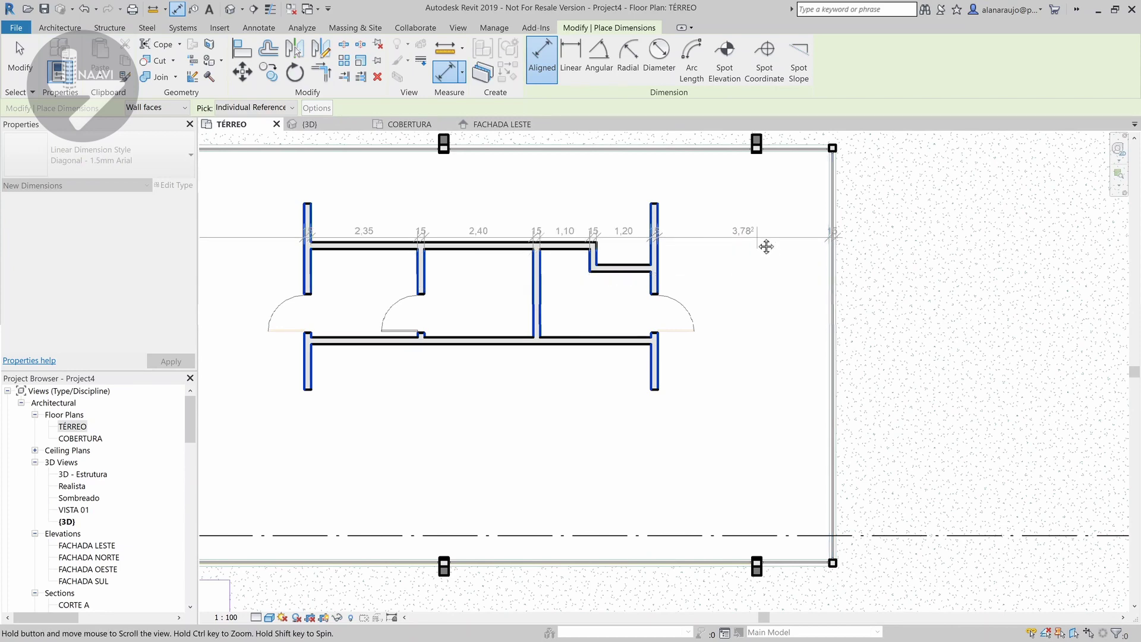
pyautogui.scroll(-1, 766, 249)
pyautogui.scroll(2, 776, 333)
pyautogui.click(654, 191)
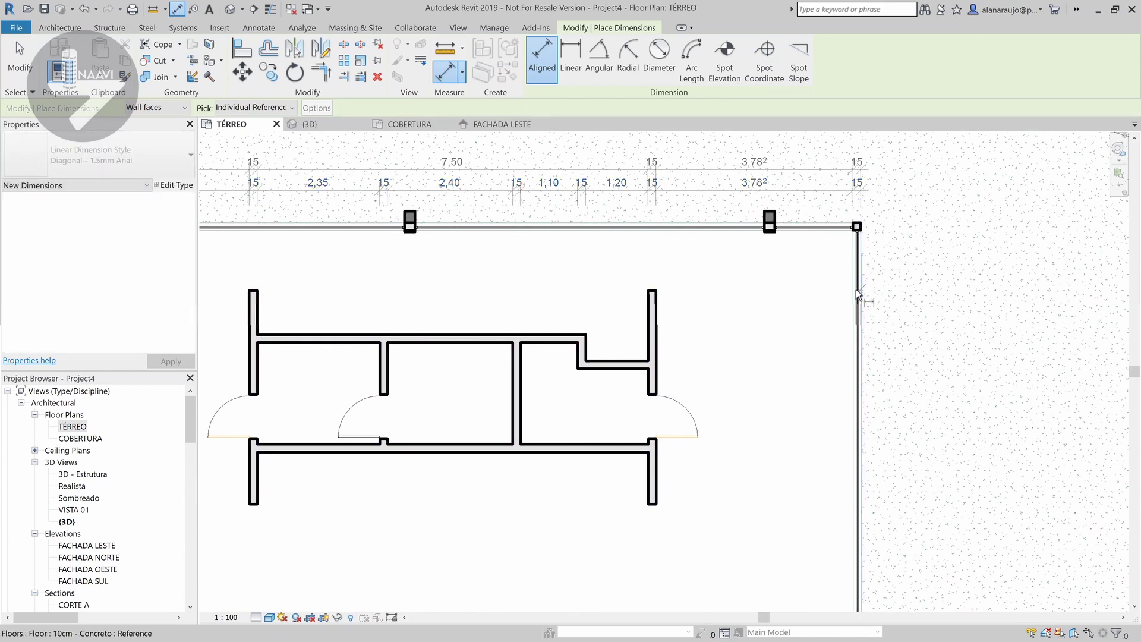
pyautogui.scroll(-3, 857, 294)
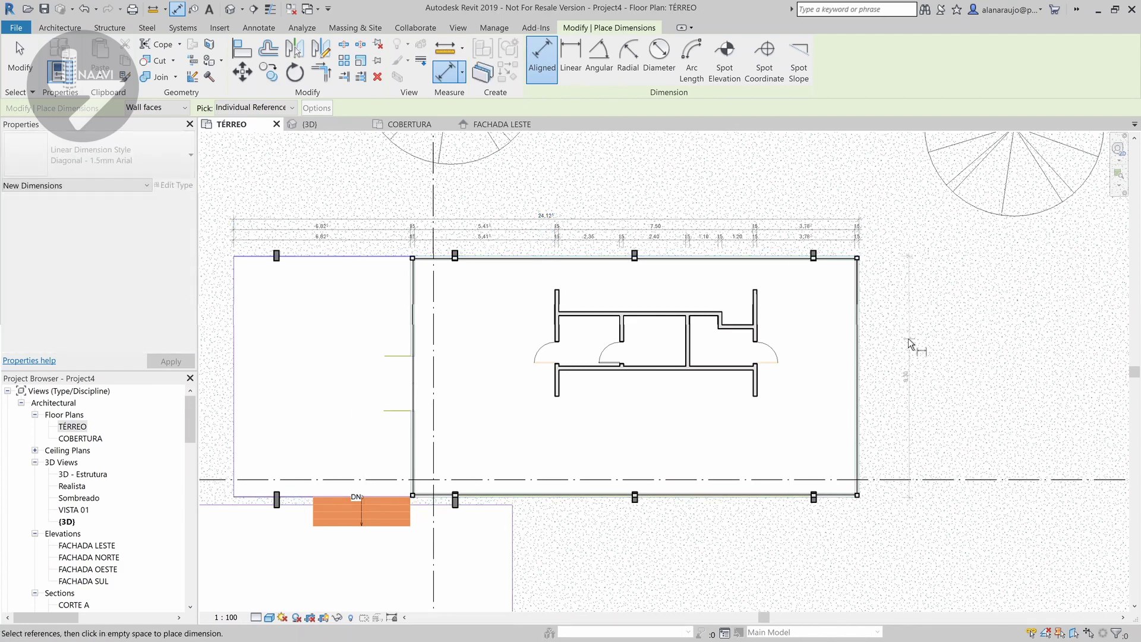
pyautogui.click(895, 363)
# - Create rooms automatically in every enclosed area of the TÉRREO plan
pyautogui.press('Escape')
pyautogui.press('Escape')
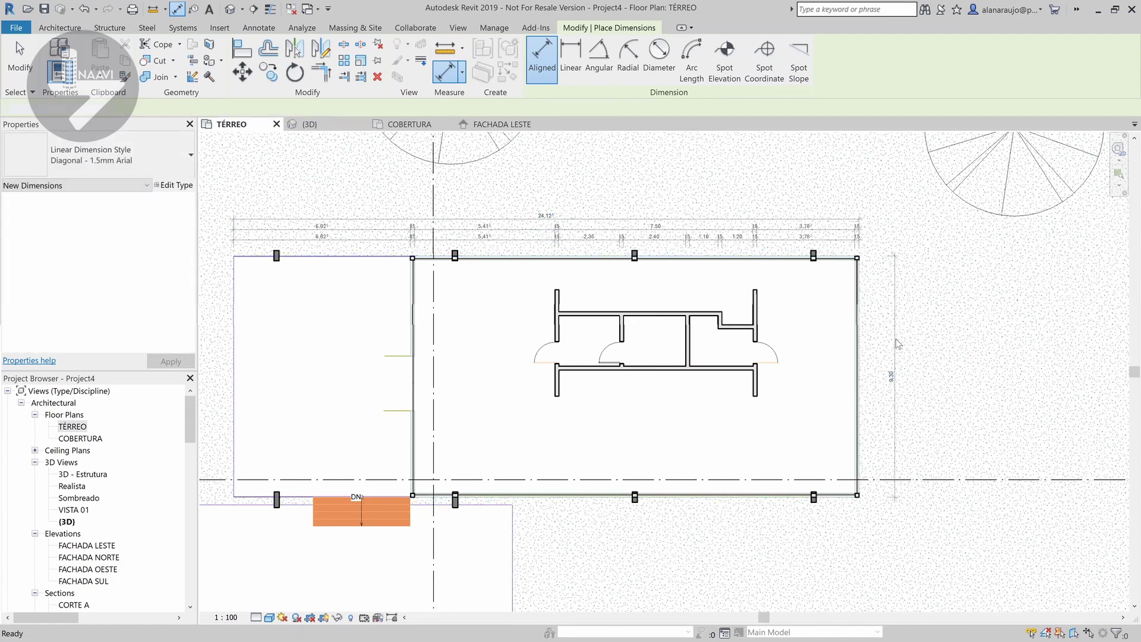
pyautogui.scroll(2, 537, 371)
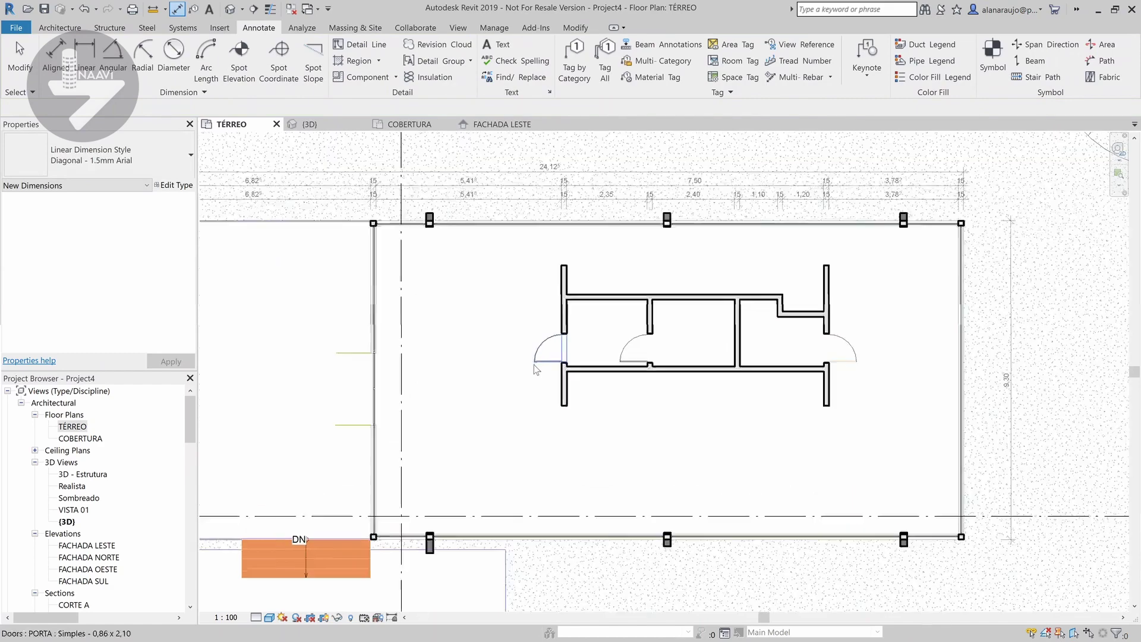
pyautogui.click(60, 31)
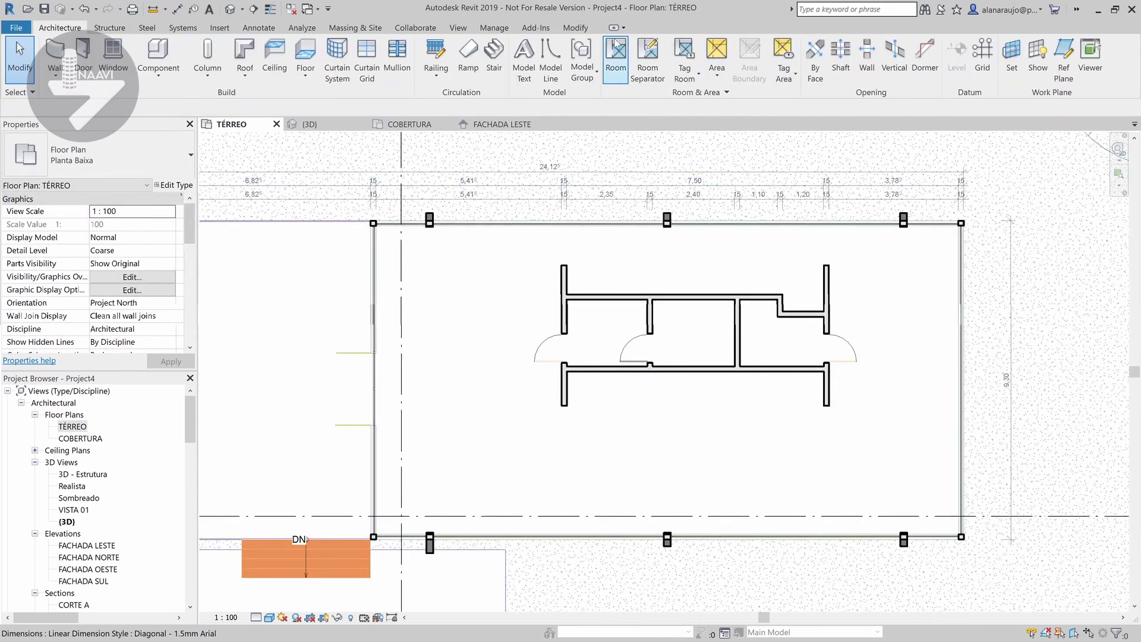
pyautogui.click(617, 55)
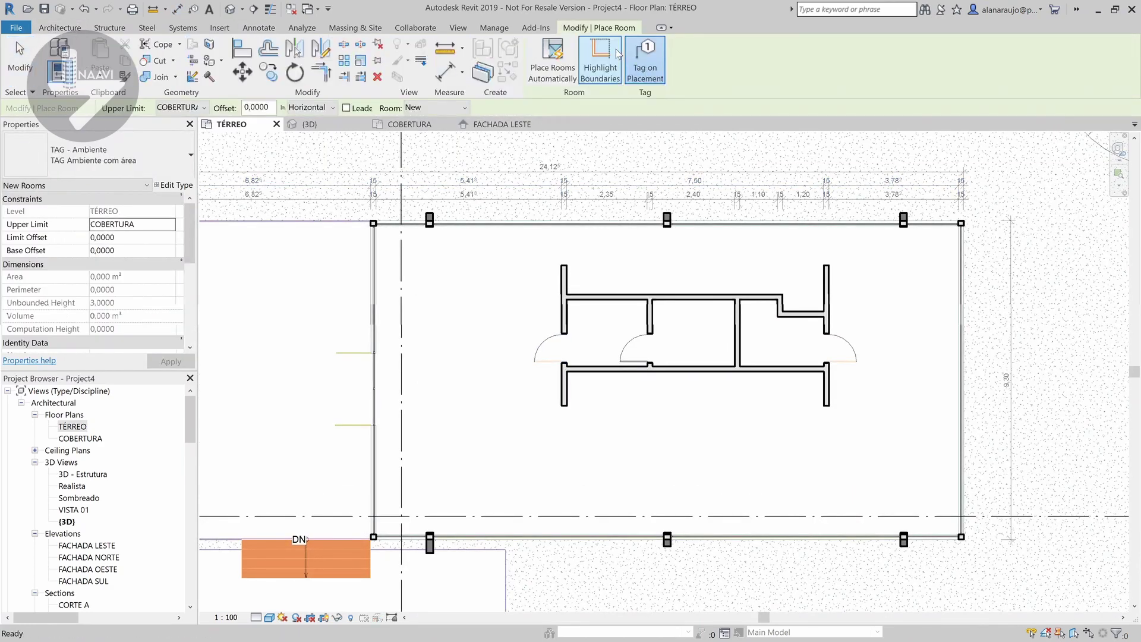
pyautogui.click(561, 60)
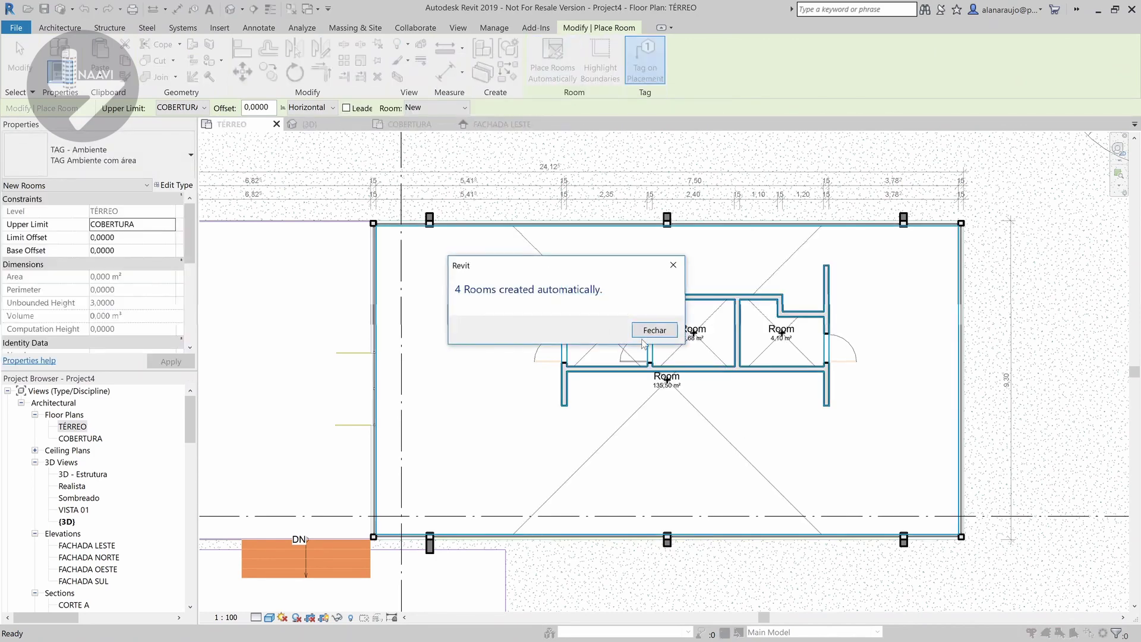
pyautogui.click(647, 334)
pyautogui.press('Escape')
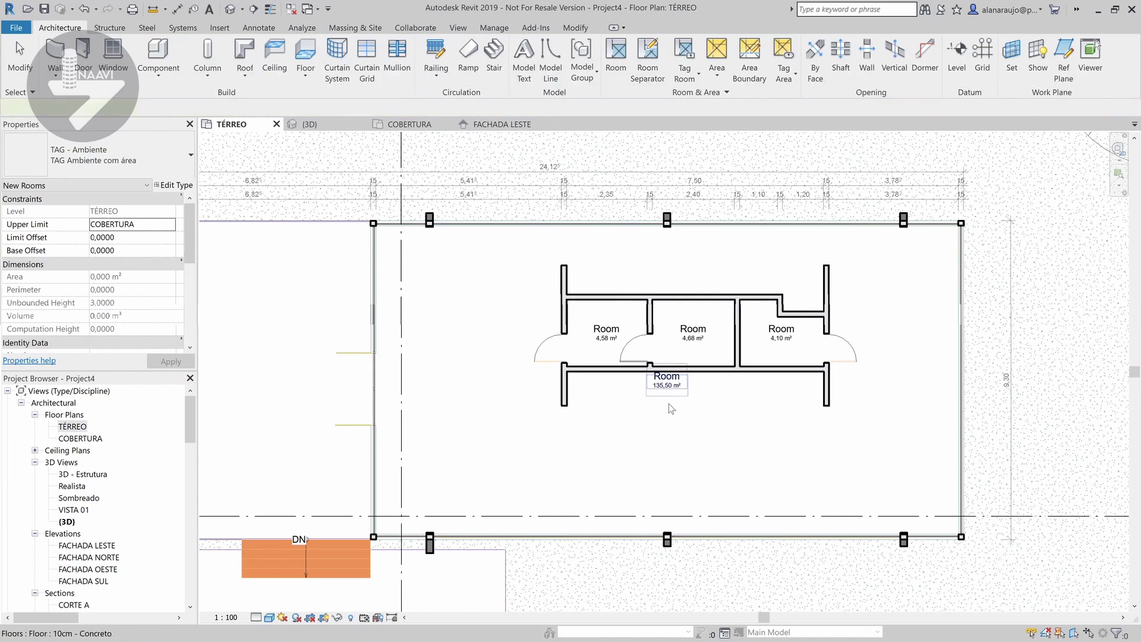
# - Move the 135,50 m² tag lower and name the three small rooms WC
pyautogui.click(667, 385)
pyautogui.moveTo(668, 394); pyautogui.dragTo(668, 463)
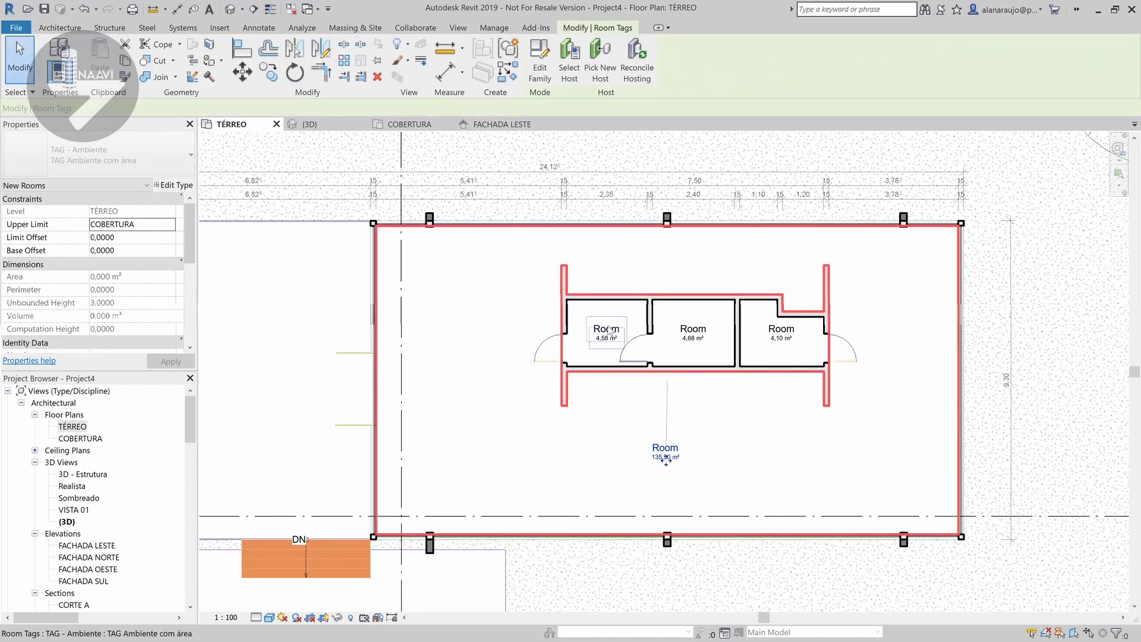
pyautogui.click(605, 331)
pyautogui.write('WC')
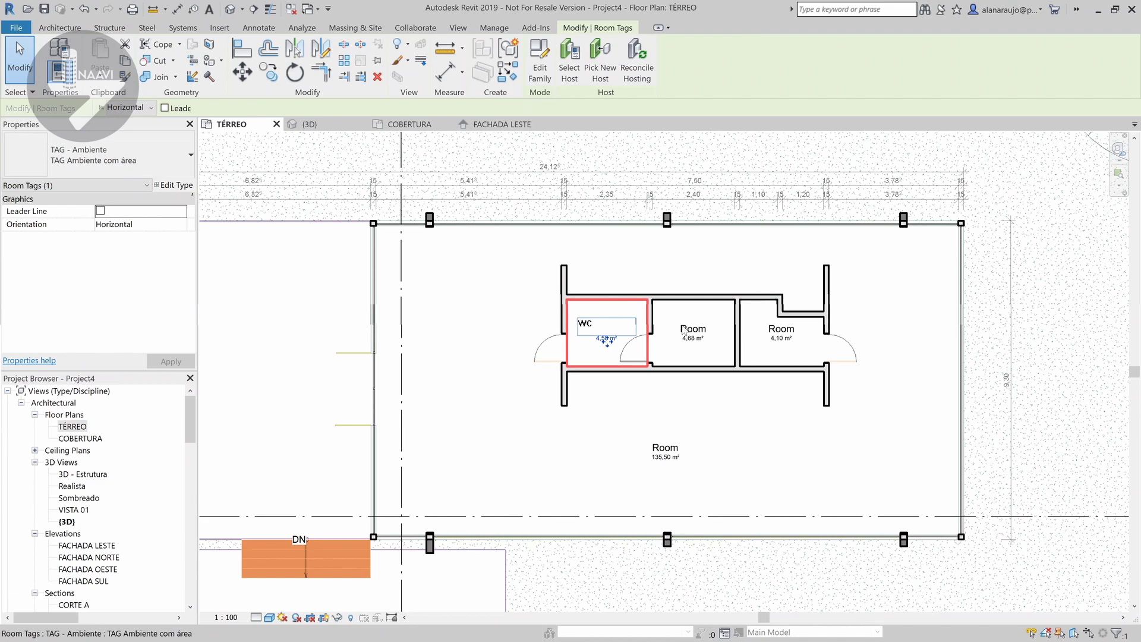
pyautogui.click(707, 328)
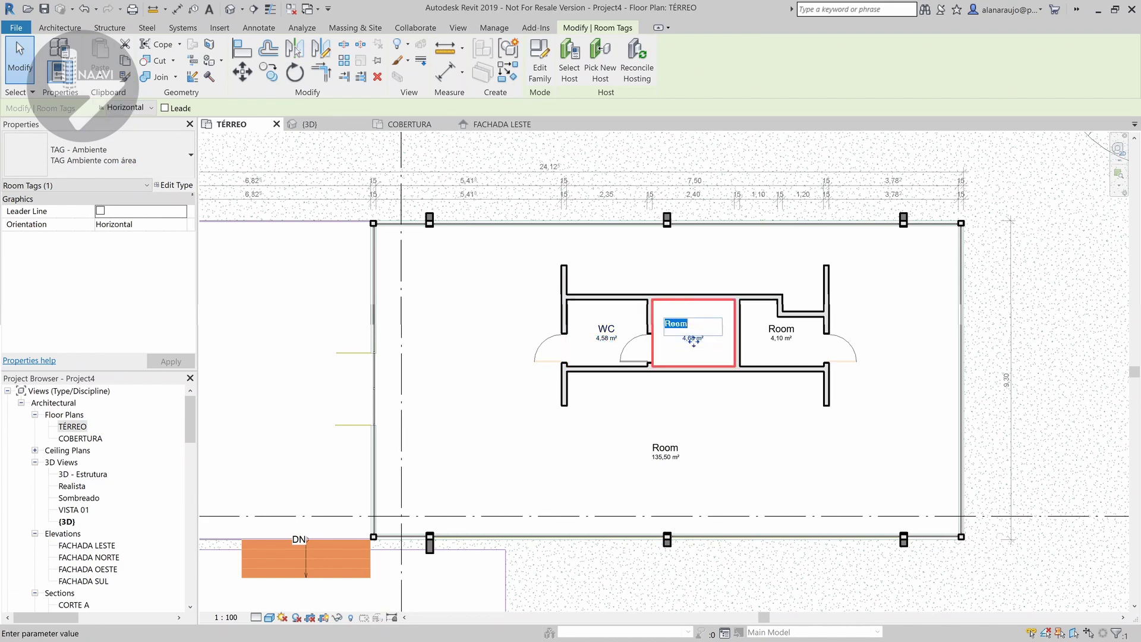
pyautogui.write('WC')
pyautogui.click(770, 327)
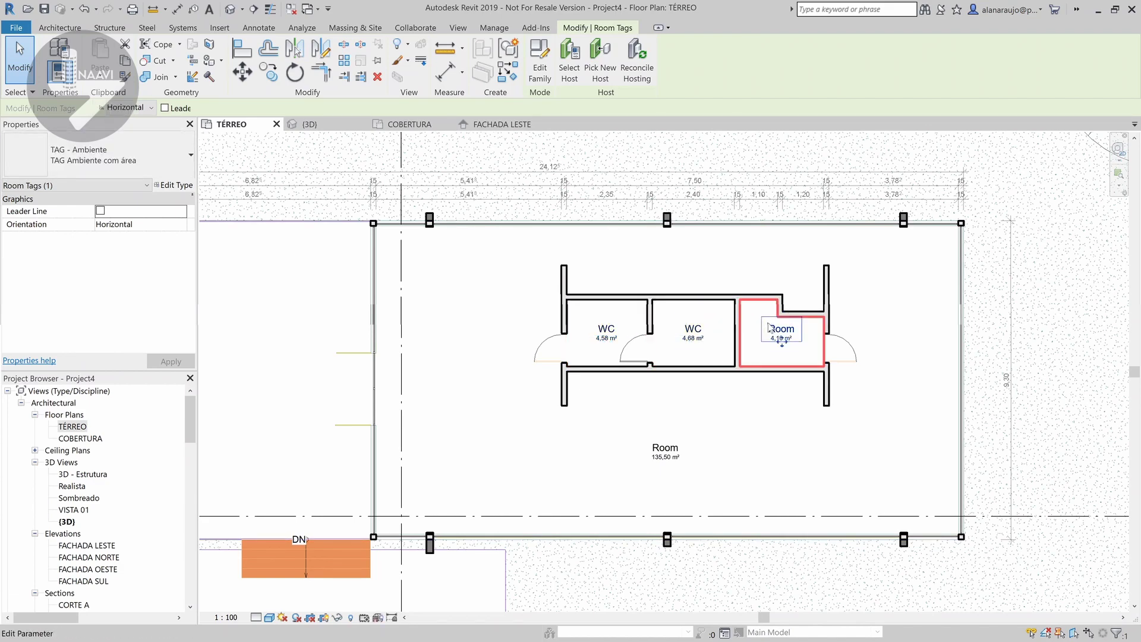
pyautogui.write('WC')
pyautogui.press('Return')
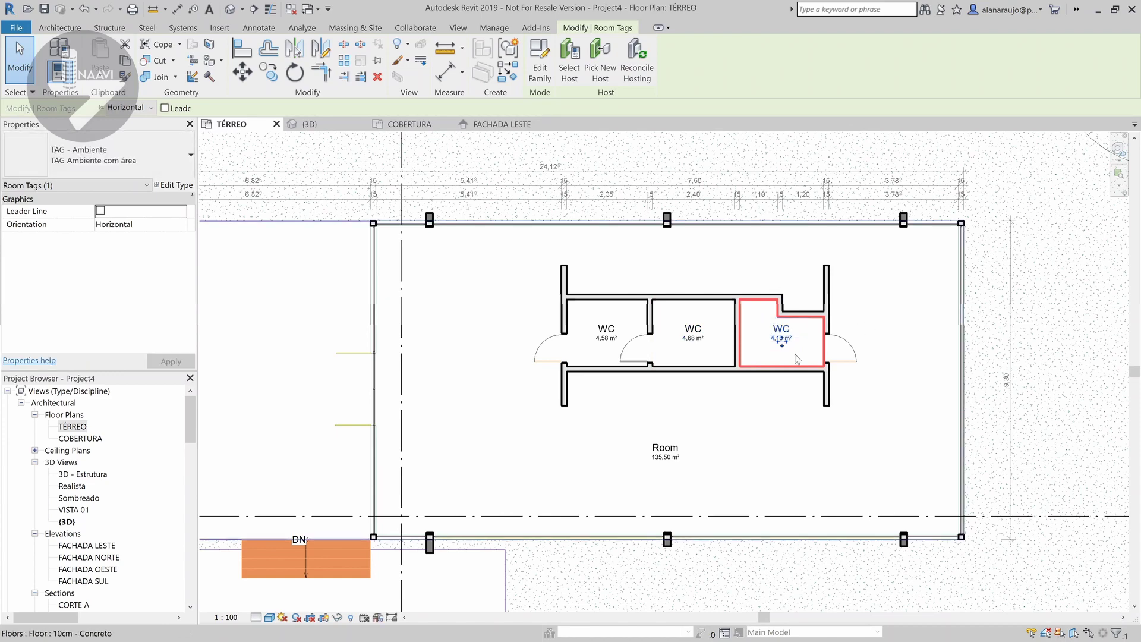
pyautogui.moveTo(688, 420); pyautogui.dragTo(813, 333, button='middle')
pyautogui.press('Escape')
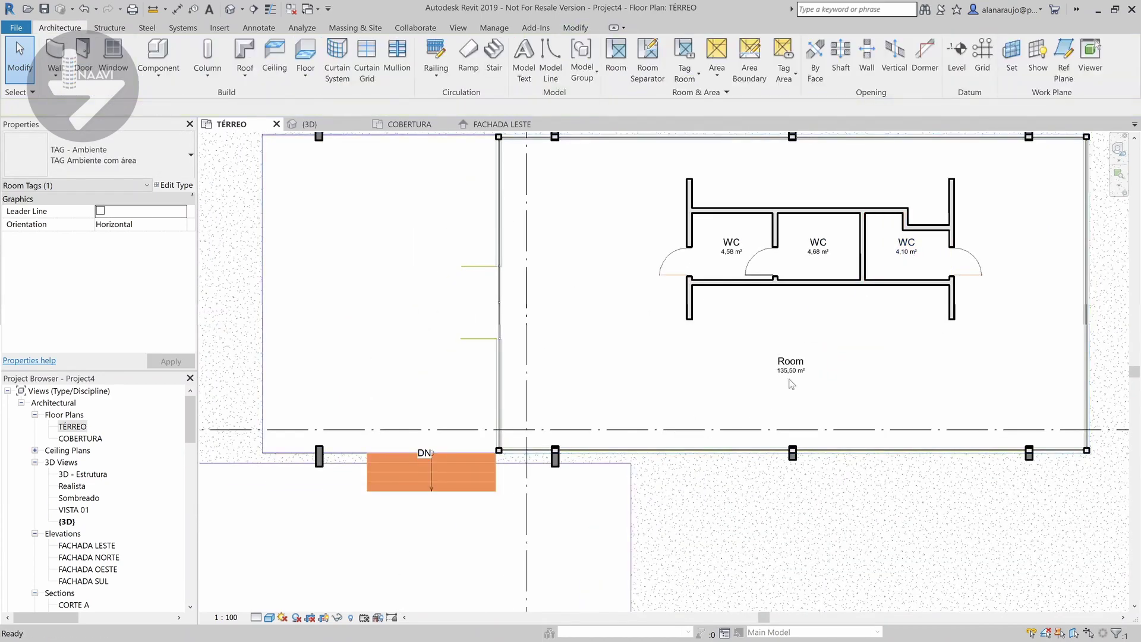
# - Rename the large 135,50 m² room to SALÃO
pyautogui.doubleClick(786, 359)
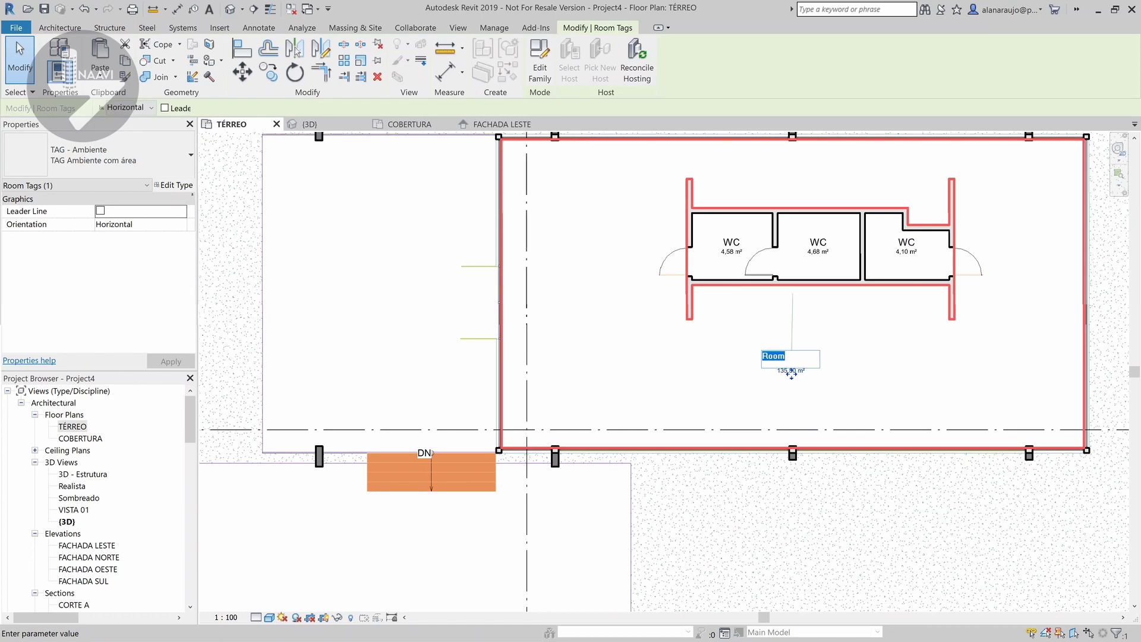
pyautogui.write('SALÃO')
pyautogui.press('Return')
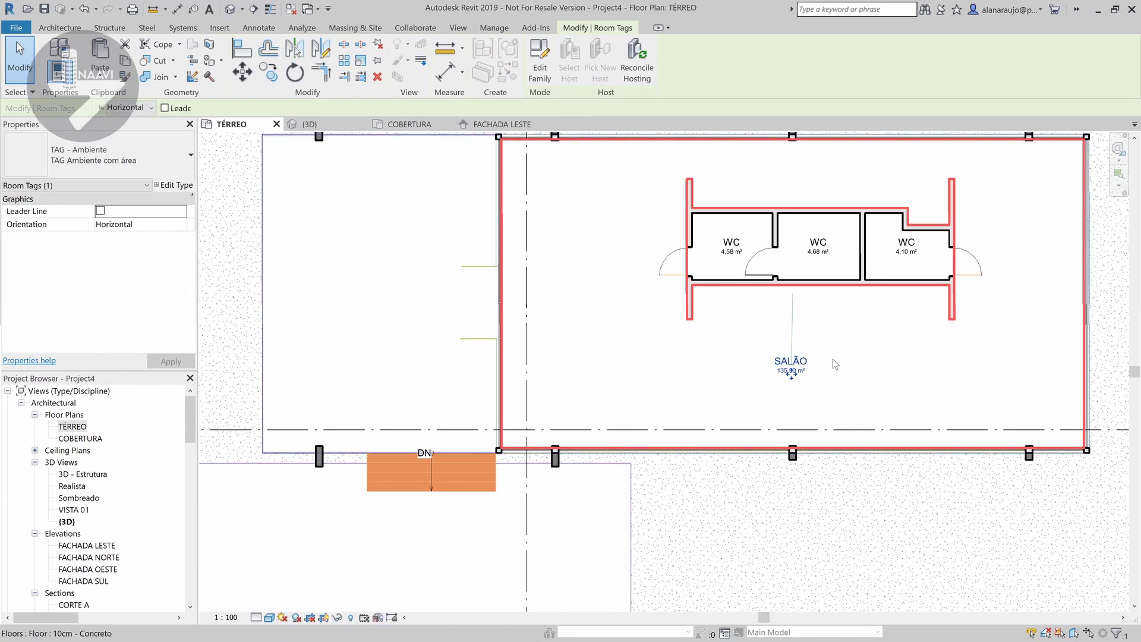
pyautogui.press('Escape')
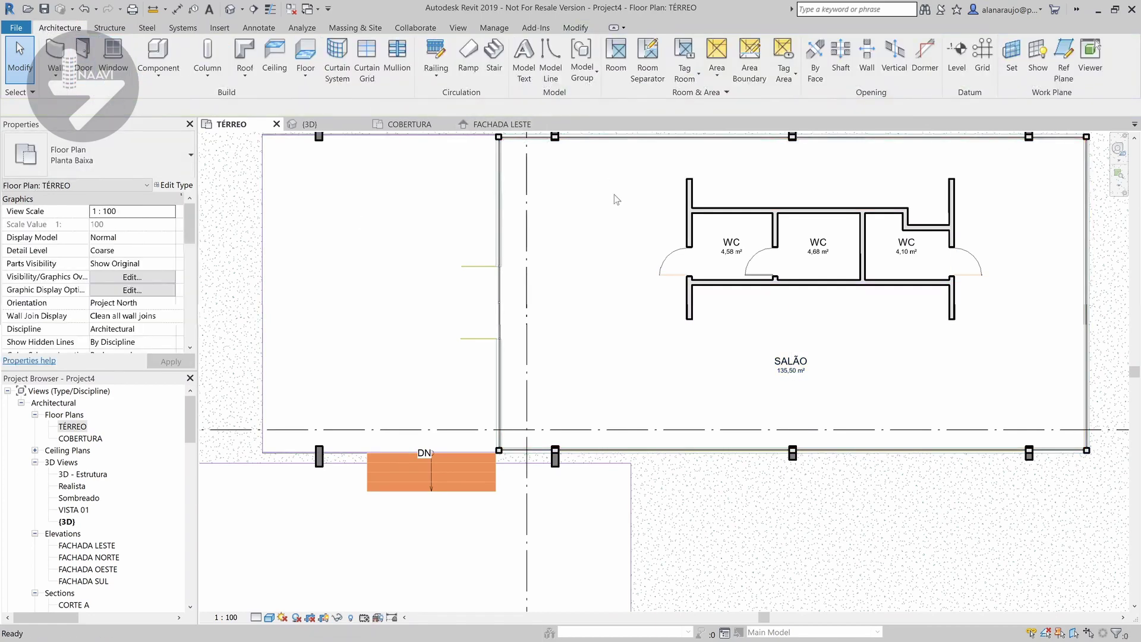
# - Draw room separation lines enclosing the open area left of the building
pyautogui.click(647, 60)
pyautogui.moveTo(522, 211); pyautogui.dragTo(655, 259, button='middle')
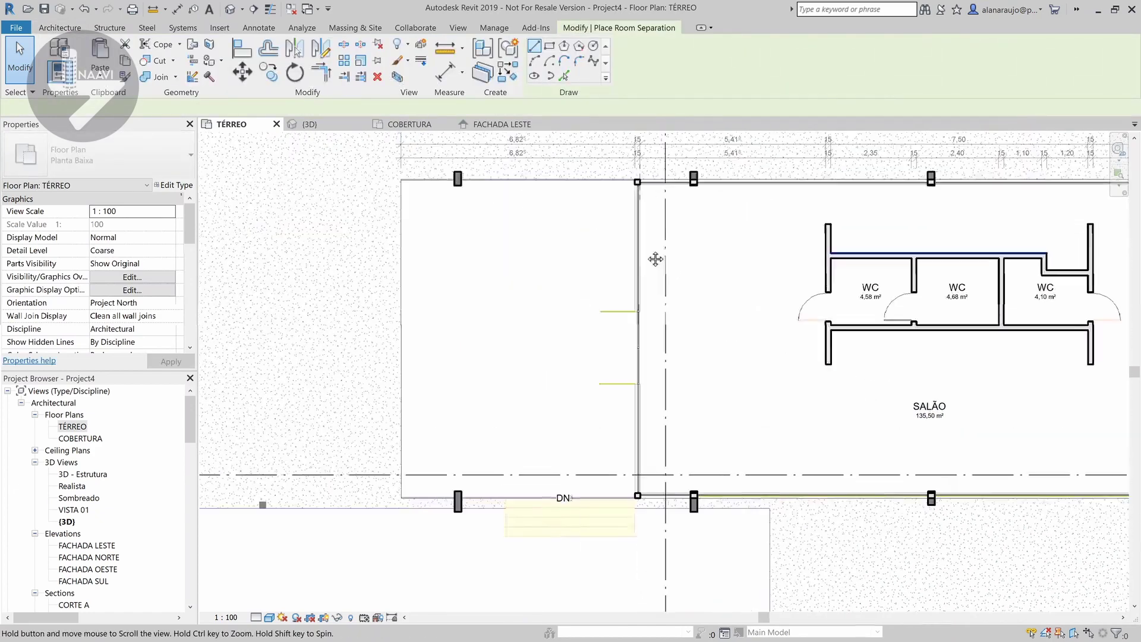
pyautogui.scroll(2, 632, 173)
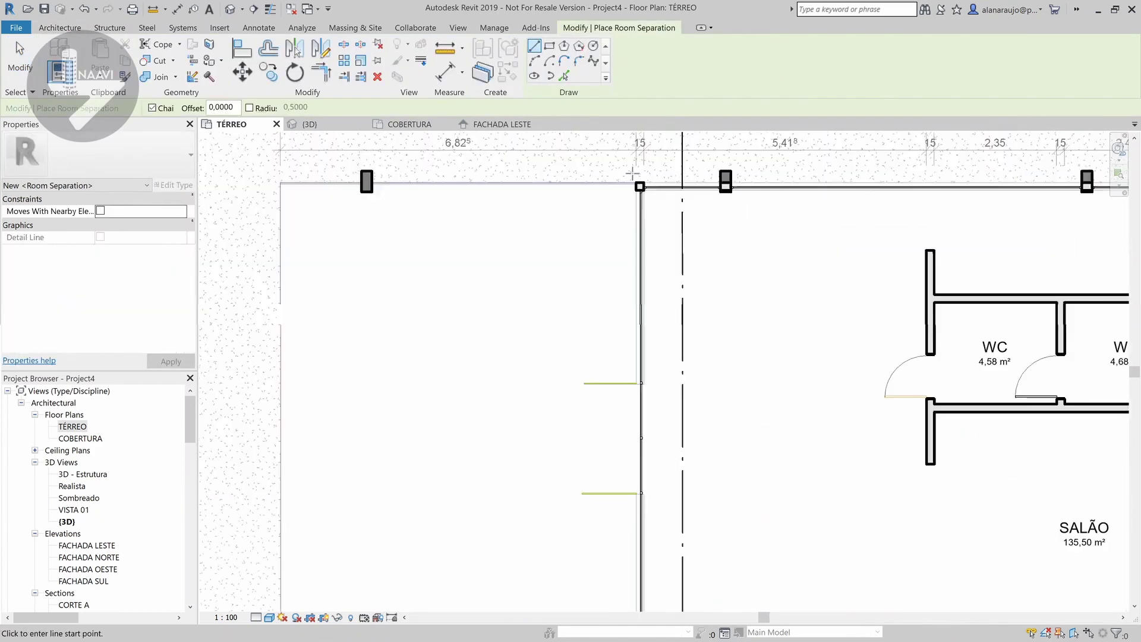
pyautogui.scroll(2, 633, 172)
pyautogui.click(640, 192)
pyautogui.scroll(-3, 640, 191)
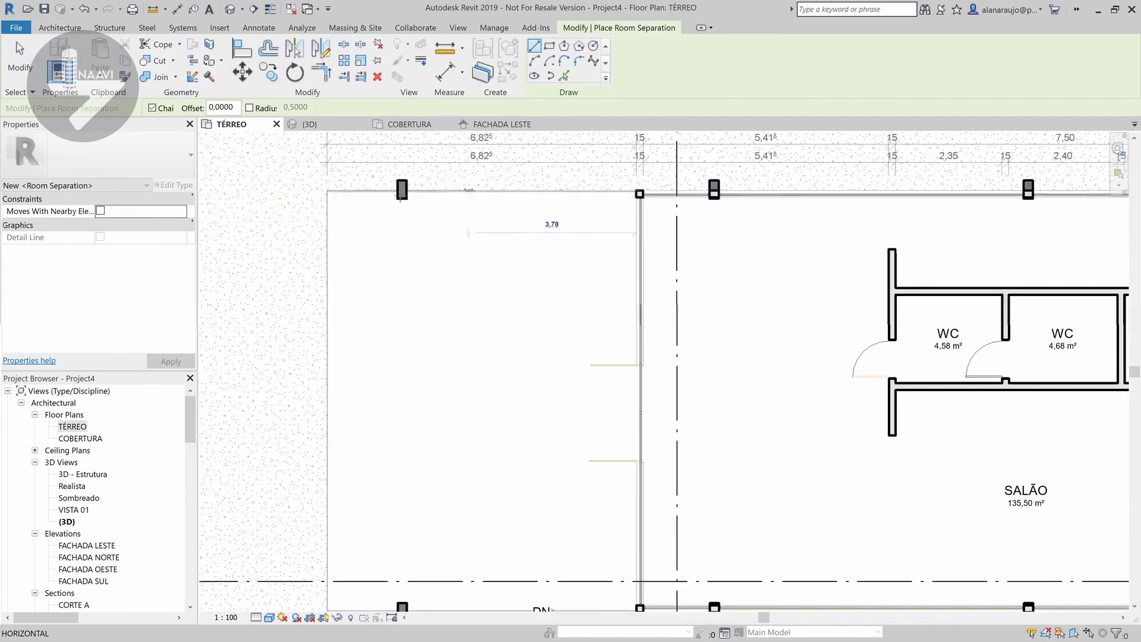
pyautogui.click(326, 190)
pyautogui.moveTo(372, 364); pyautogui.dragTo(387, 234, button='middle')
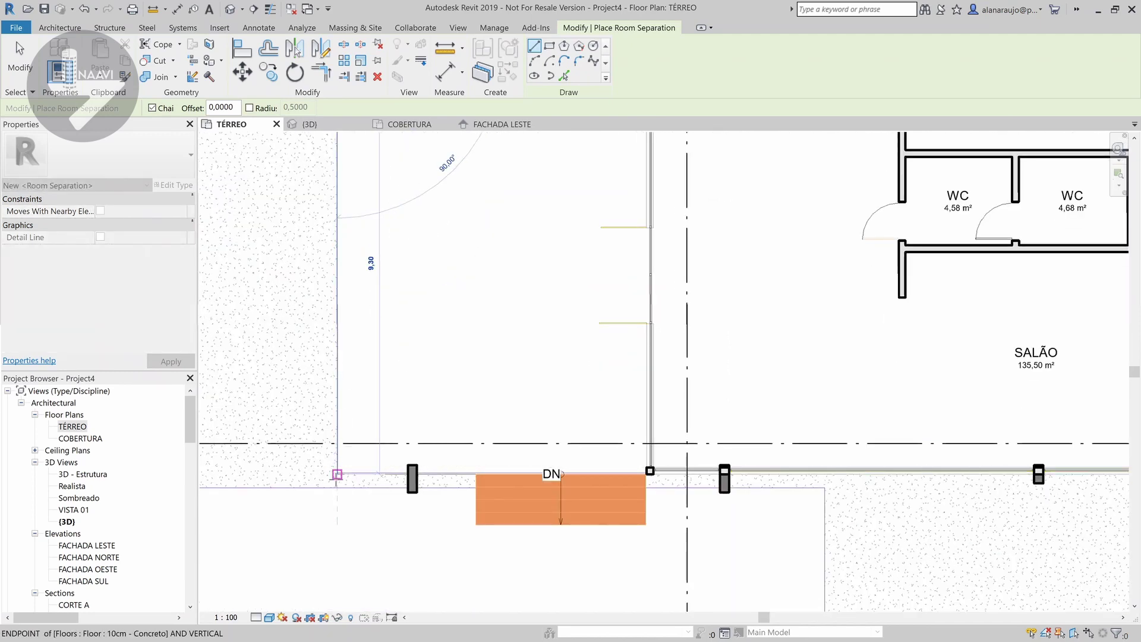
pyautogui.click(337, 474)
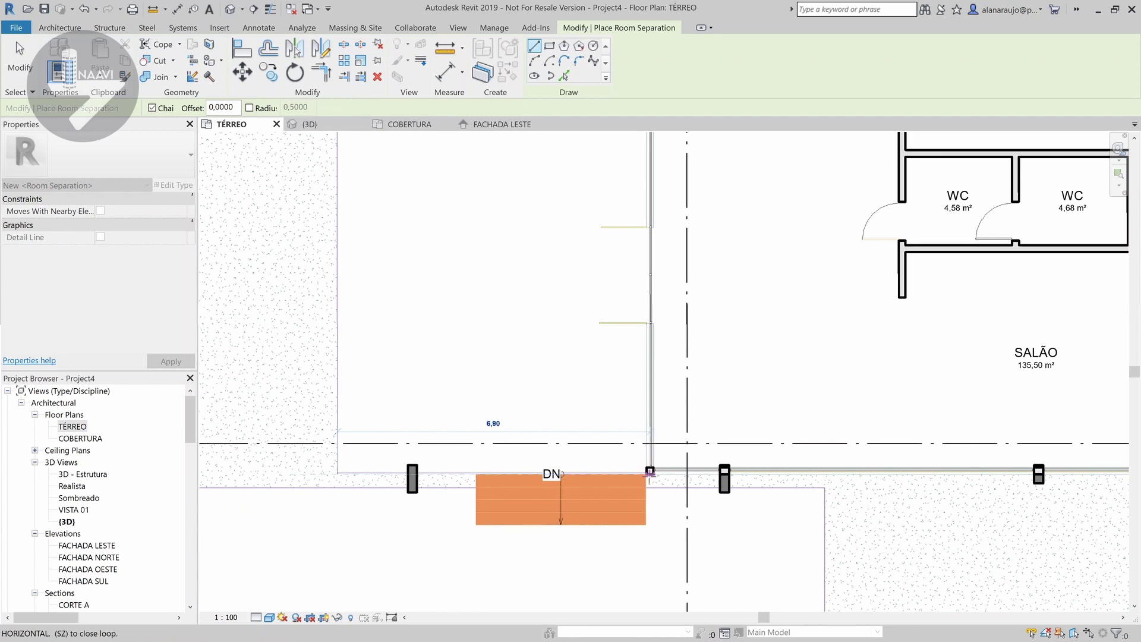
pyautogui.click(646, 477)
pyautogui.press('Escape')
pyautogui.press('Escape')
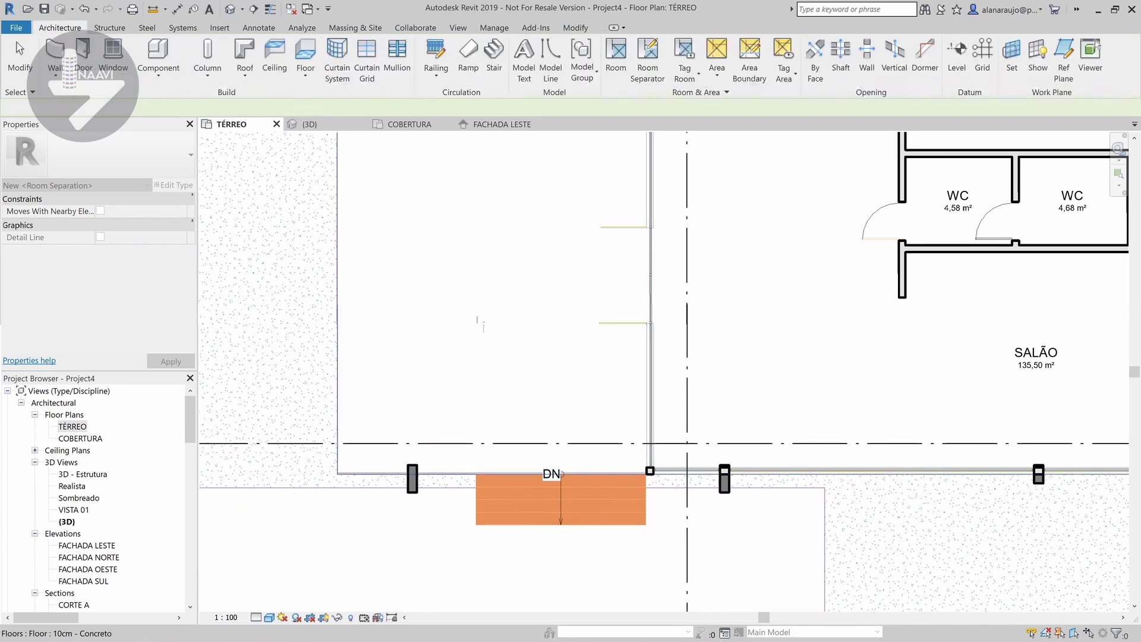
# - Place a 63,40 m² room in the enclosed area and name it TERRAÇO
pyautogui.click(615, 59)
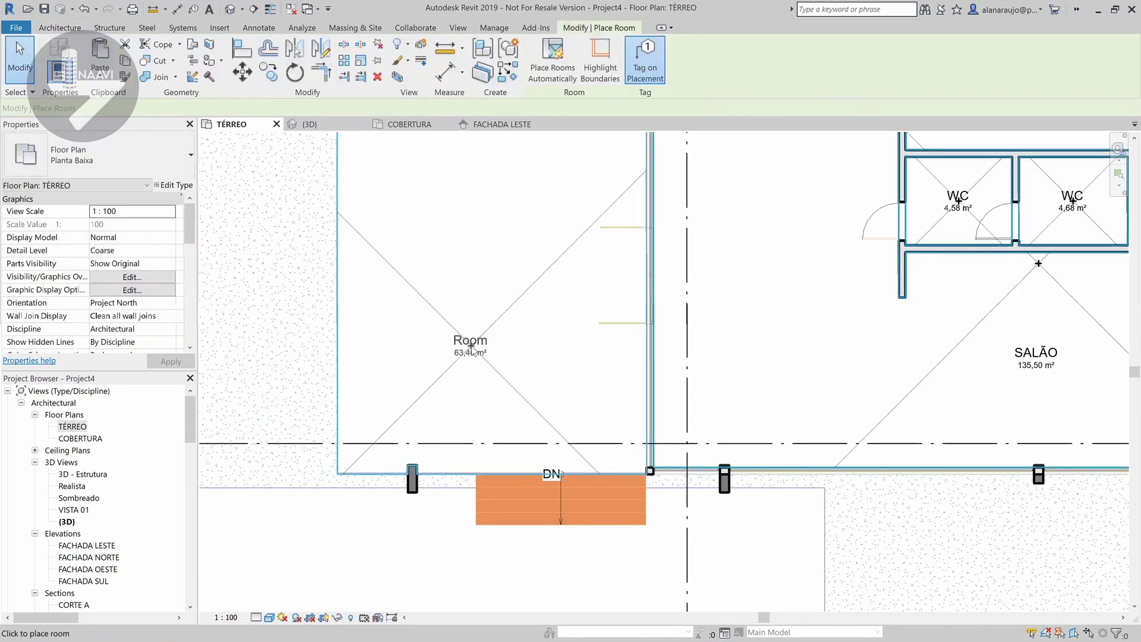
pyautogui.press('Escape')
pyautogui.press('Escape')
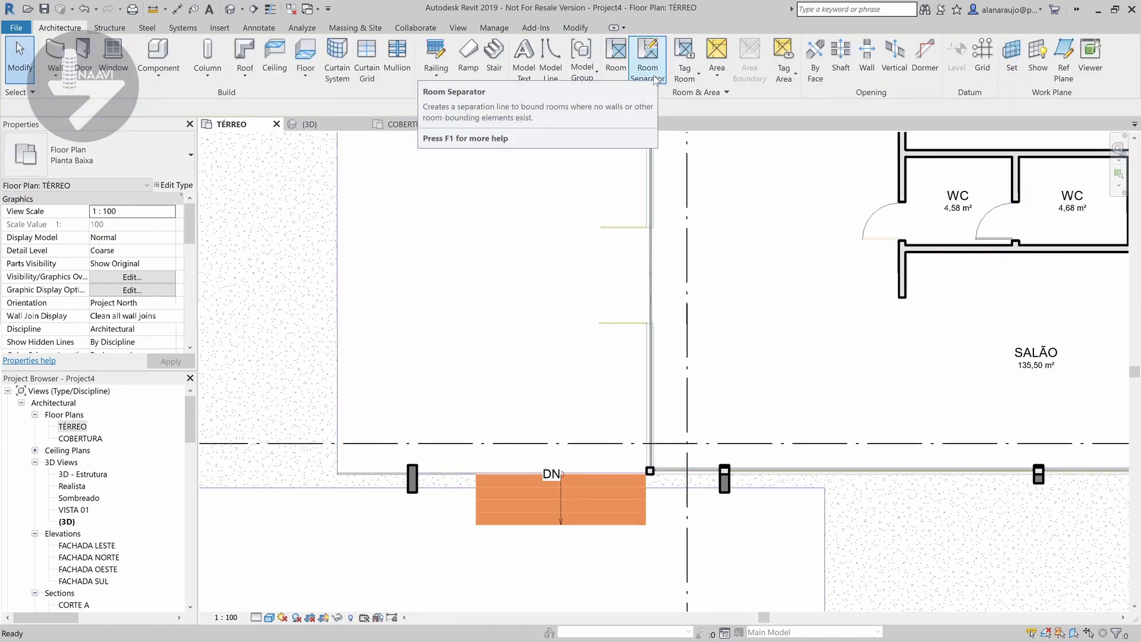
pyautogui.click(615, 60)
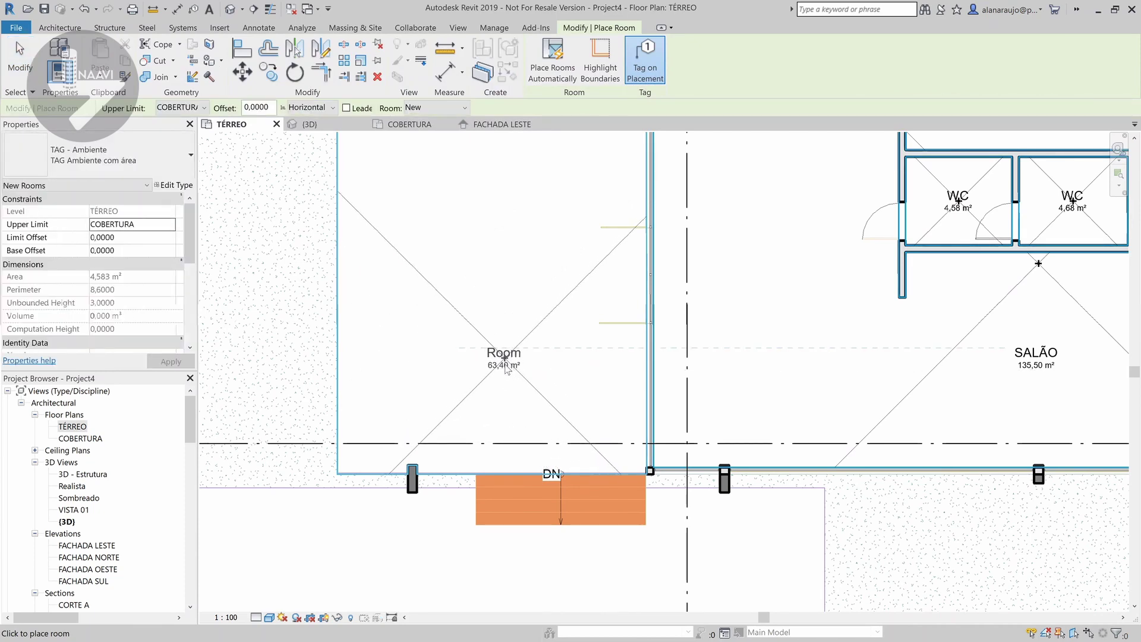
pyautogui.click(506, 369)
pyautogui.press('Escape')
pyautogui.click(505, 369)
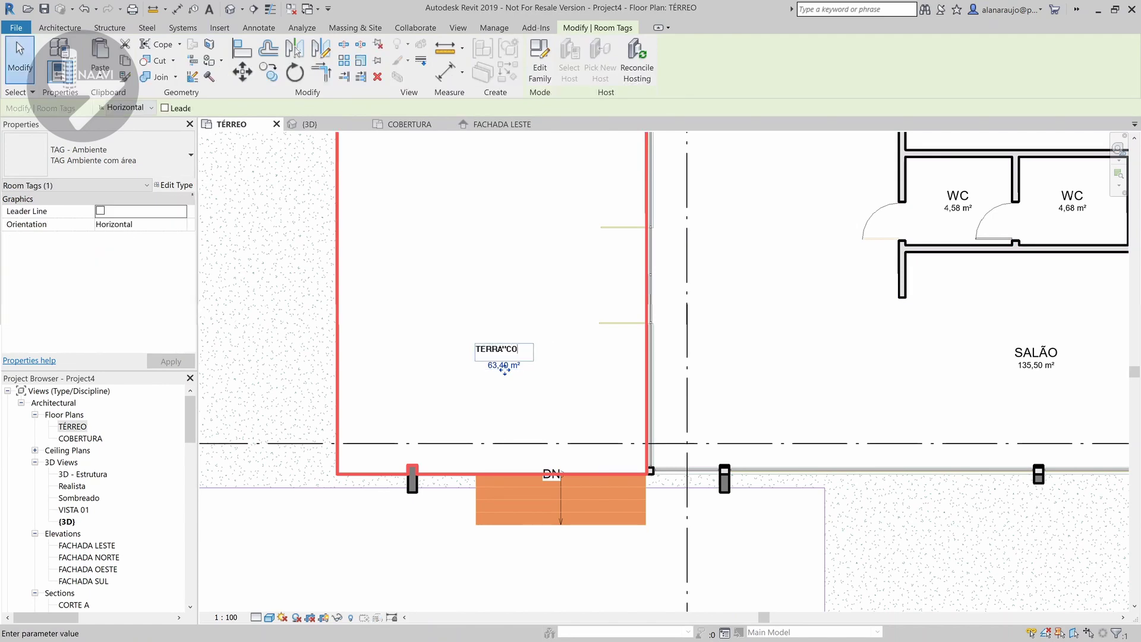
pyautogui.write('O')
pyautogui.click(576, 351)
pyautogui.press('Escape')
pyautogui.scroll(-2, 557, 345)
pyautogui.scroll(-1, 554, 349)
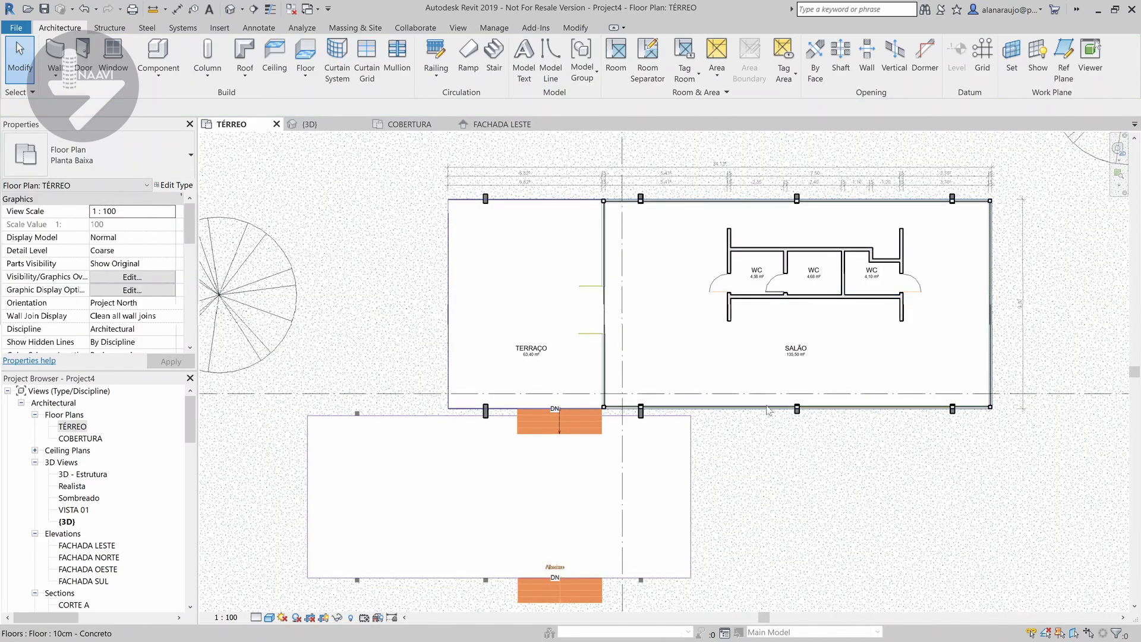
# - Place a chained 9.30 + 7.20 aligned dimension left of TERRAÇO
pyautogui.moveTo(824, 382); pyautogui.dragTo(714, 393, button='middle')
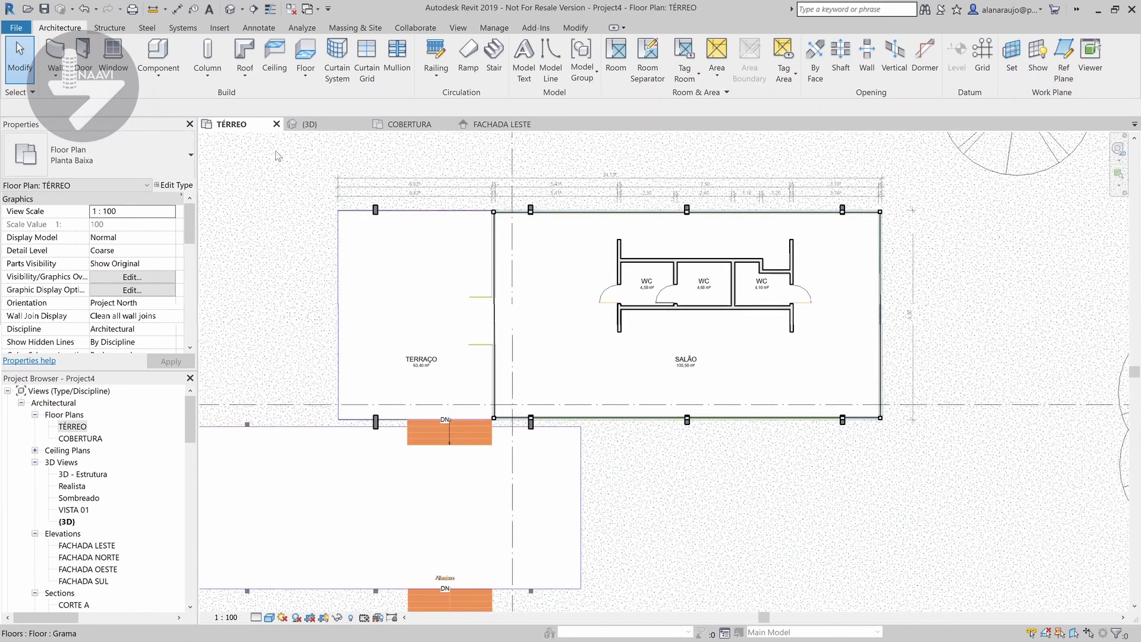
pyautogui.click(258, 28)
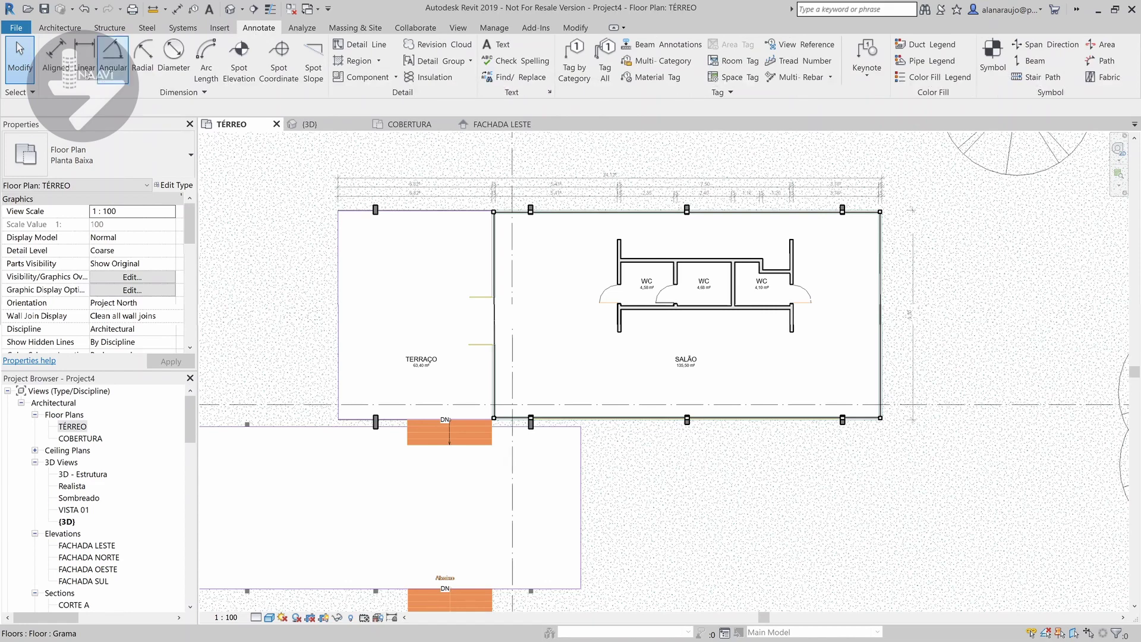
pyautogui.click(56, 58)
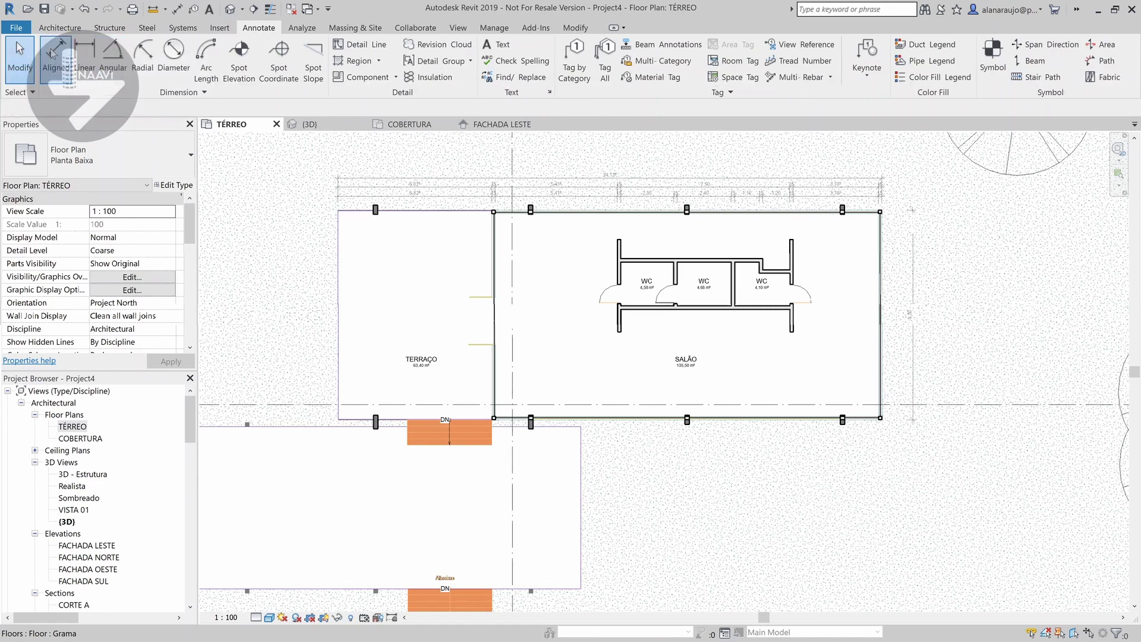
pyautogui.click(397, 213)
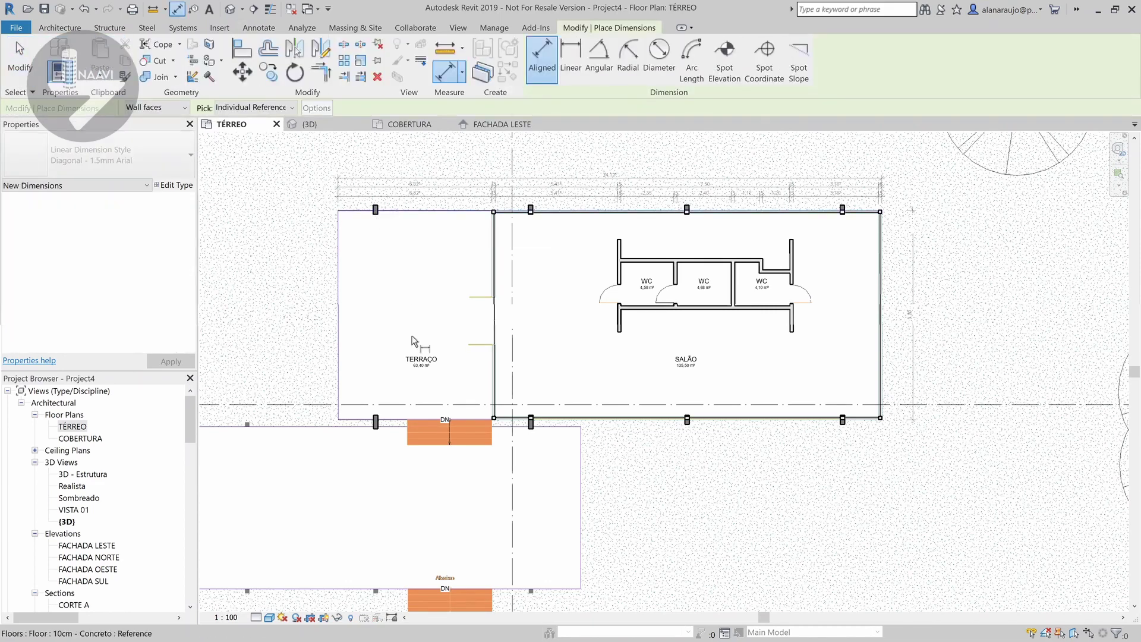
pyautogui.click(394, 434)
pyautogui.click(397, 590)
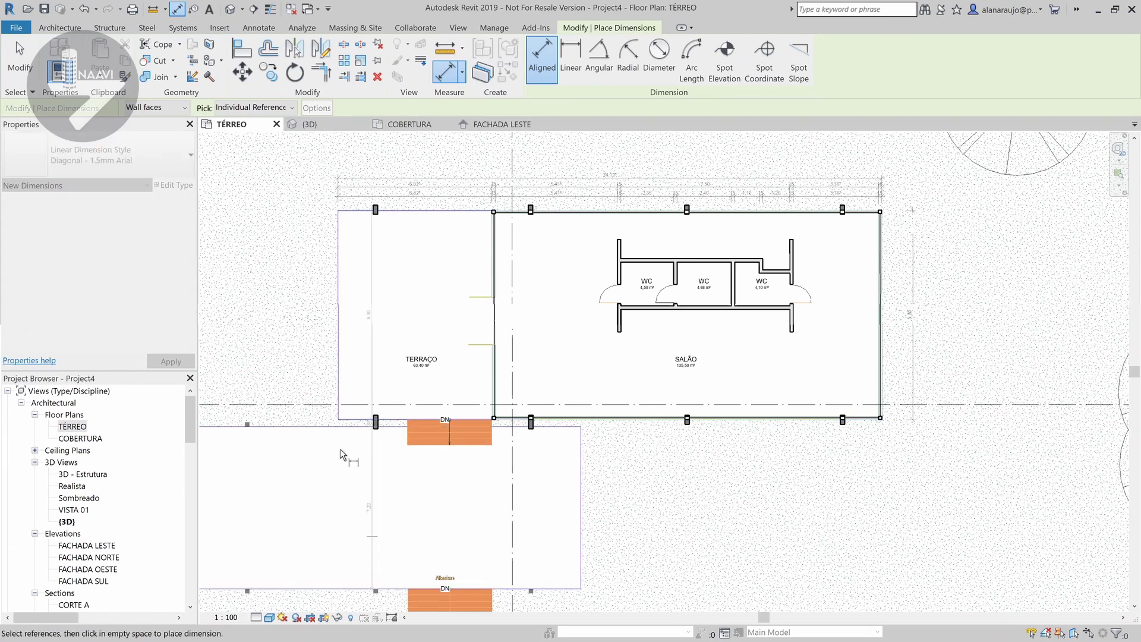
pyautogui.click(319, 373)
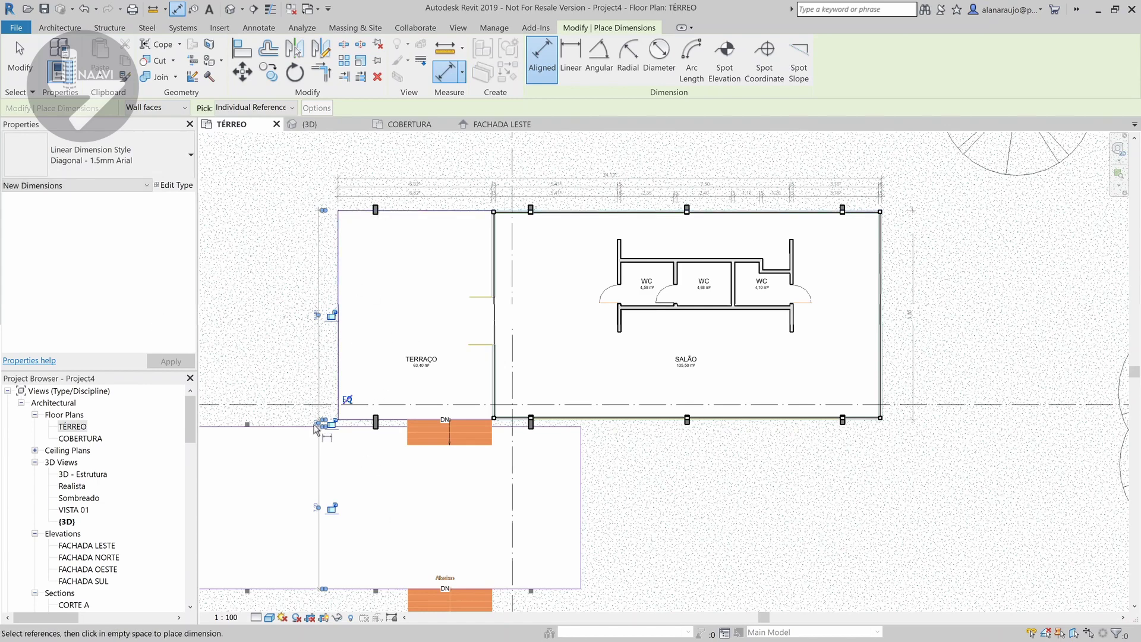
# - Dimension across the lower floor slab's edges and close the dimension tool
pyautogui.moveTo(321, 420); pyautogui.dragTo(407, 375, button='middle')
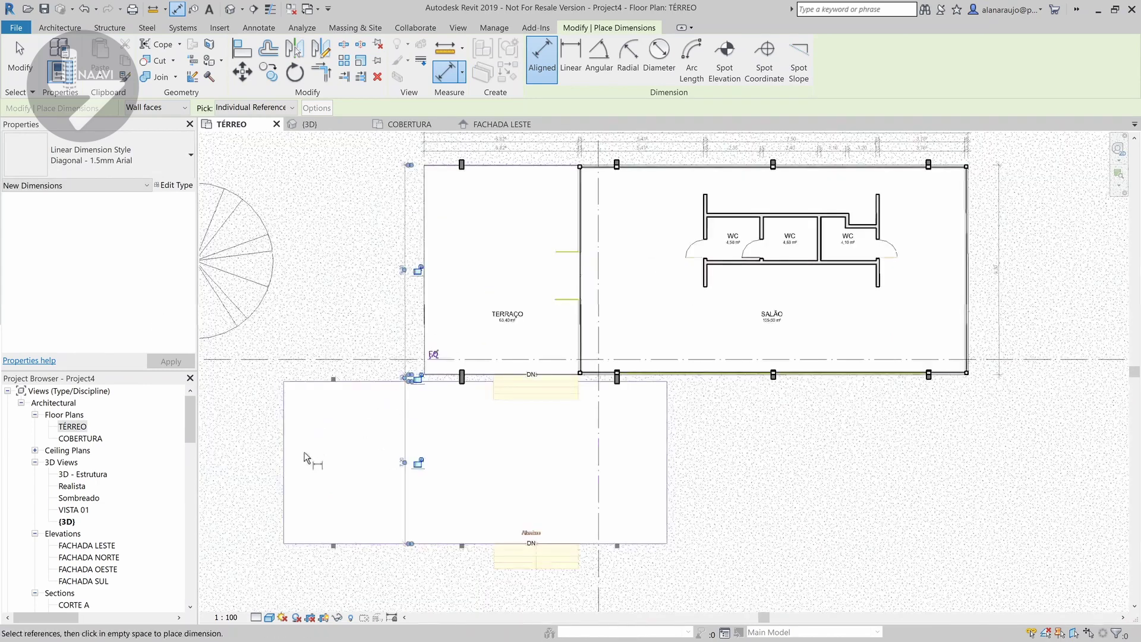
pyautogui.click(494, 556)
pyautogui.click(578, 555)
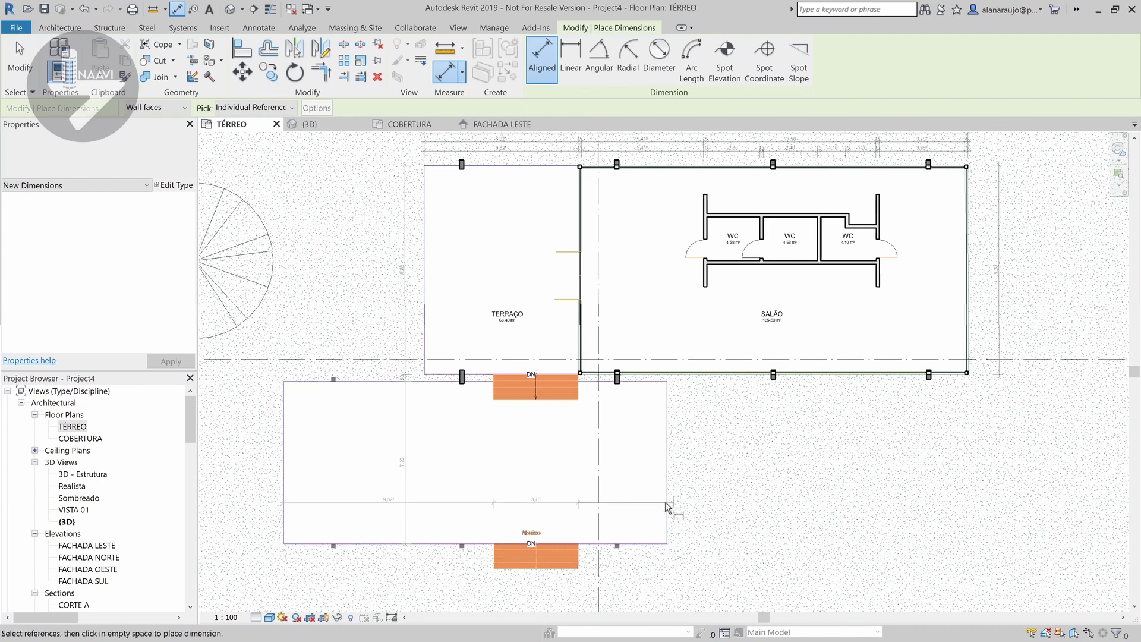
pyautogui.click(611, 522)
pyautogui.press('Escape')
pyautogui.scroll(-2, 599, 443)
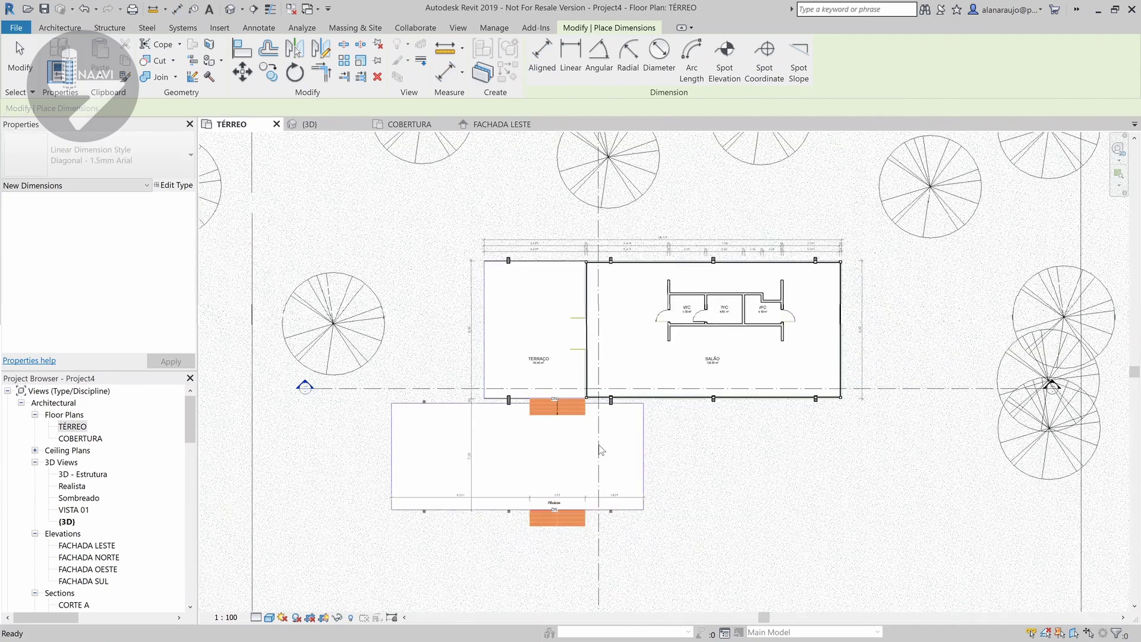
pyautogui.scroll(-2, 598, 444)
pyautogui.press('Escape')
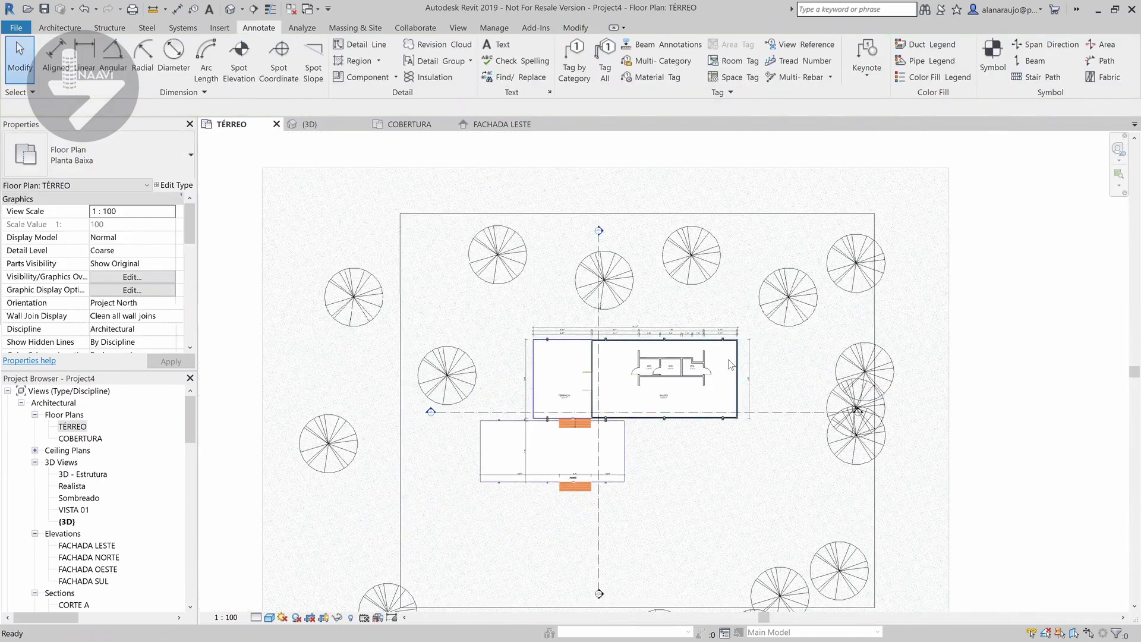
pyautogui.scroll(-2, 663, 368)
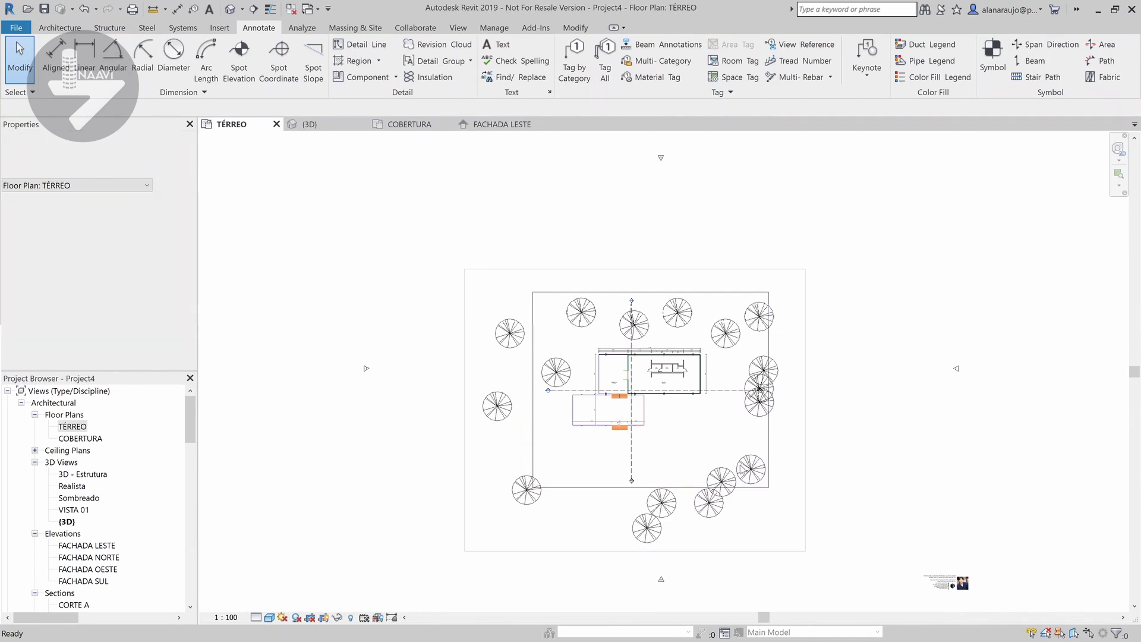
# - Show the TÉRREO plan's crop region and pull its bottom and right edges inward
pyautogui.click(323, 618)
pyautogui.click(323, 619)
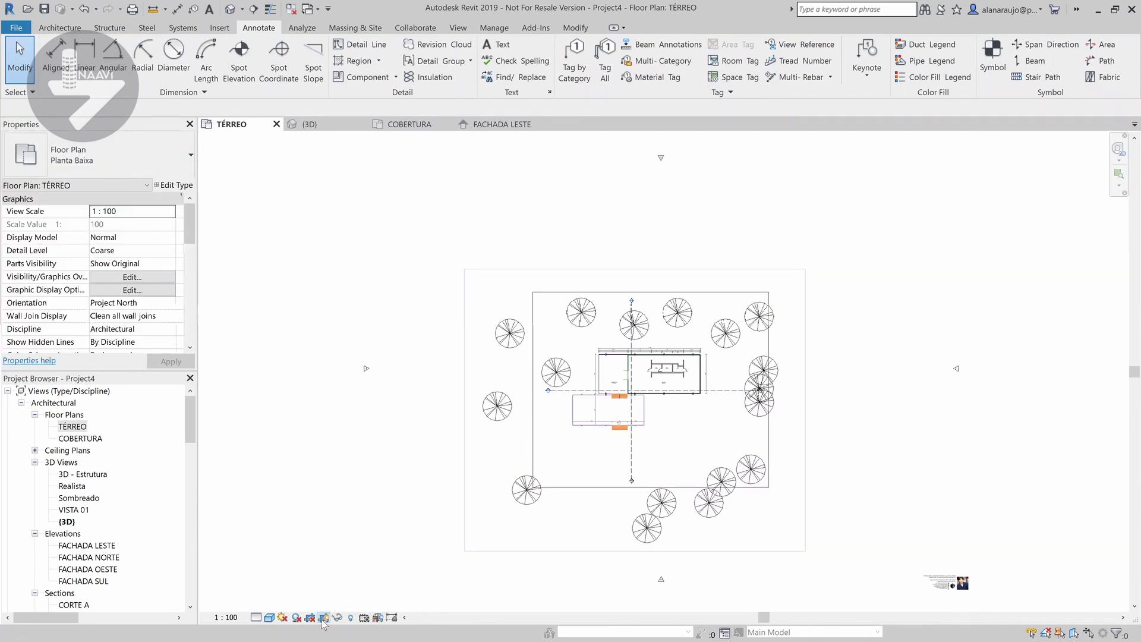
pyautogui.click(323, 619)
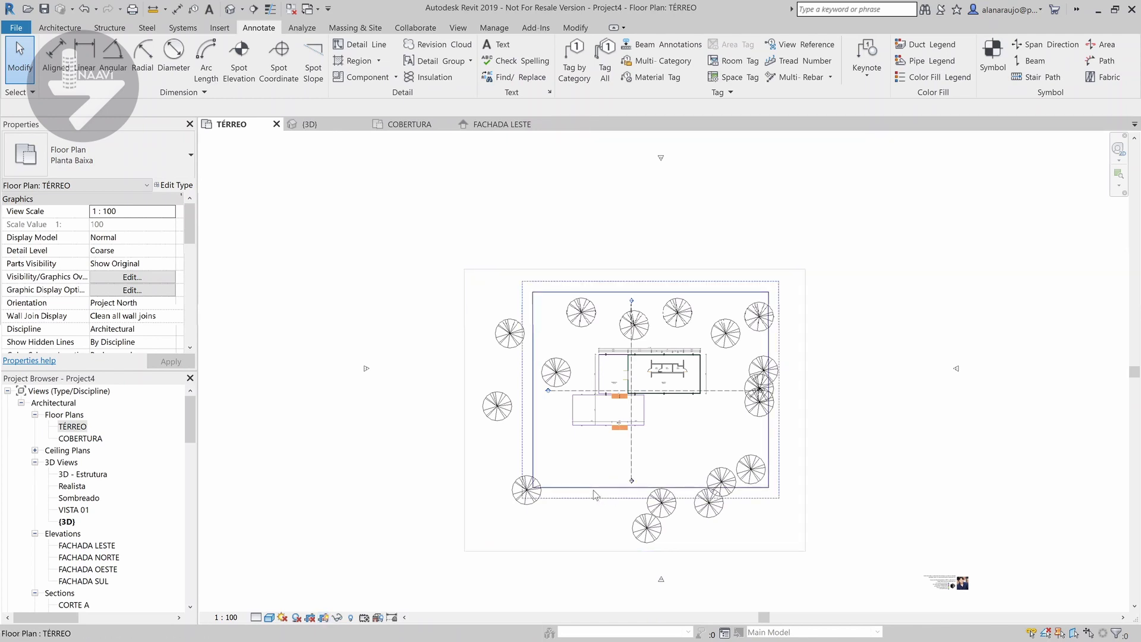
pyautogui.click(654, 488)
pyautogui.moveTo(650, 488); pyautogui.dragTo(650, 450)
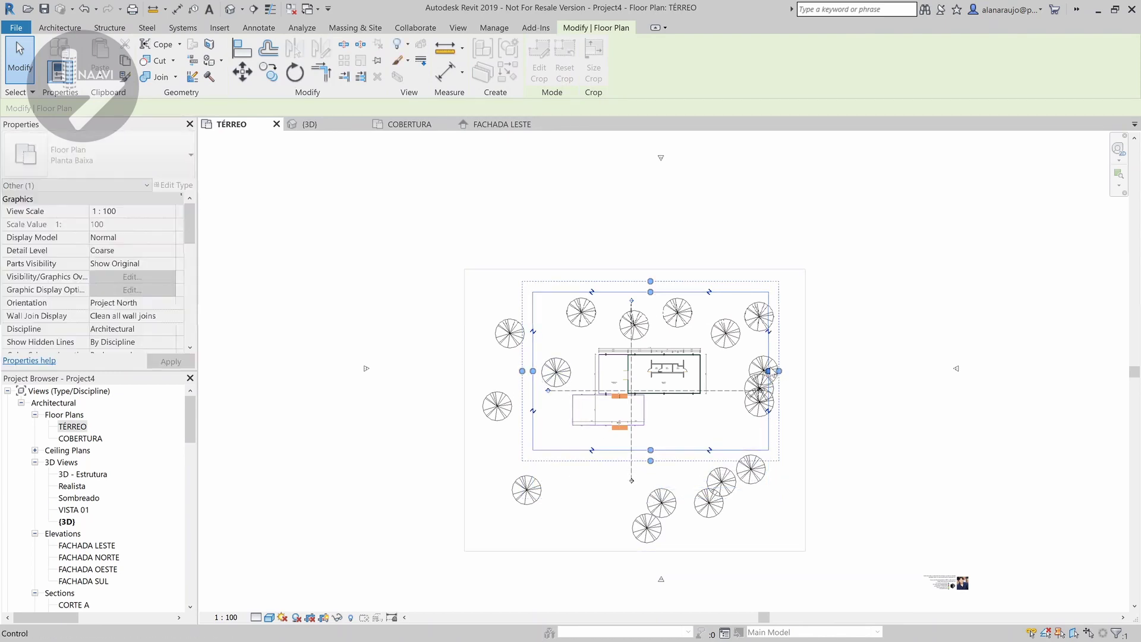
pyautogui.moveTo(768, 370); pyautogui.dragTo(734, 370)
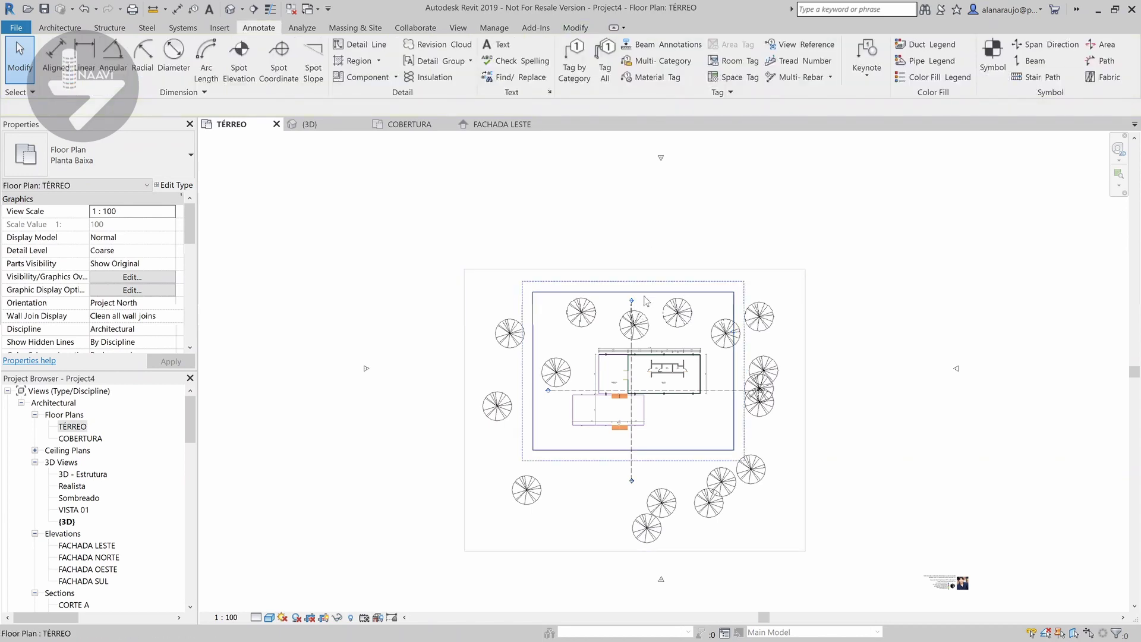
# - Lower the crop region's top edge and turn on Crop View to hide the outer trees
pyautogui.scroll(1, 637, 304)
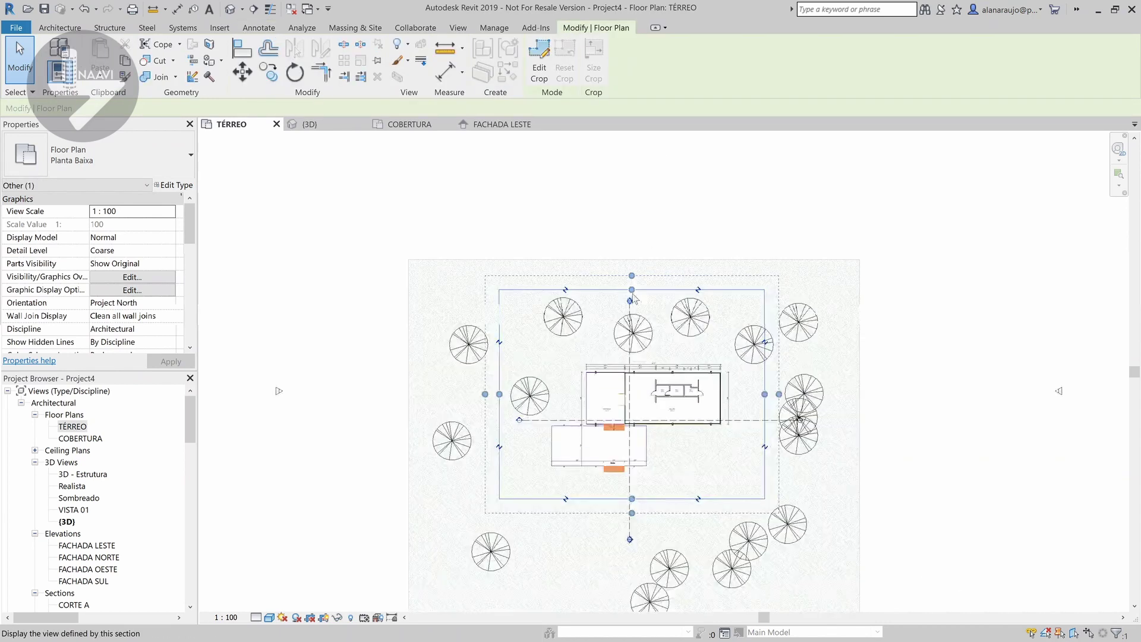
pyautogui.scroll(1, 633, 295)
pyautogui.moveTo(631, 292); pyautogui.dragTo(631, 318)
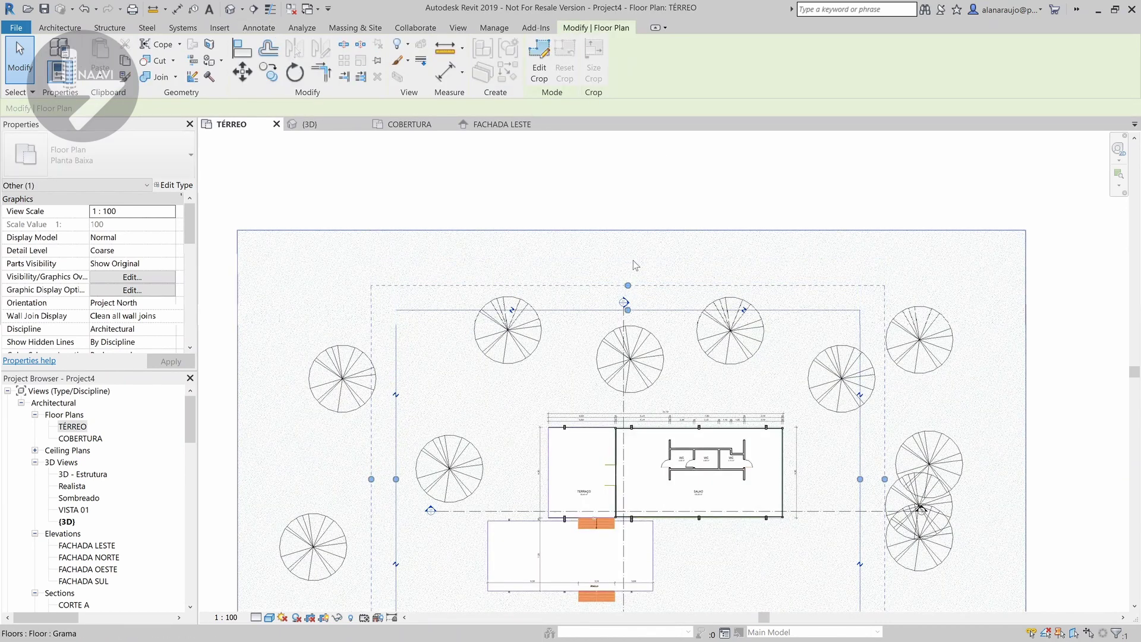
pyautogui.scroll(-1, 630, 331)
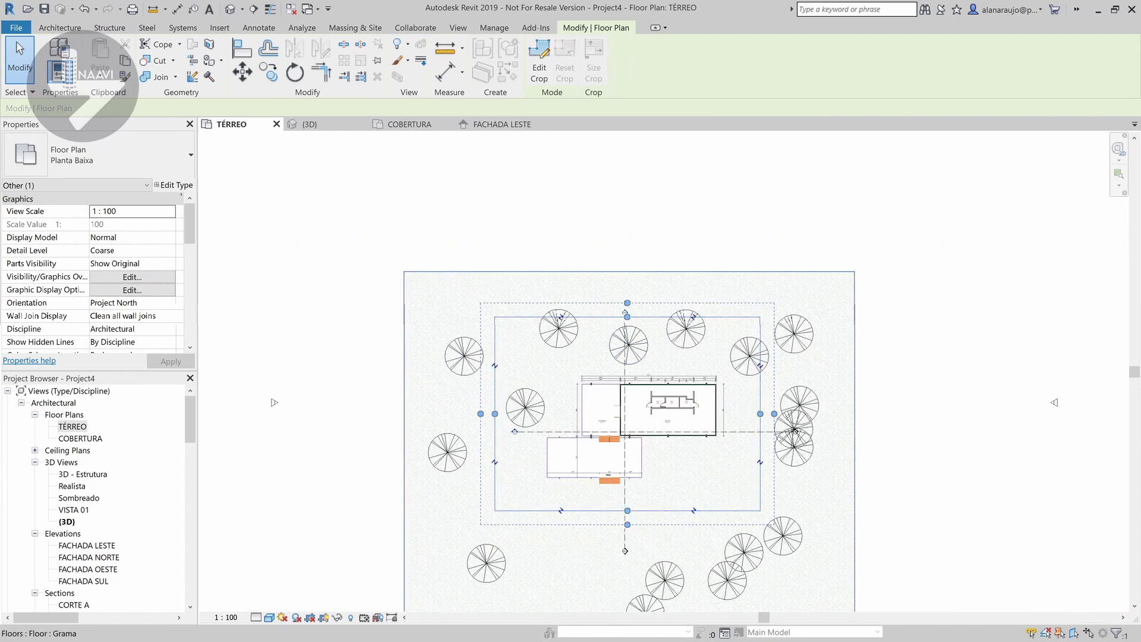
pyautogui.click(310, 617)
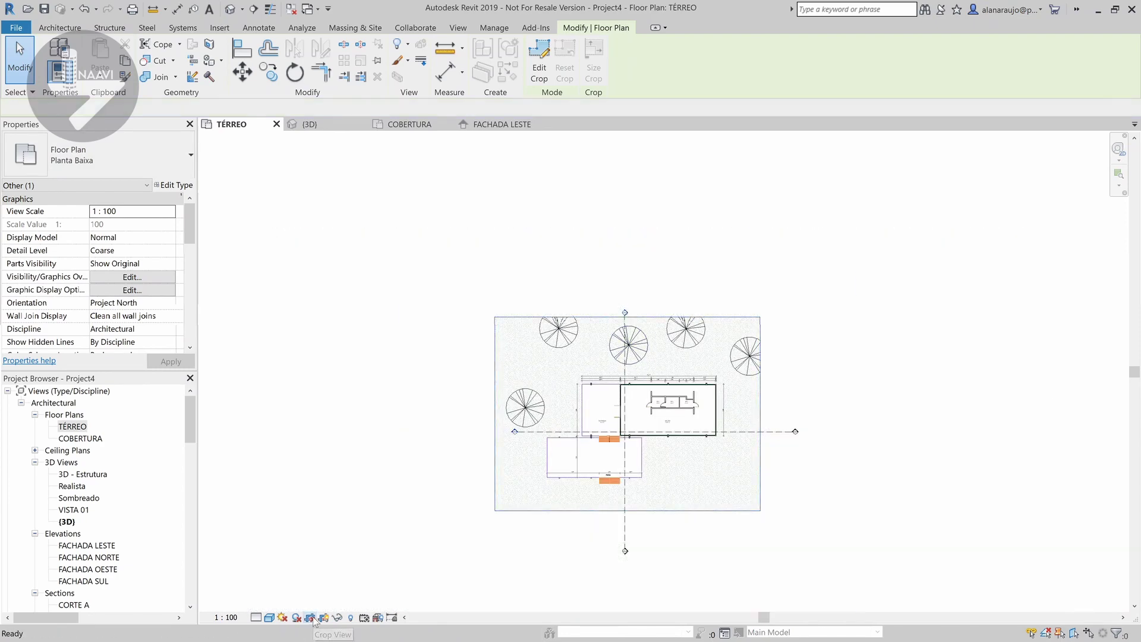
pyautogui.click(896, 351)
# - Move section CORTE B up across the building and shorten its left and right ends
pyautogui.press('z')
pyautogui.press('f')
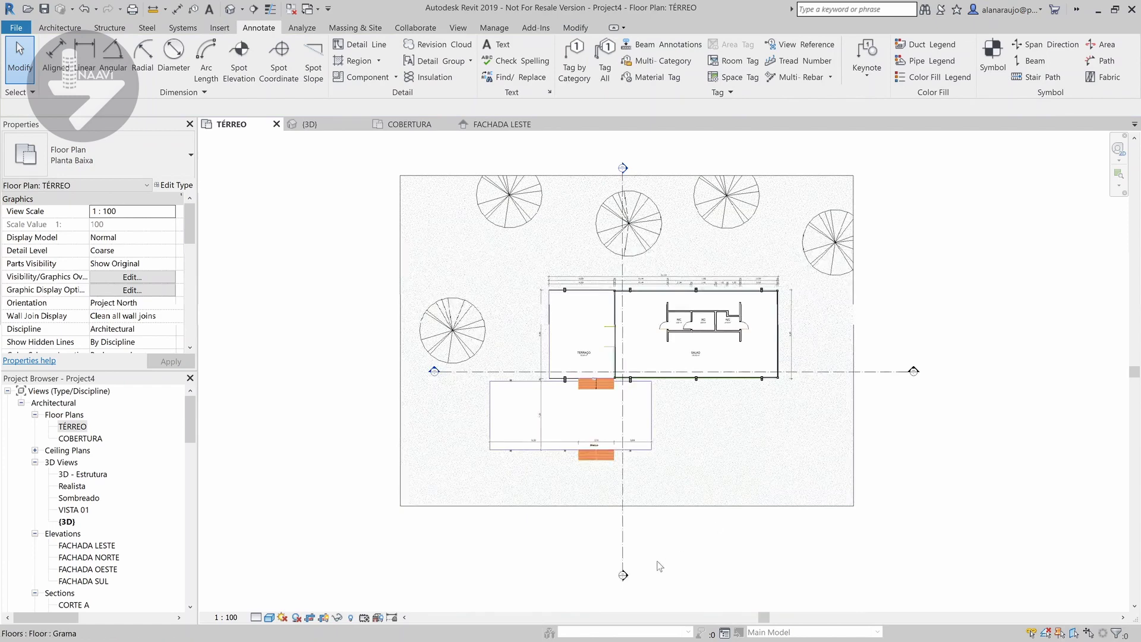
pyautogui.click(623, 544)
pyautogui.click(710, 68)
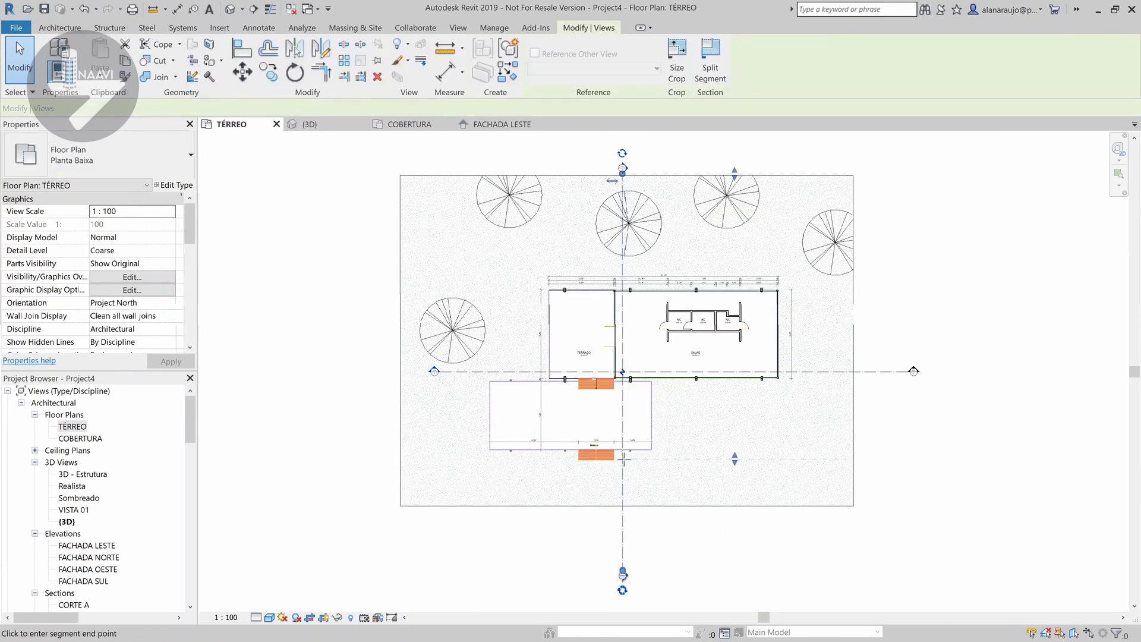
pyautogui.press('Escape')
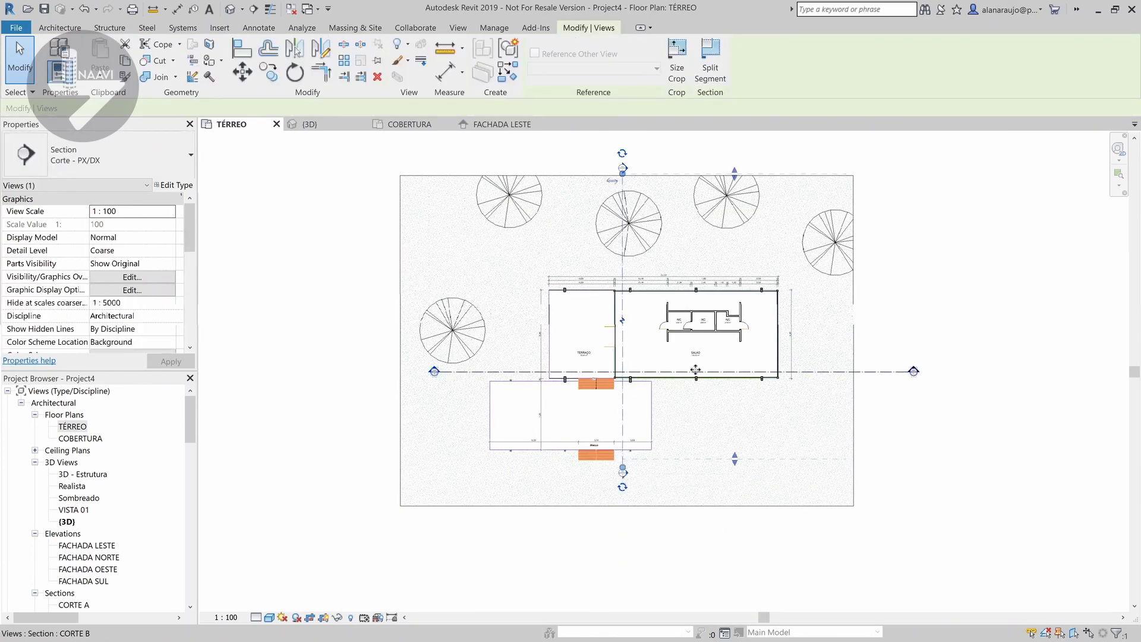
pyautogui.click(470, 373)
pyautogui.click(491, 361)
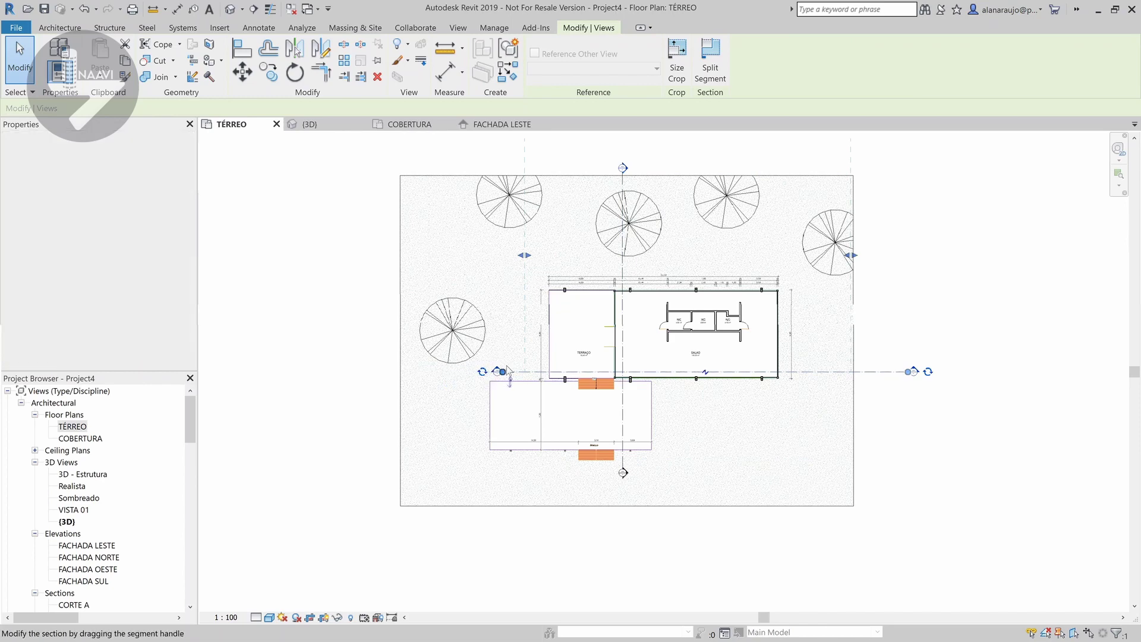
pyautogui.moveTo(513, 353); pyautogui.dragTo(513, 352)
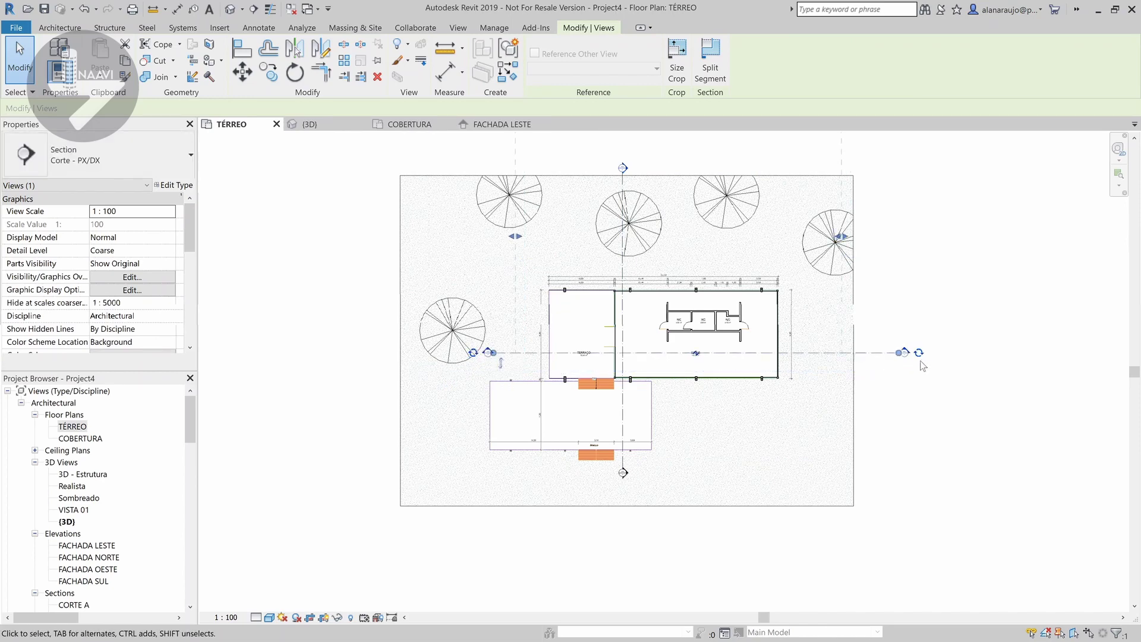
pyautogui.click(806, 357)
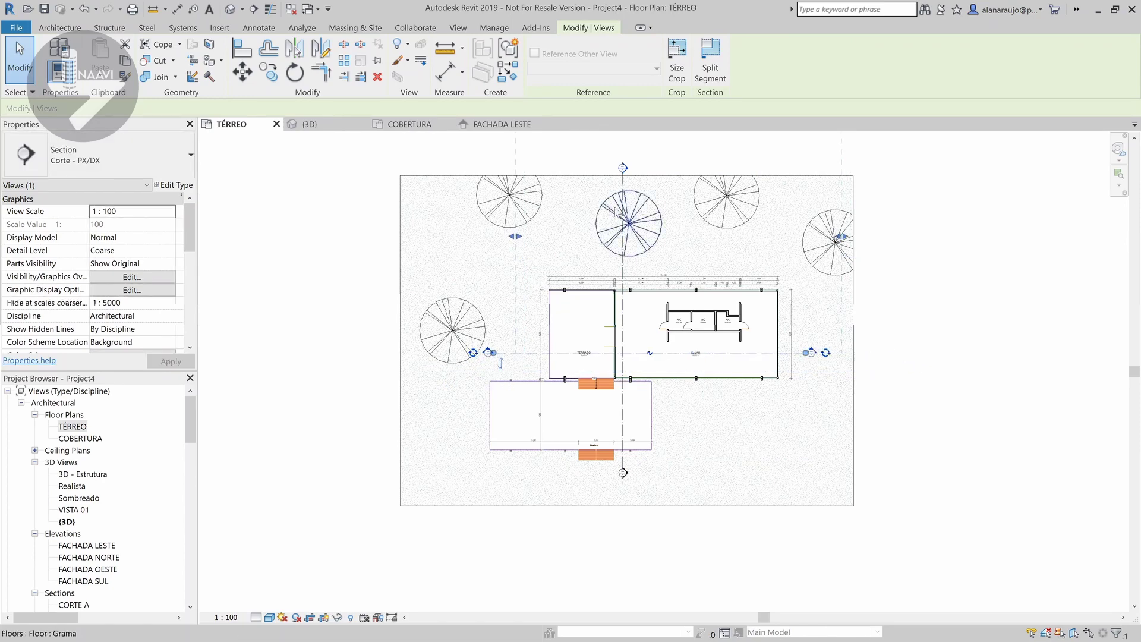
# - Shorten section CORTE A's ends to span the building, then zoom to fit the plan
pyautogui.click(624, 274)
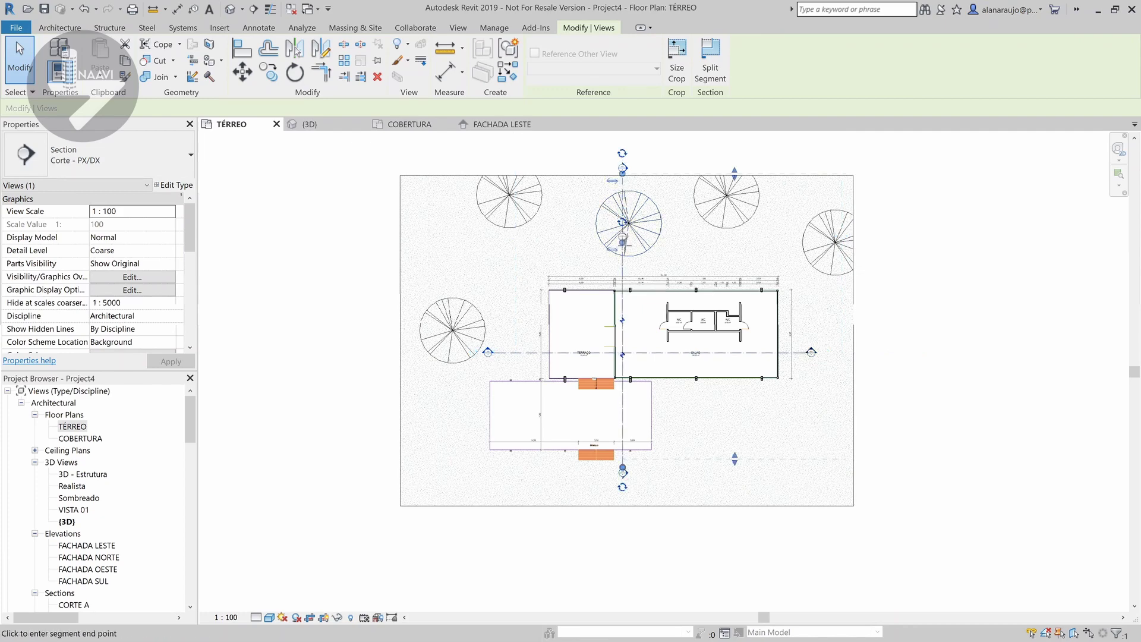
pyautogui.click(625, 254)
pyautogui.click(949, 326)
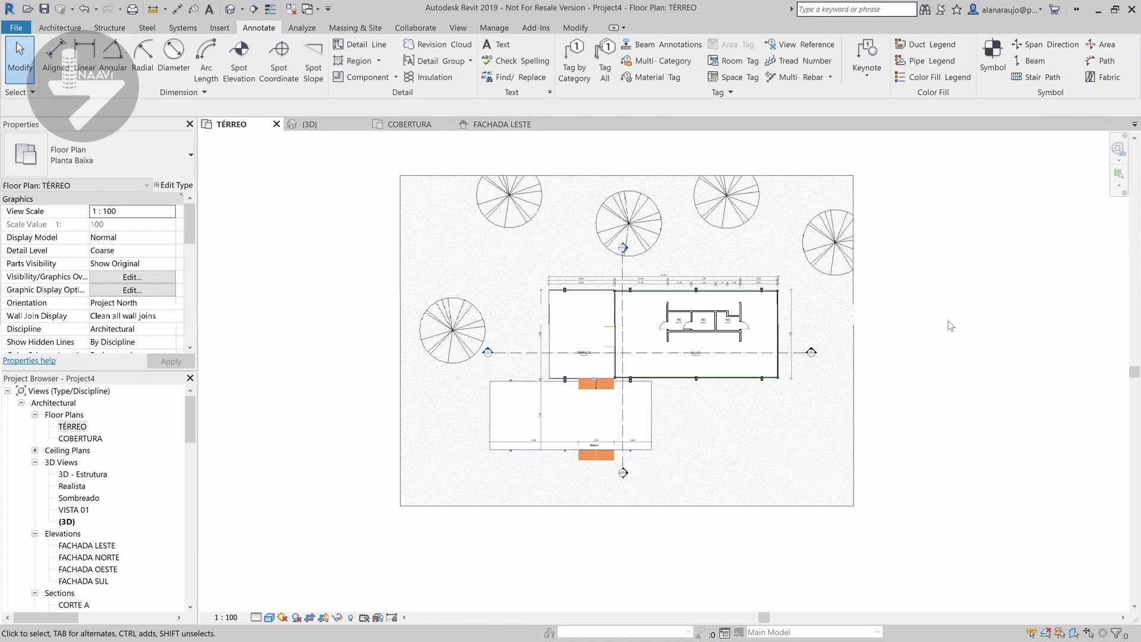
pyautogui.press('z')
pyautogui.press('f')
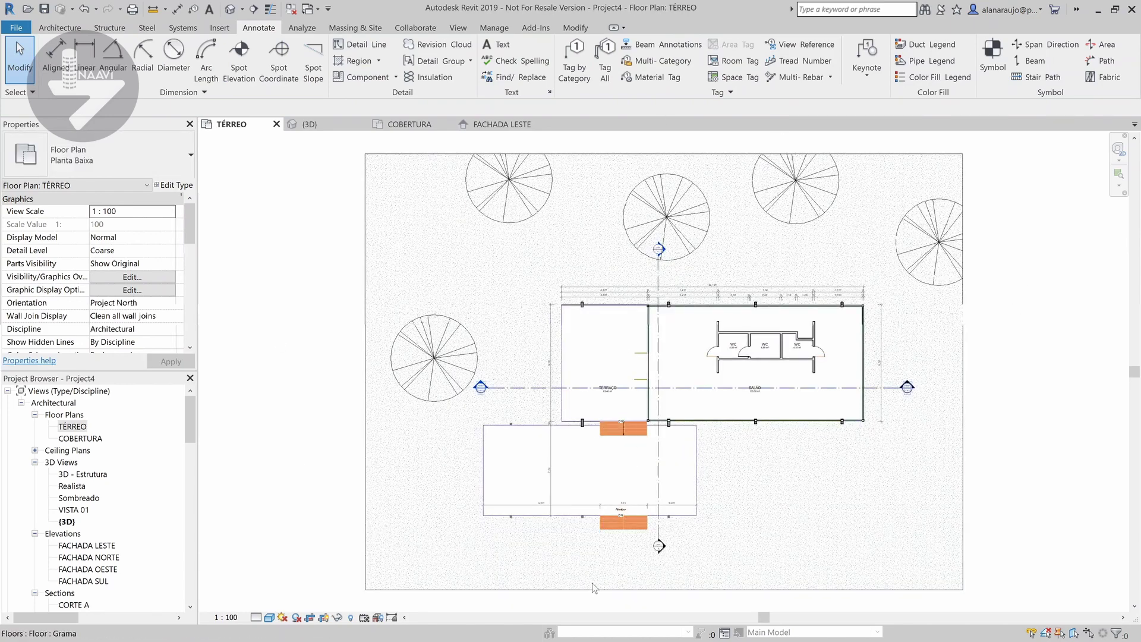
pyautogui.click(592, 588)
pyautogui.moveTo(663, 589); pyautogui.dragTo(664, 559)
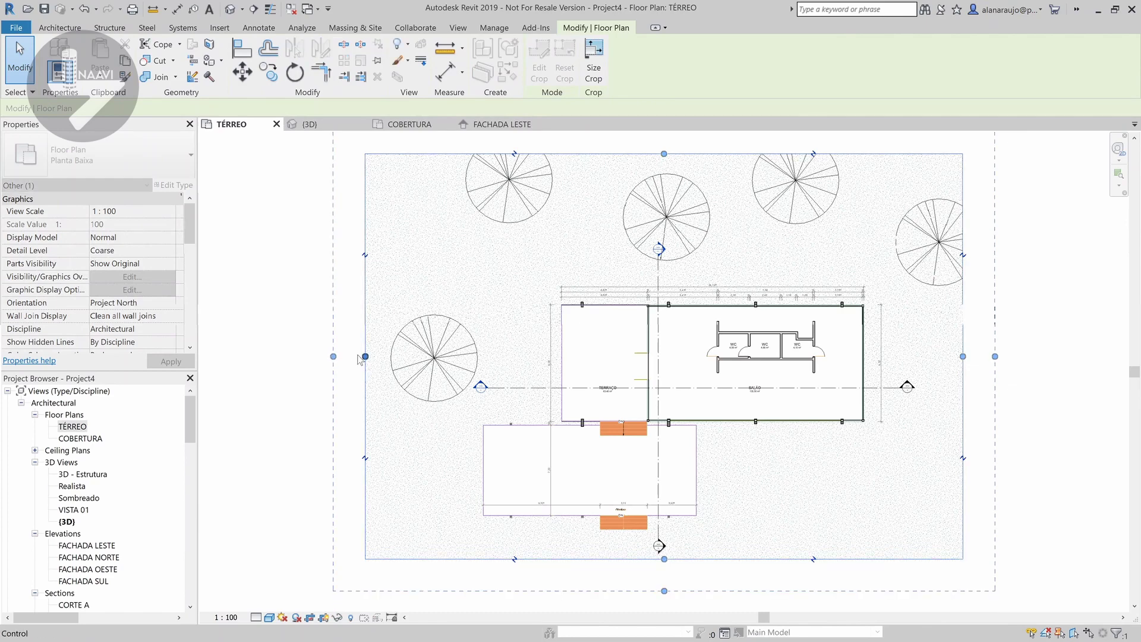
pyautogui.moveTo(364, 357); pyautogui.dragTo(416, 356)
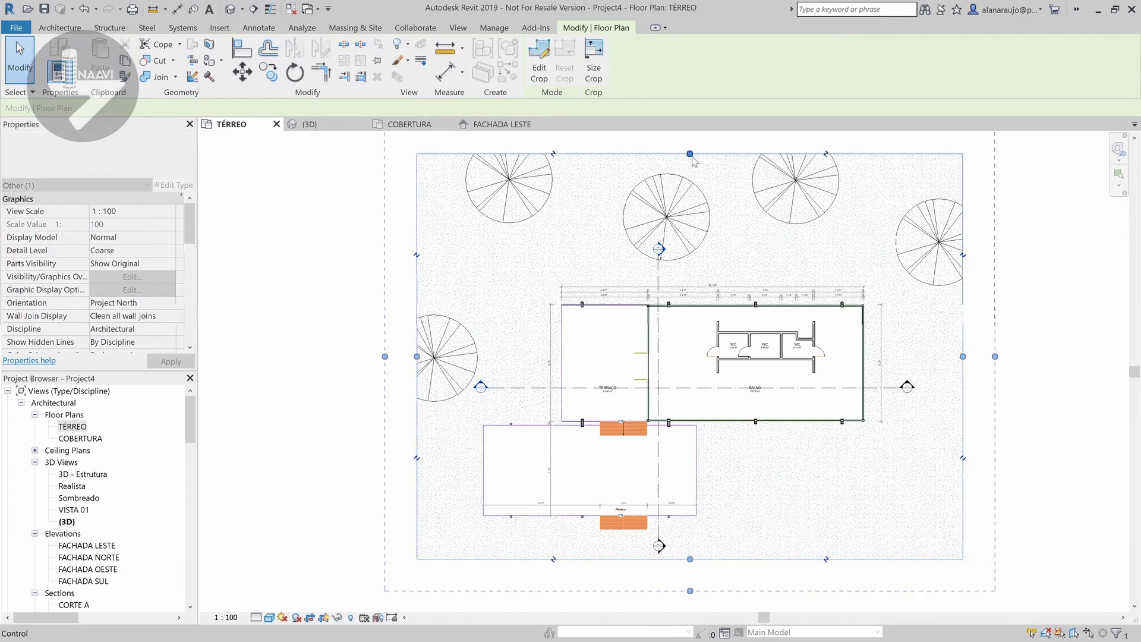
pyautogui.moveTo(690, 154); pyautogui.dragTo(691, 202)
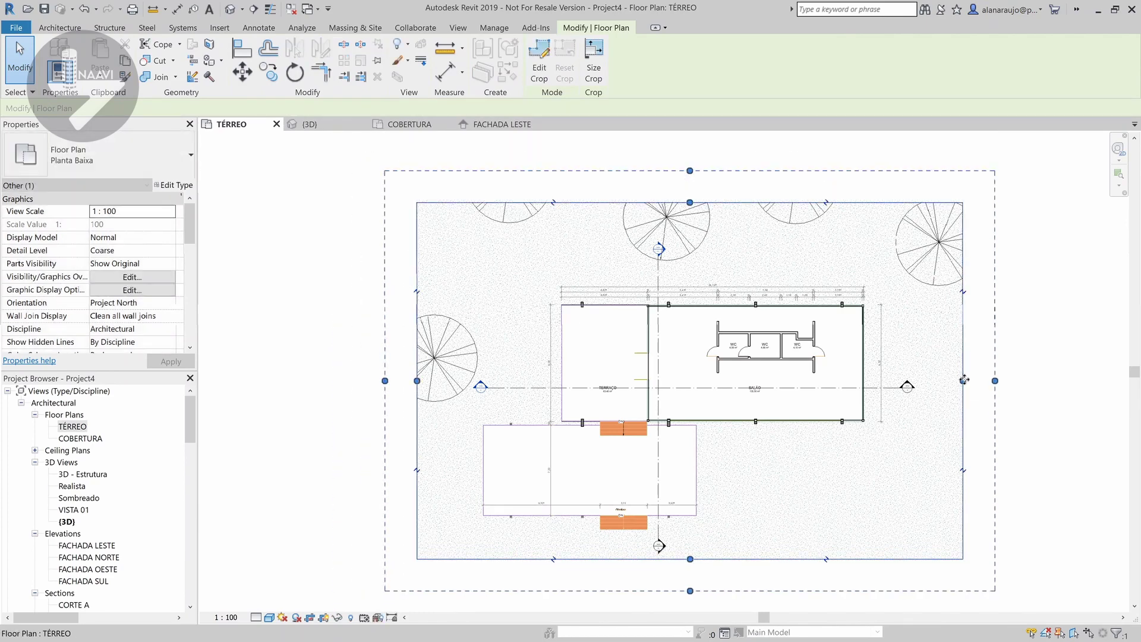
pyautogui.moveTo(963, 380); pyautogui.dragTo(935, 389)
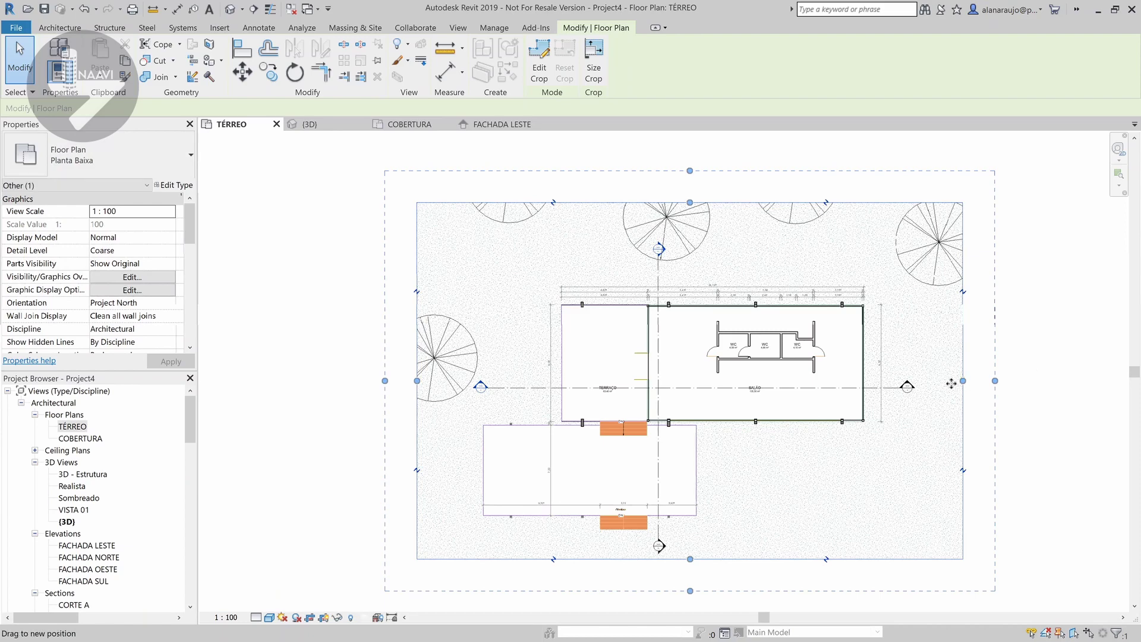
pyautogui.click(1059, 430)
pyautogui.press('z')
pyautogui.press('f')
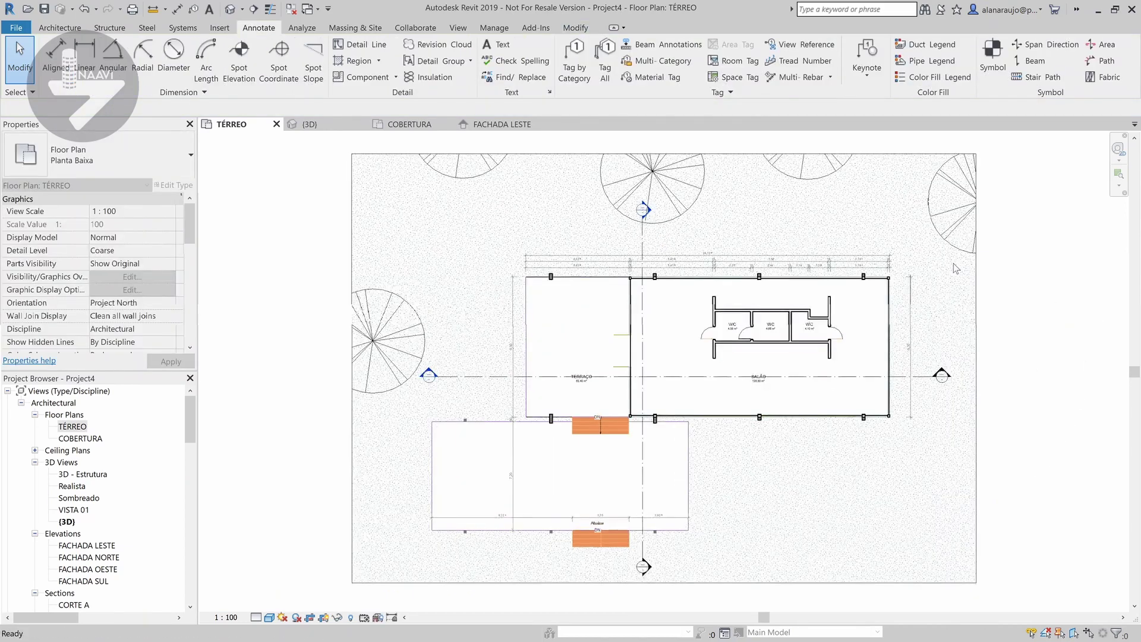
pyautogui.click(643, 238)
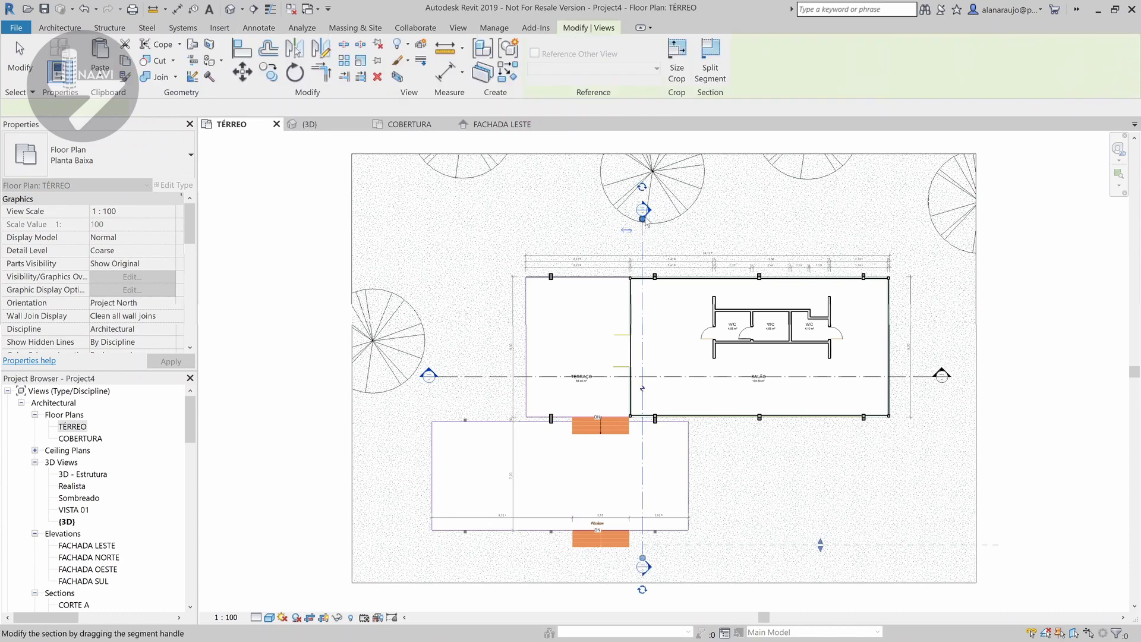
pyautogui.press('Escape')
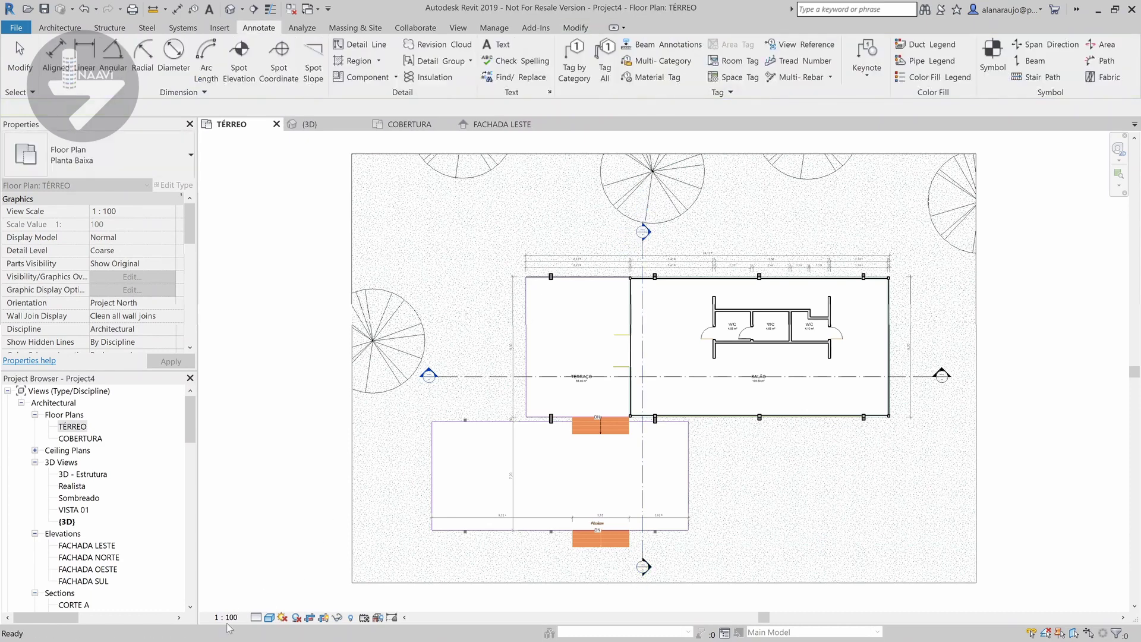
pyautogui.click(226, 617)
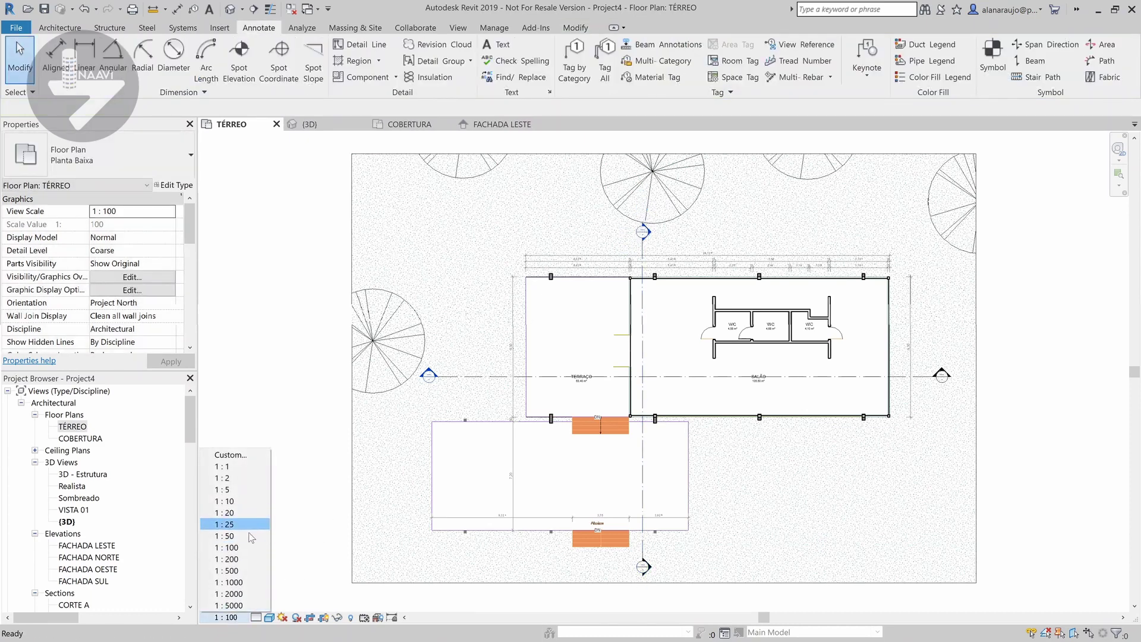
pyautogui.click(238, 547)
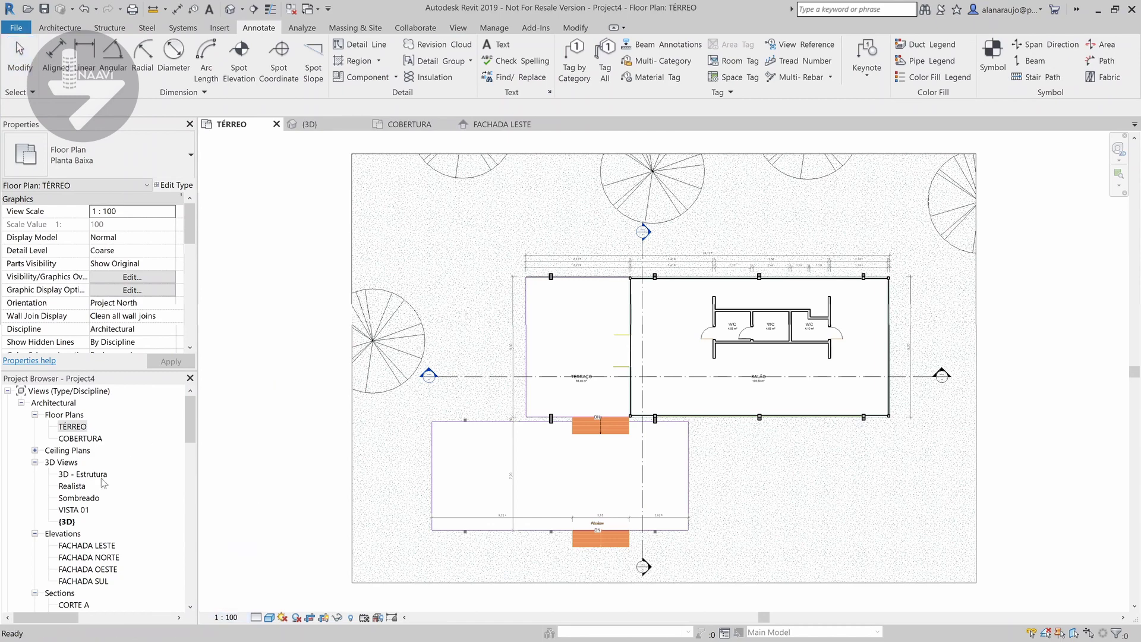
# - Open the FACHADA LESTE elevation and temporarily hide its trees
pyautogui.doubleClick(83, 545)
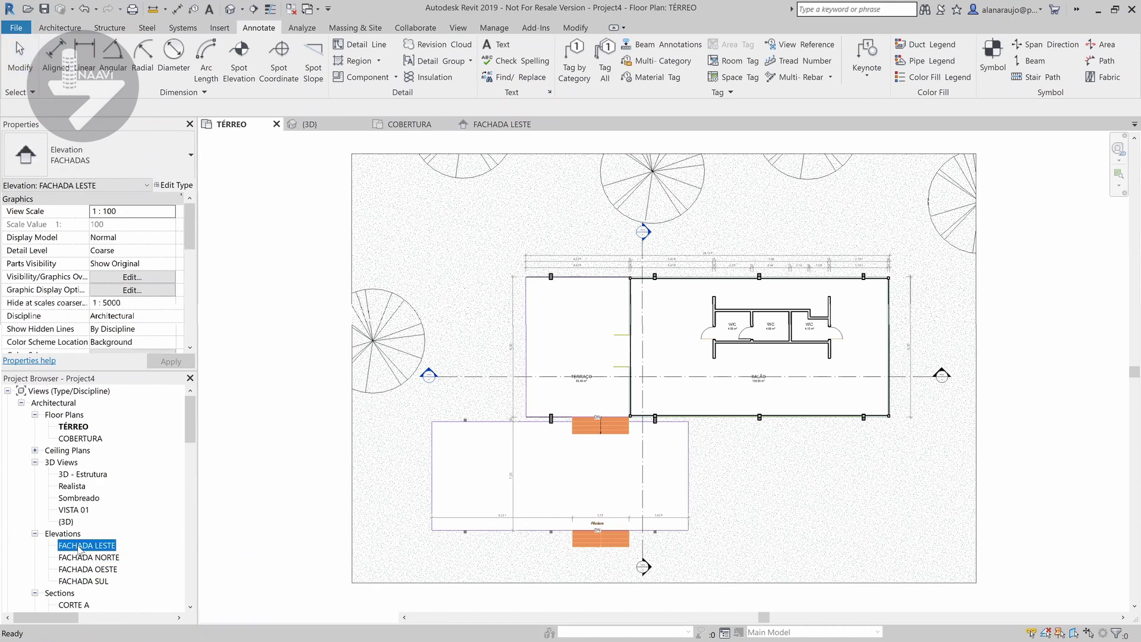
pyautogui.scroll(-3, 491, 381)
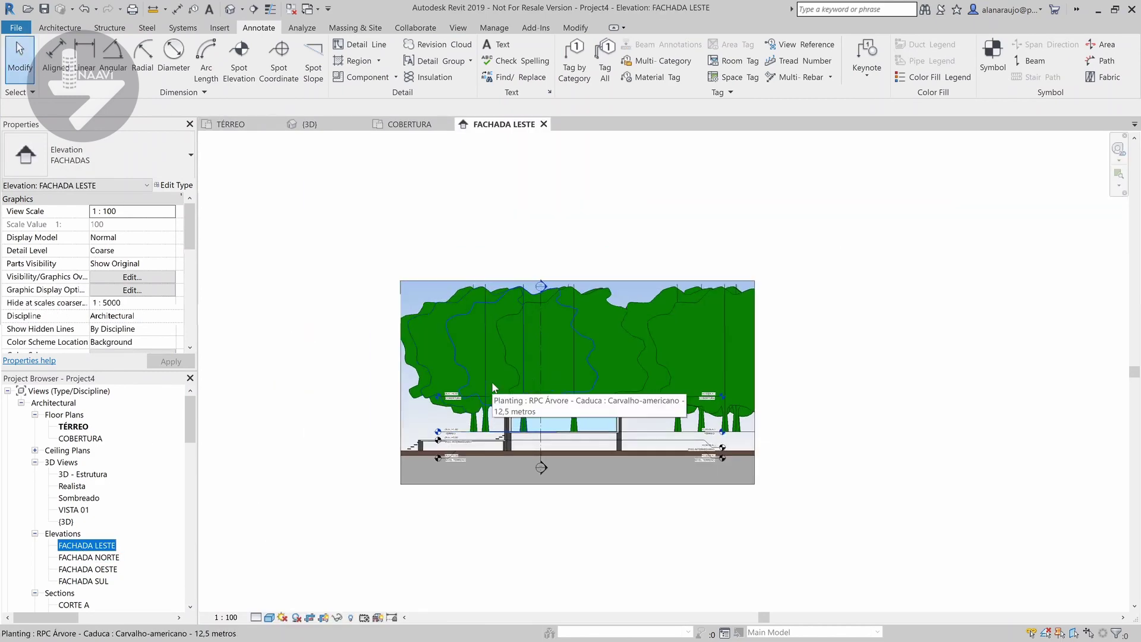
pyautogui.click(577, 326)
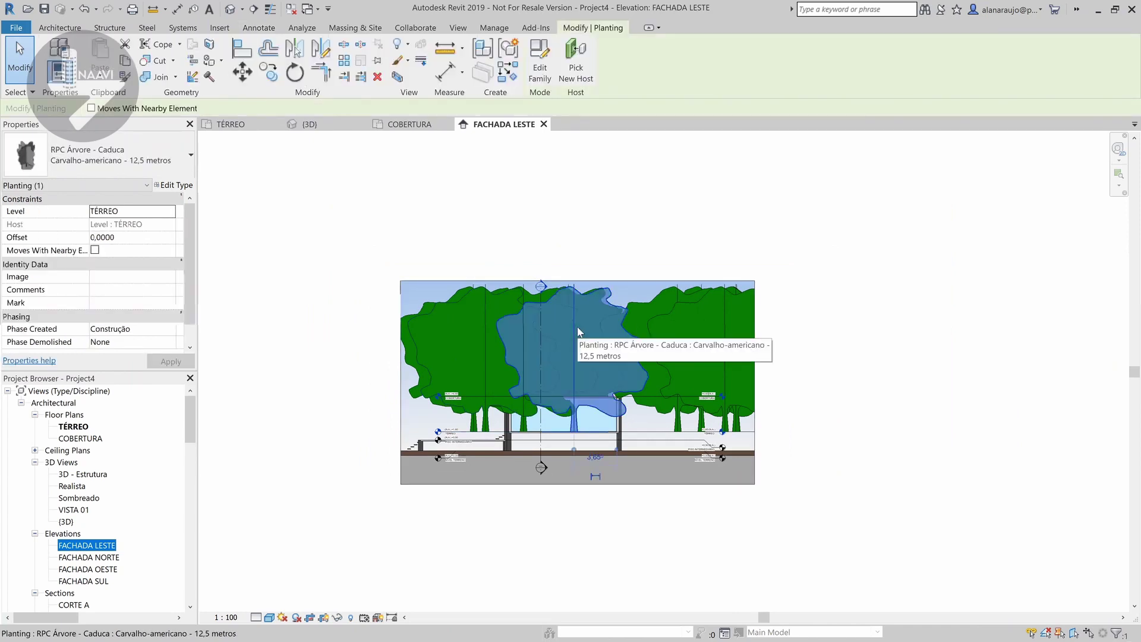
pyautogui.press('h')
pyautogui.press('c')
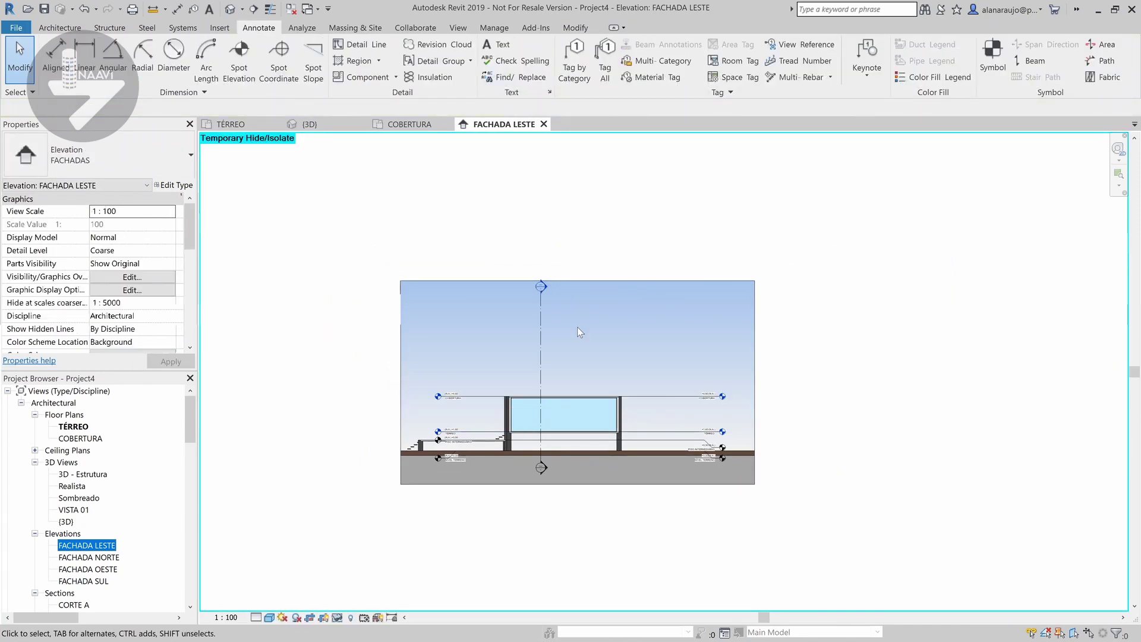
# - Try lowering the elevation's crop top, then undo it and restore the hidden trees
pyautogui.scroll(2, 442, 521)
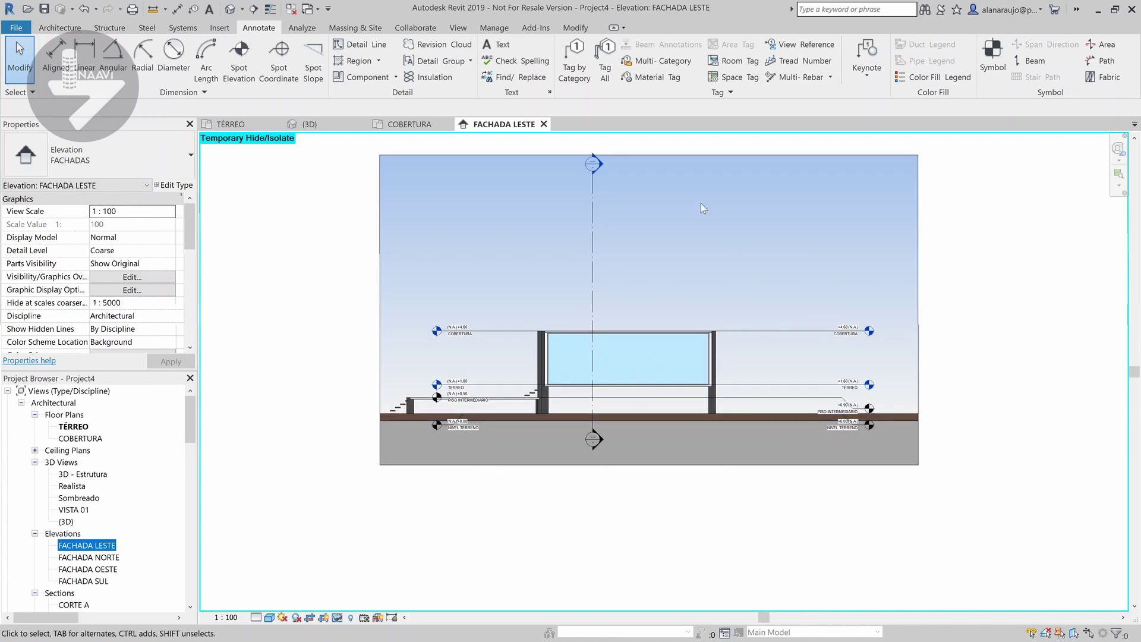
pyautogui.click(641, 156)
pyautogui.moveTo(642, 156); pyautogui.dragTo(653, 275)
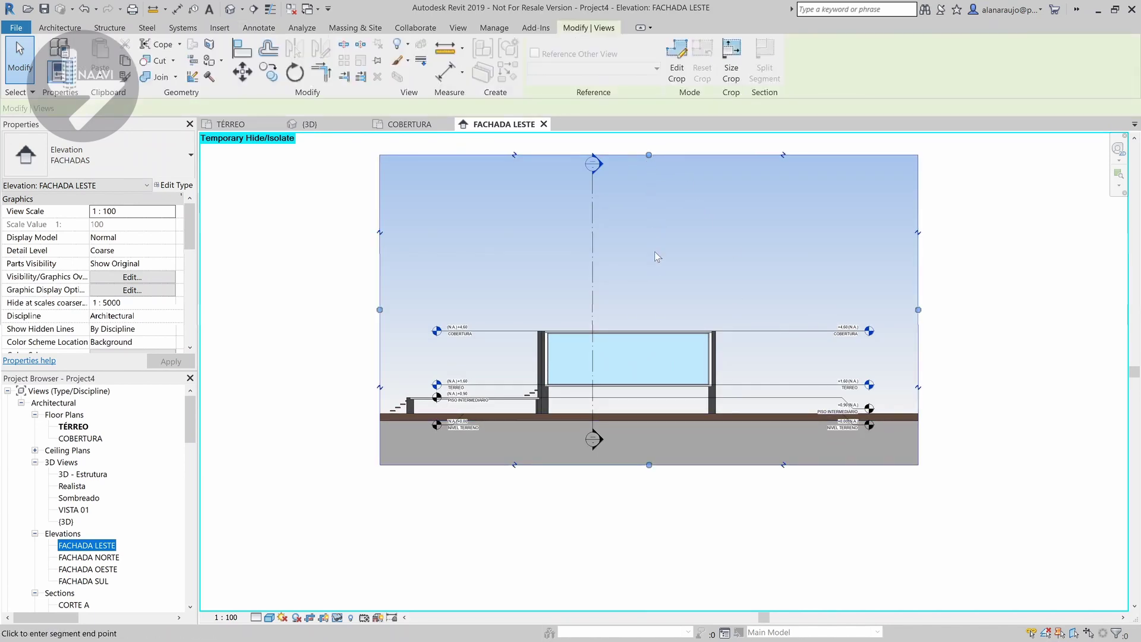
pyautogui.press('Escape')
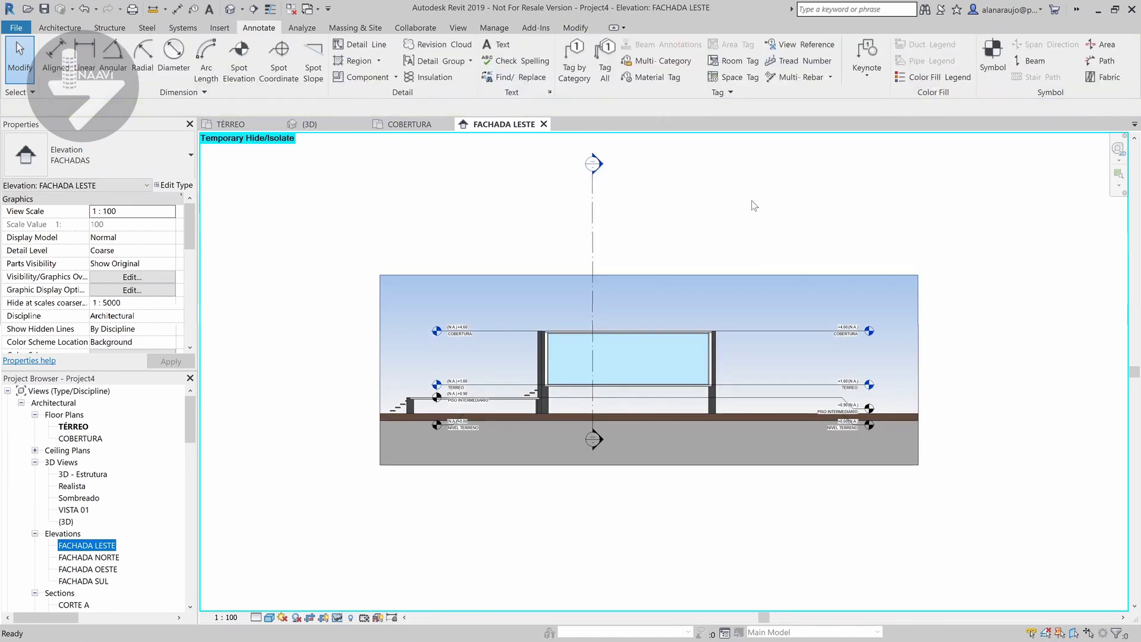
pyautogui.hotkey('ctrl', 'z')
pyautogui.press('h')
pyautogui.press('r')
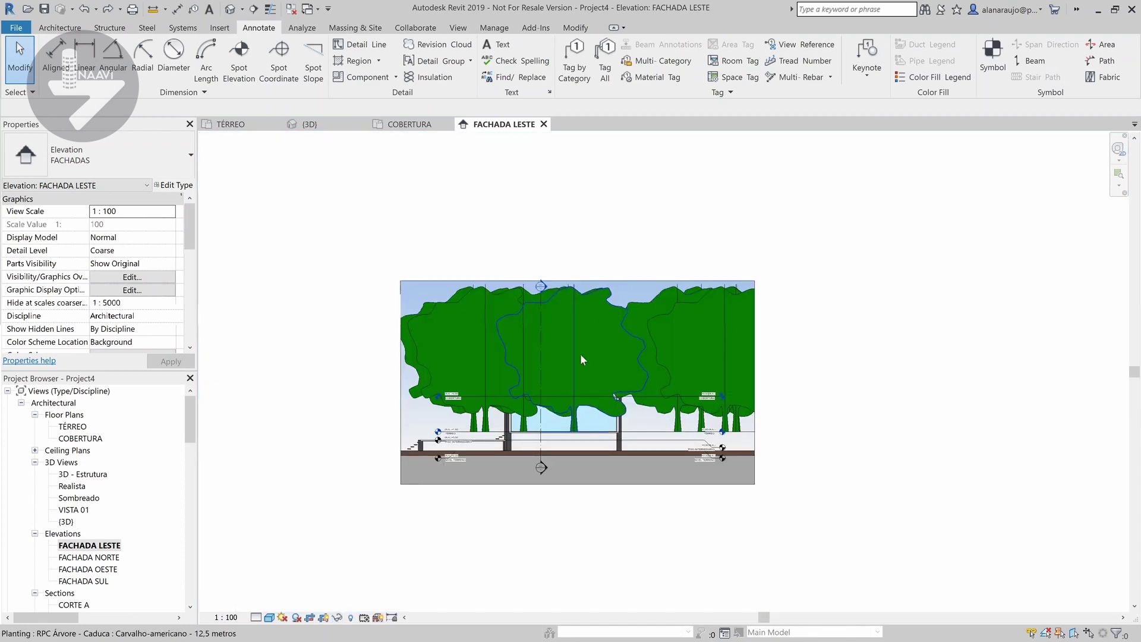
# - Inspect the trees in front of the building and set the elevation's visual style to Shaded
pyautogui.click(580, 360)
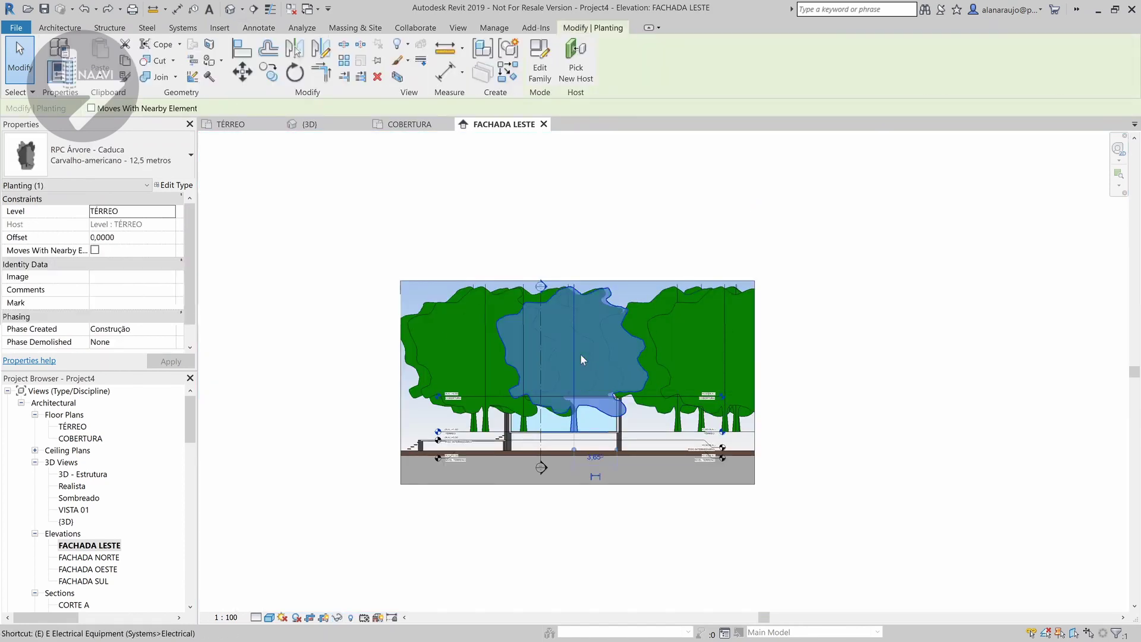
pyautogui.press('Escape')
pyautogui.scroll(3, 544, 390)
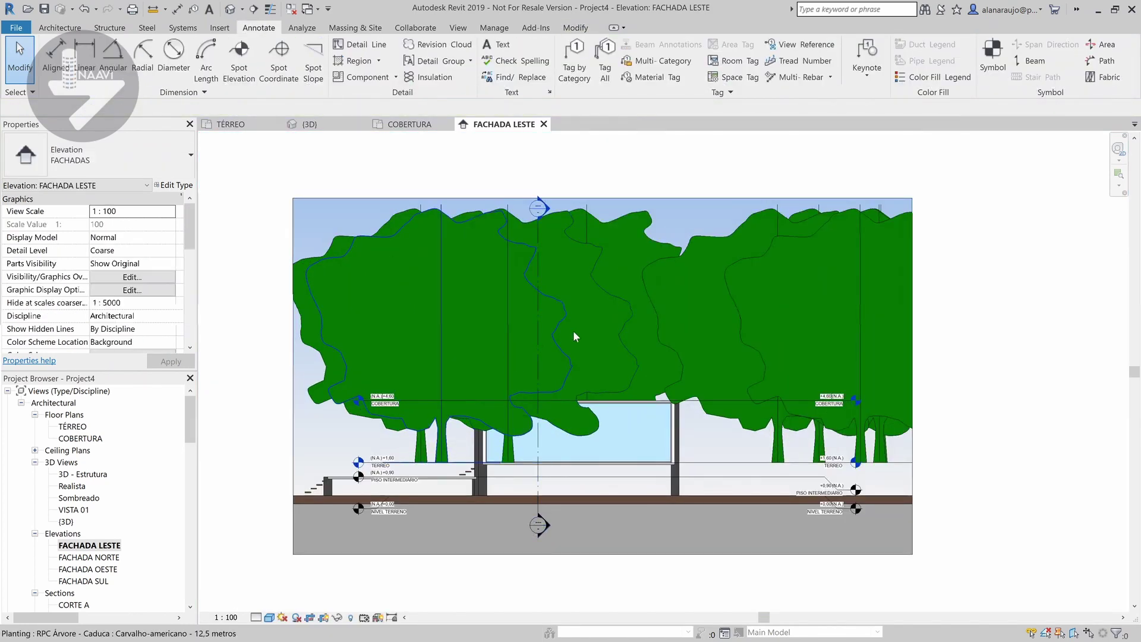
pyautogui.click(600, 331)
pyautogui.press('Escape')
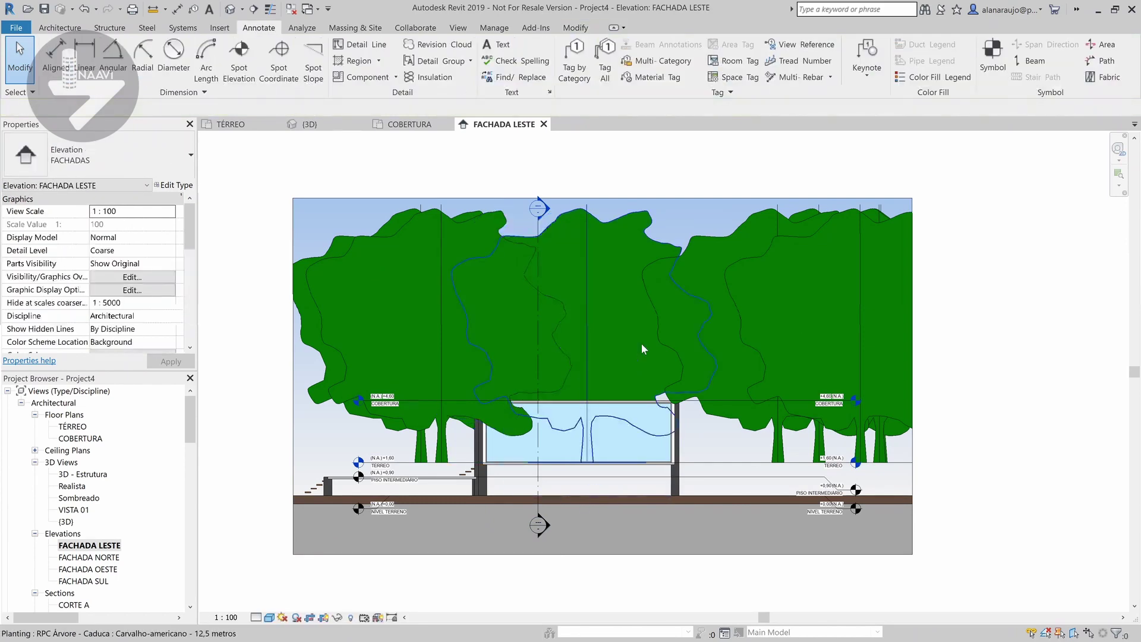
pyautogui.click(501, 343)
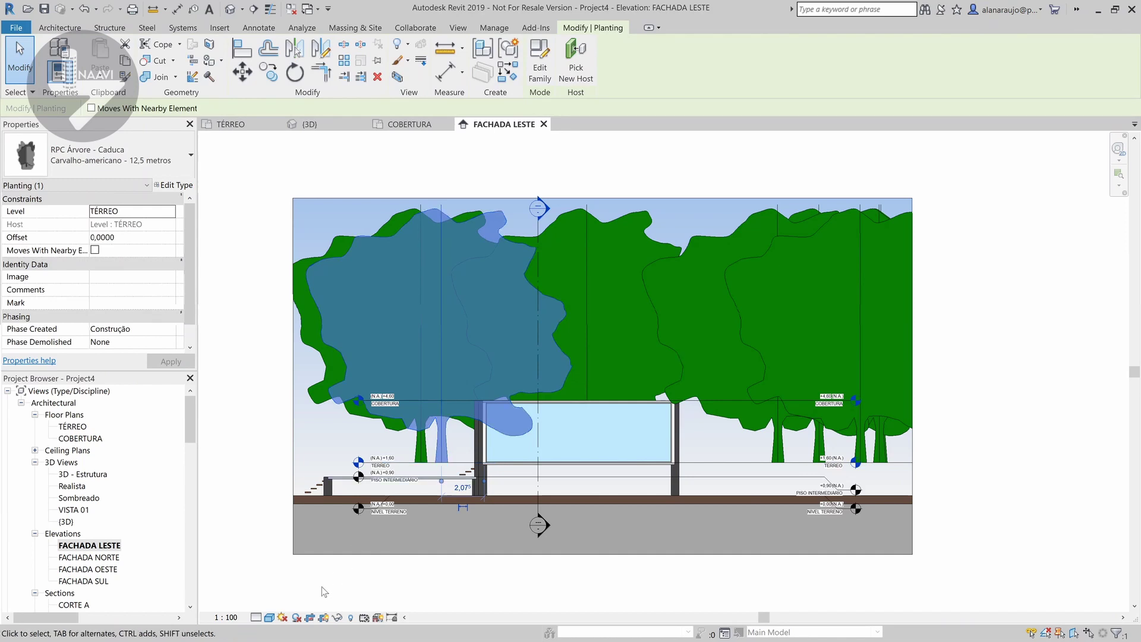
pyautogui.click(269, 617)
pyautogui.click(297, 568)
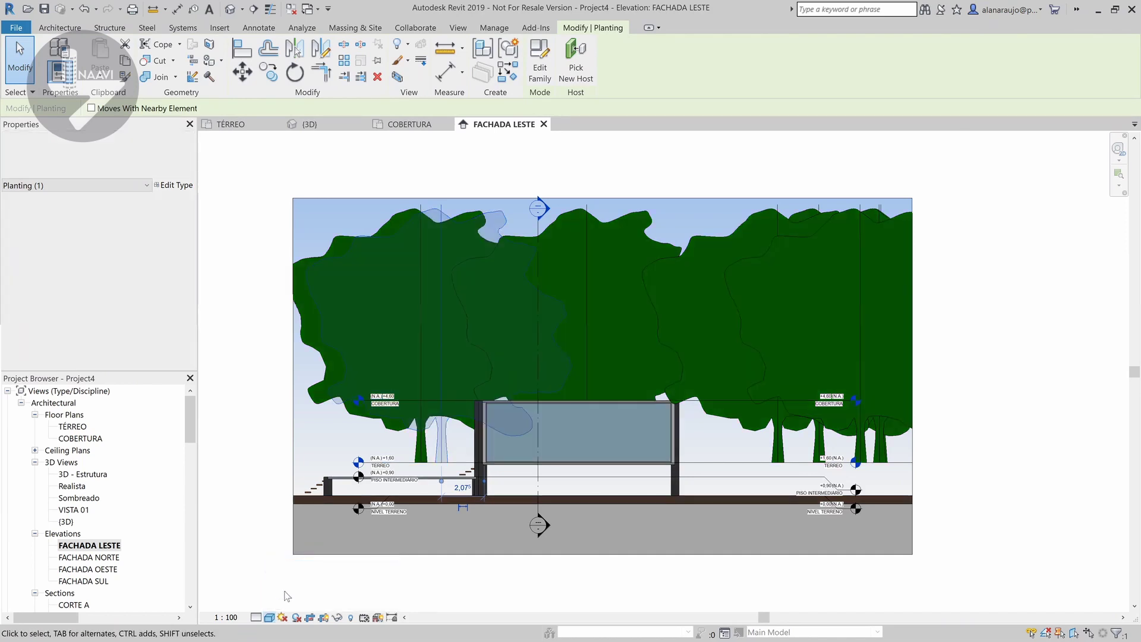
pyautogui.click(269, 617)
pyautogui.click(331, 261)
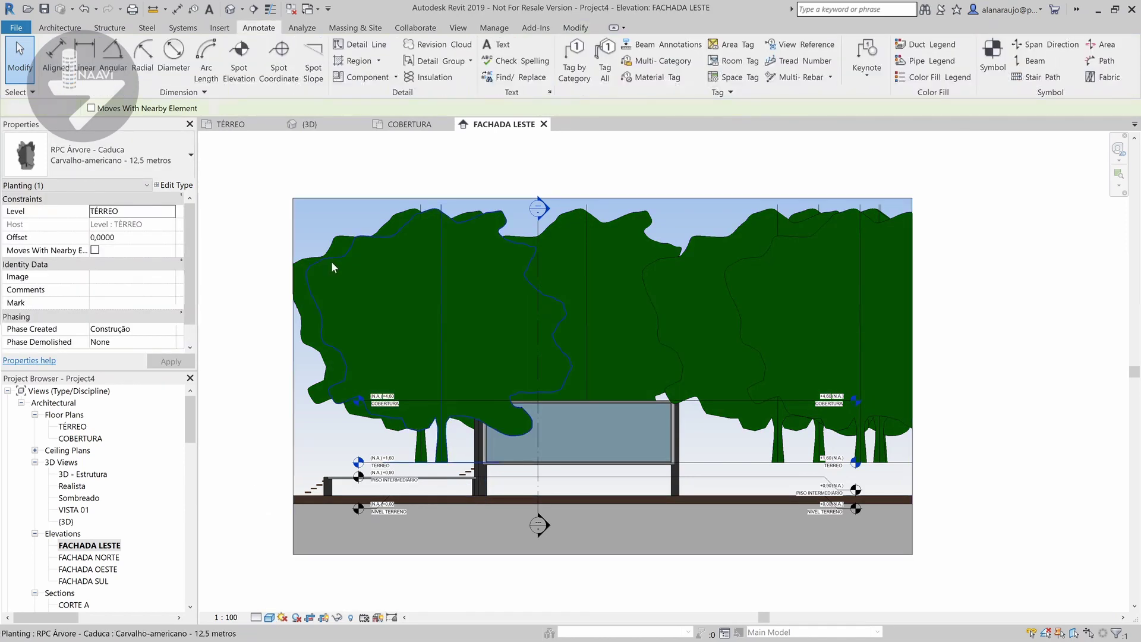
pyautogui.press('Escape')
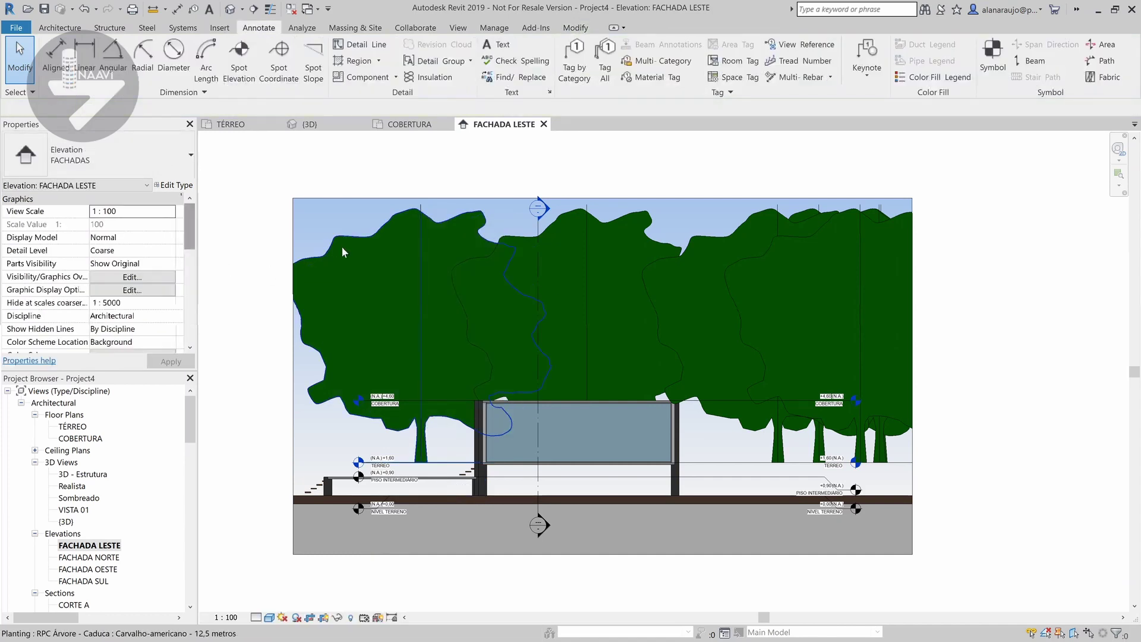
# - Delete the leftmost tree as a test, then restore it with undo
pyautogui.click(341, 246)
pyautogui.press('Delete')
pyautogui.hotkey('ctrl', 'z')
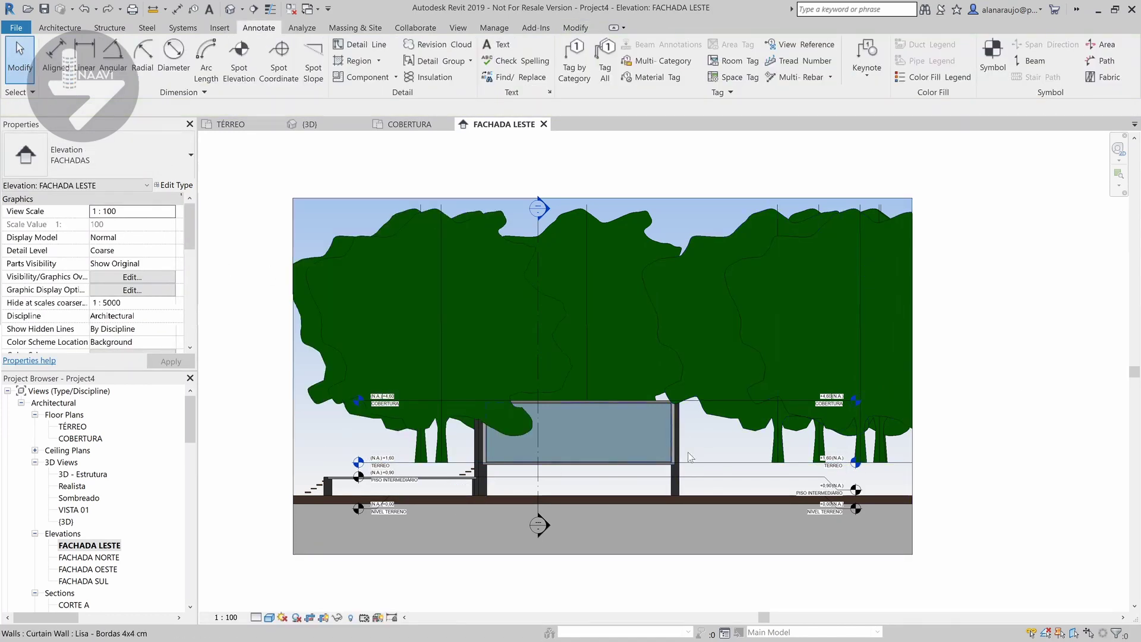
pyautogui.scroll(1, 690, 452)
pyautogui.scroll(-2, 766, 257)
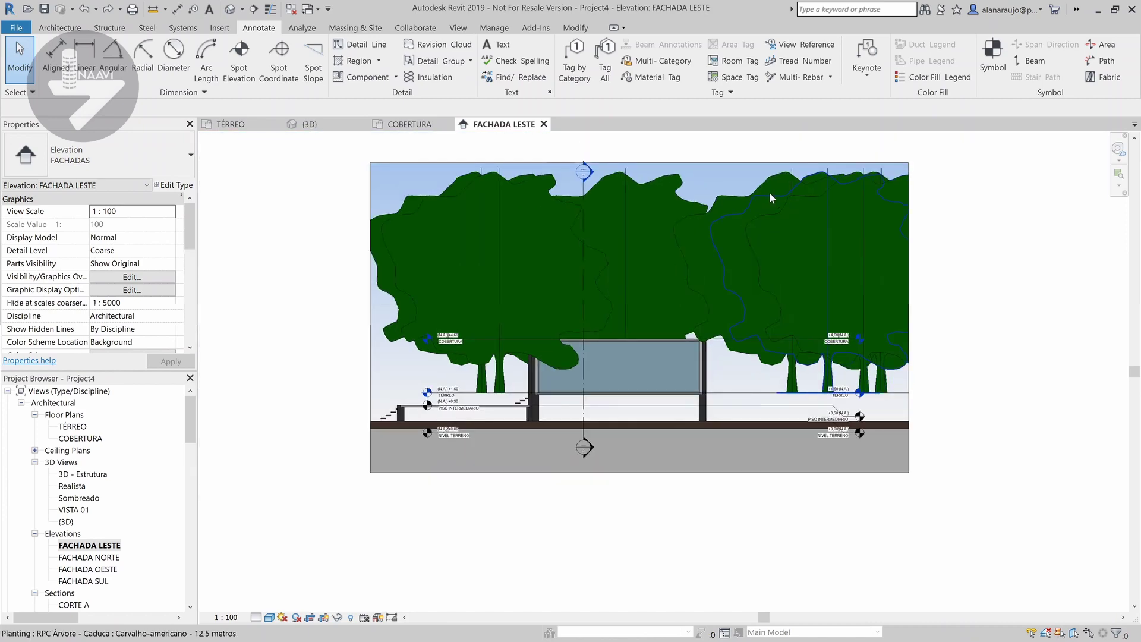
# - Select all 17 trees and override their surface transparency to 81 in this view
pyautogui.click(841, 176)
pyautogui.press('s')
pyautogui.press('a')
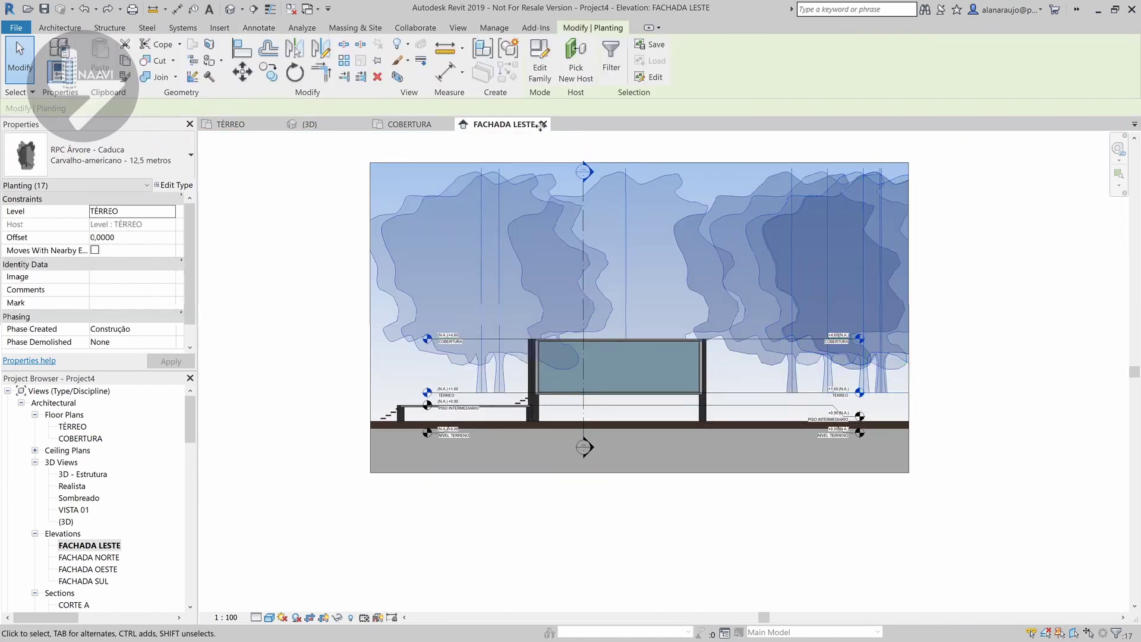
pyautogui.click(406, 60)
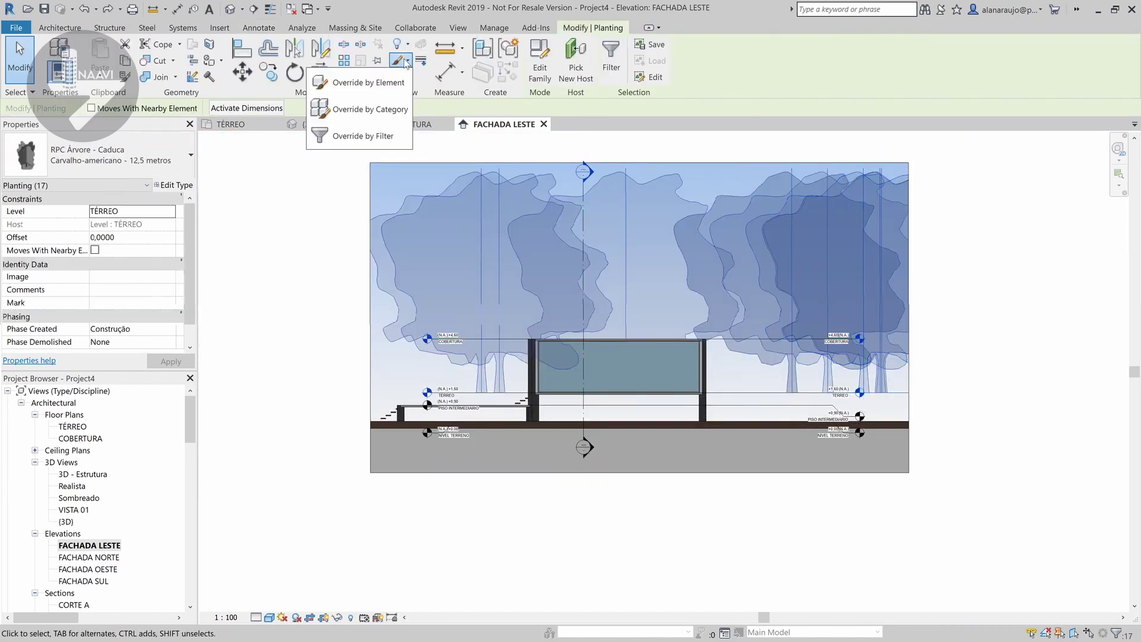
pyautogui.click(366, 86)
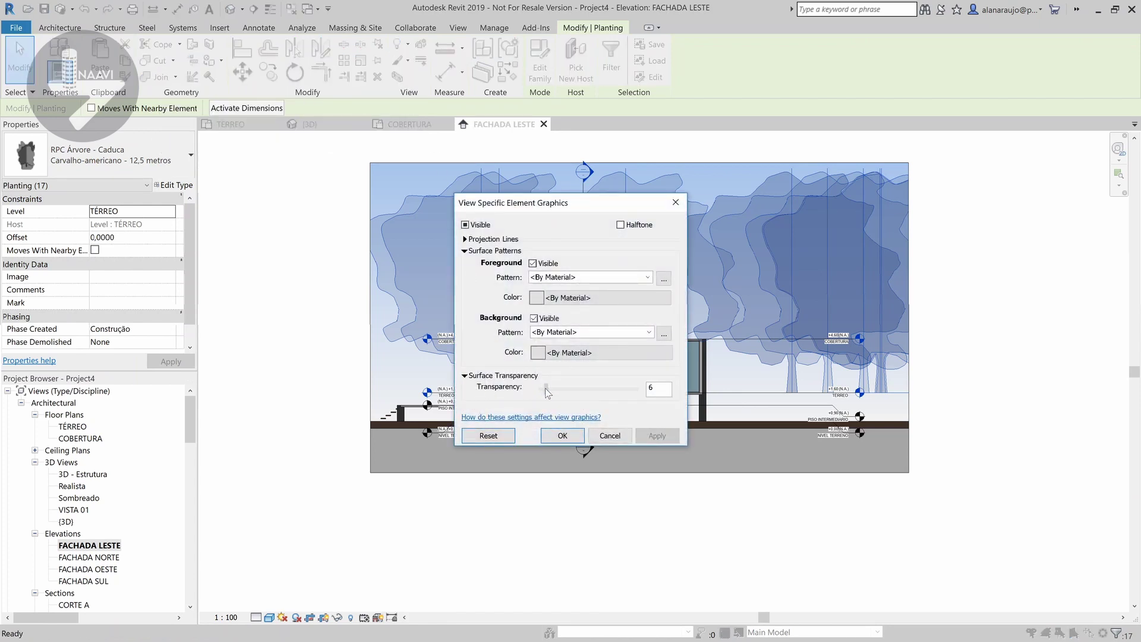
pyautogui.click(653, 437)
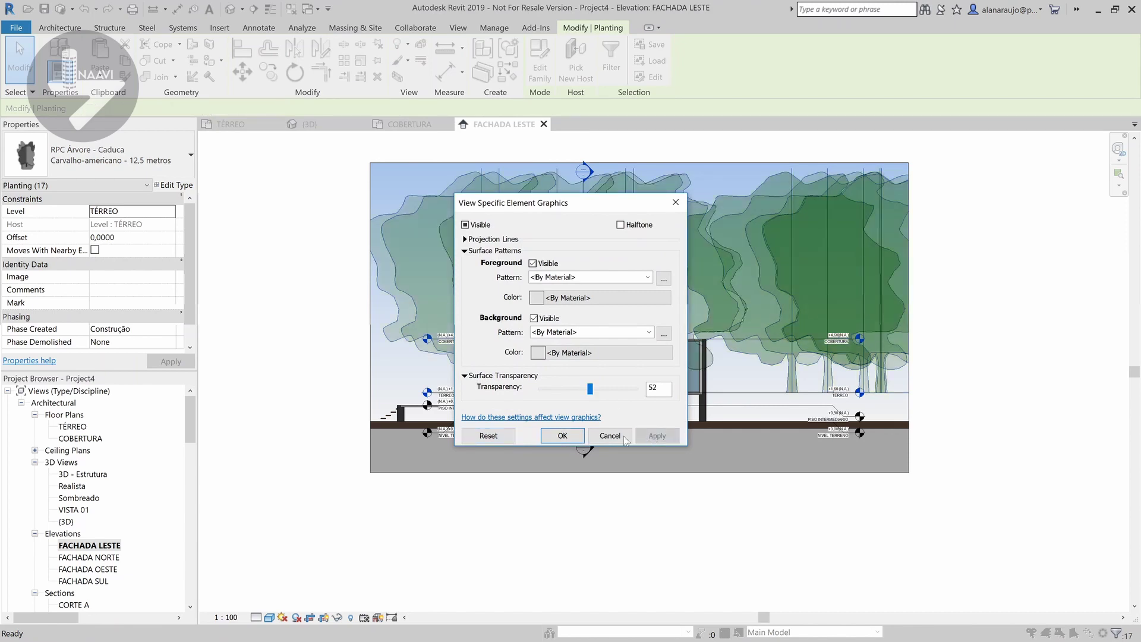
pyautogui.moveTo(535, 203); pyautogui.dragTo(231, 193)
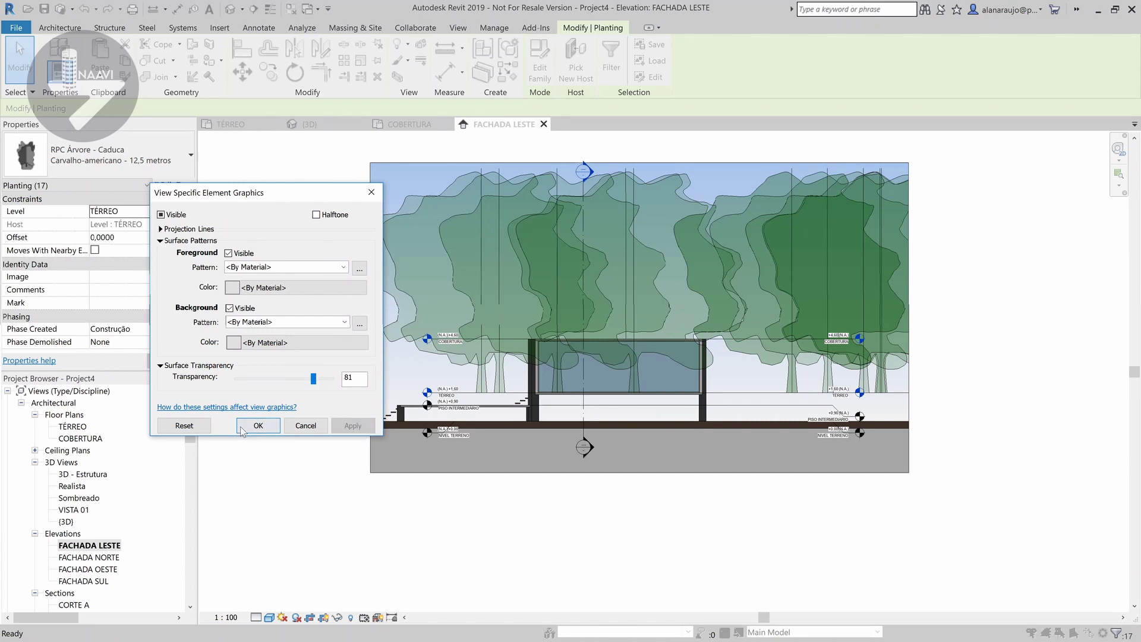
pyautogui.click(258, 426)
pyautogui.click(700, 539)
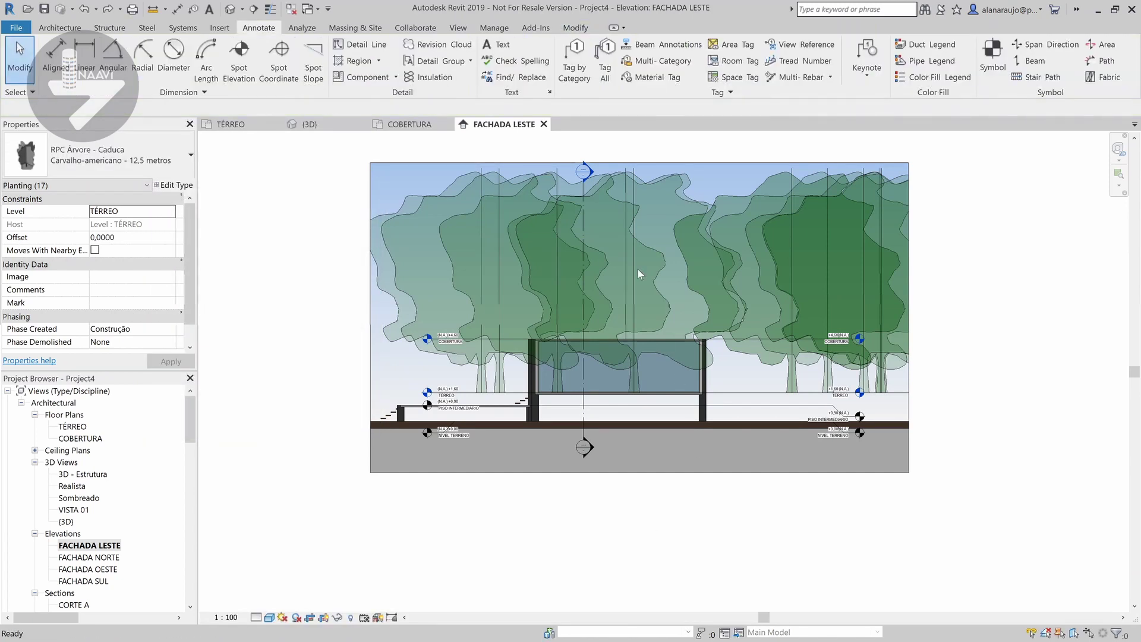
pyautogui.click(637, 241)
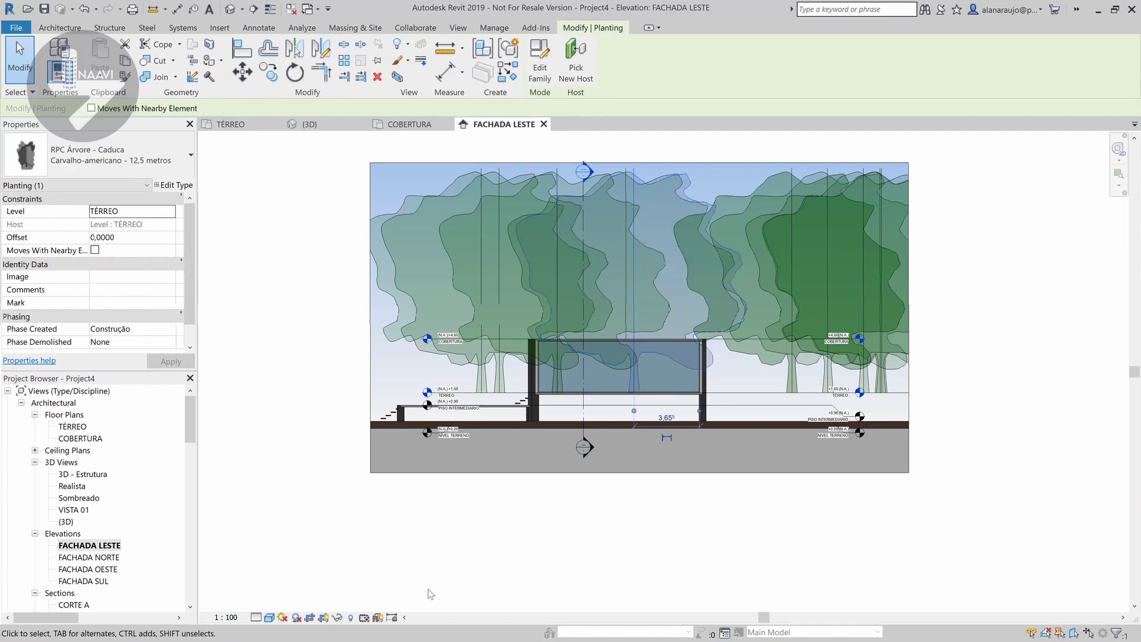
# - Switch from the Farnsworth House image search in Chrome back to the Revit window
pyautogui.hotkey('alt', 'Tab')
pyautogui.hotkey('alt', 'Tab')
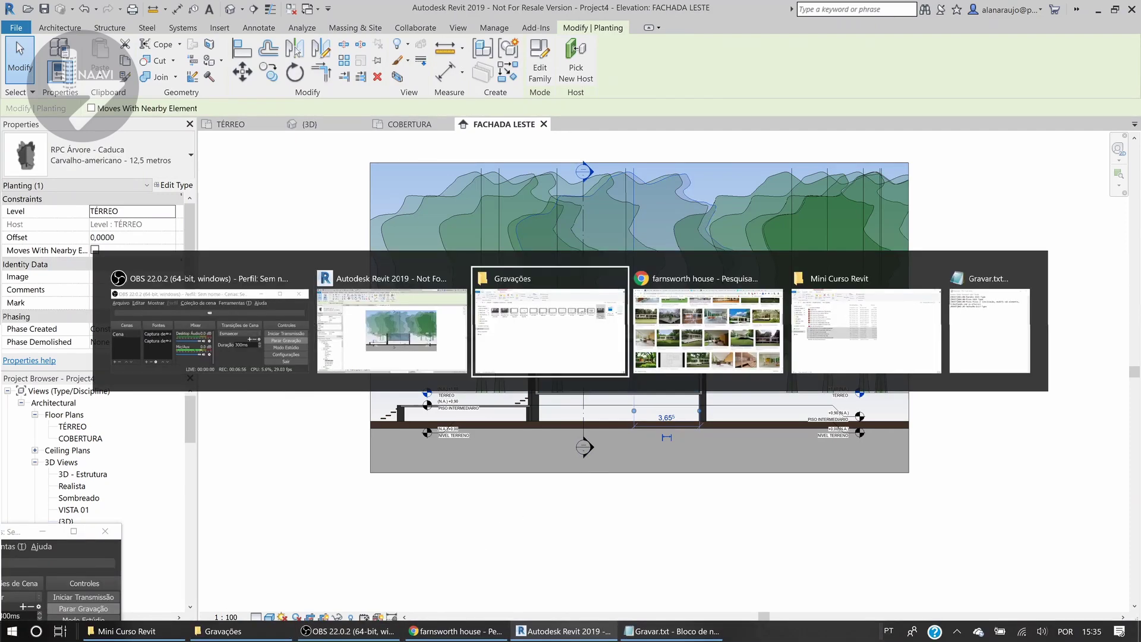
pyautogui.hotkey('alt', 'Tab')
pyautogui.moveTo(1021, 372)
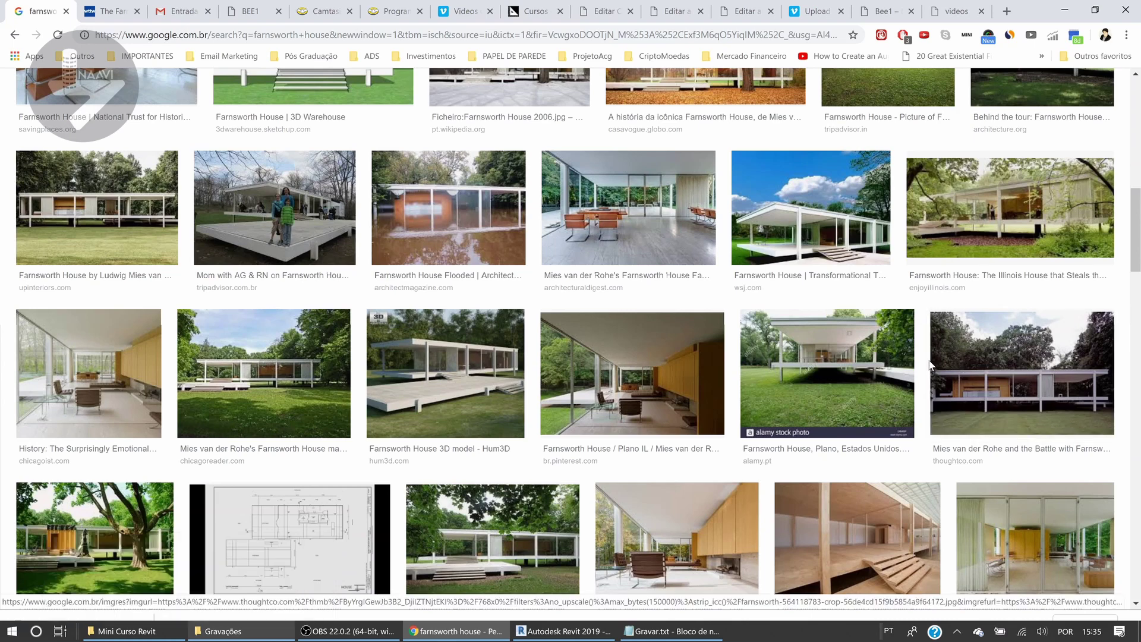
pyautogui.click(348, 631)
pyautogui.hotkey('alt', 'Tab')
pyautogui.hotkey('alt', 'Tab')
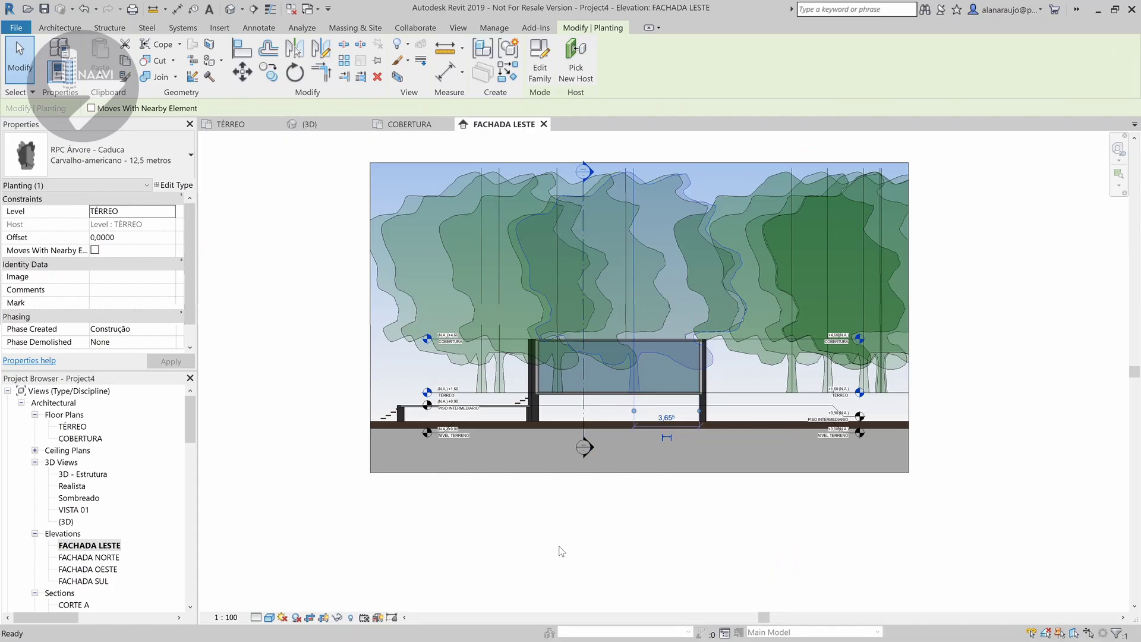
# - Open the CORTE A section view from the Project Browser
pyautogui.click(670, 508)
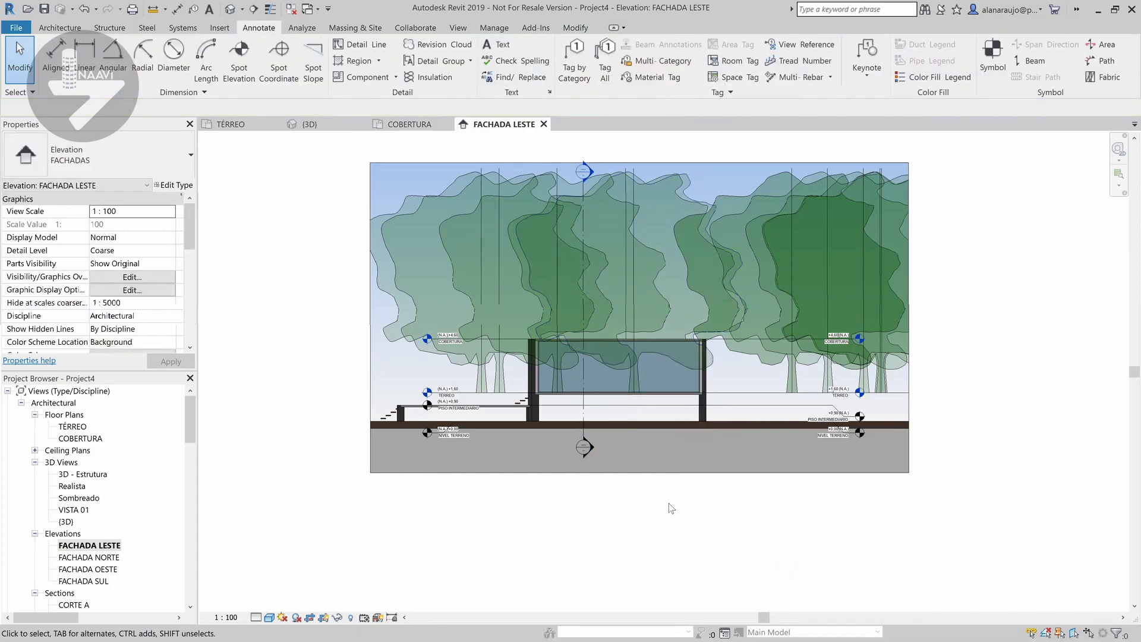
pyautogui.scroll(-3, 83, 534)
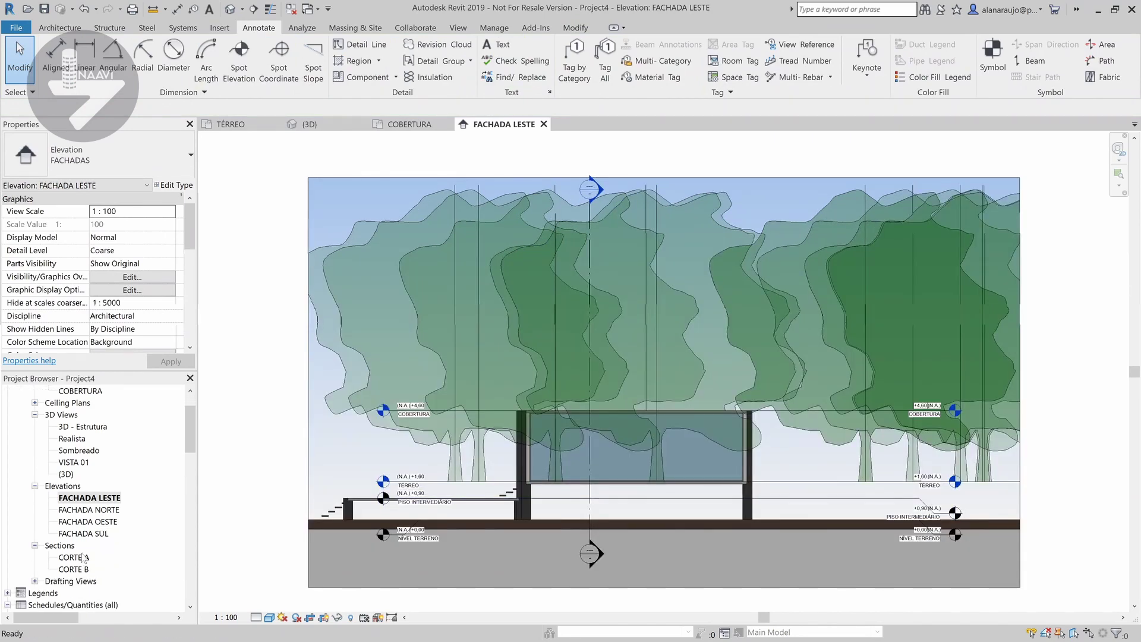
pyautogui.click(81, 555)
pyautogui.doubleClick(82, 555)
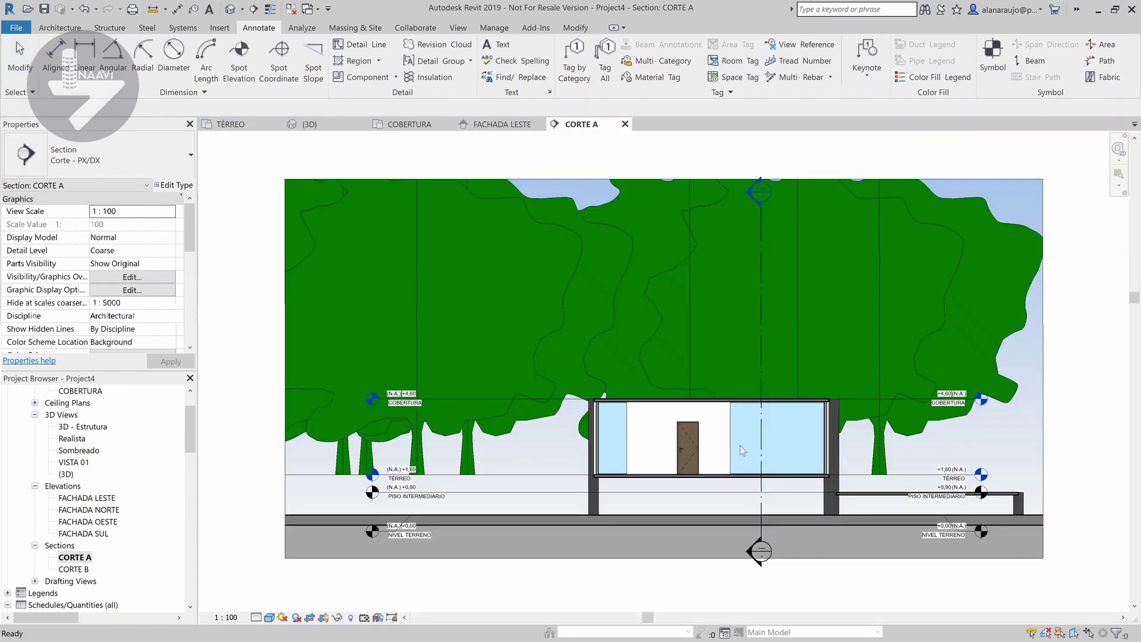
# - Override CORTE A's trees to 84 surface transparency so the house shows through
pyautogui.click(631, 324)
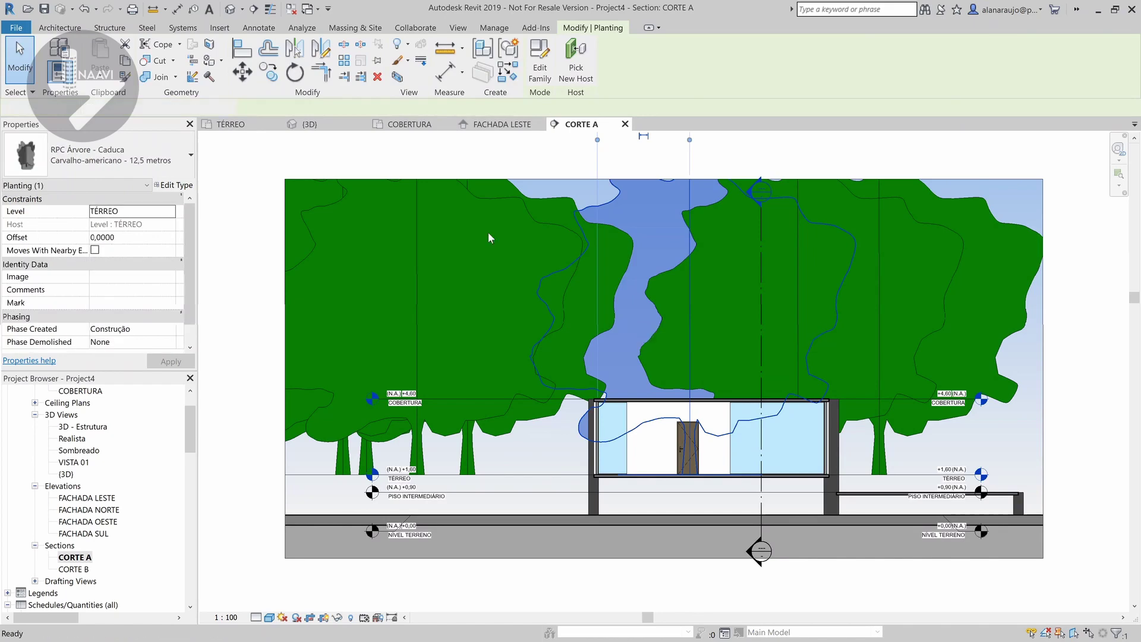
pyautogui.click(408, 60)
pyautogui.click(385, 79)
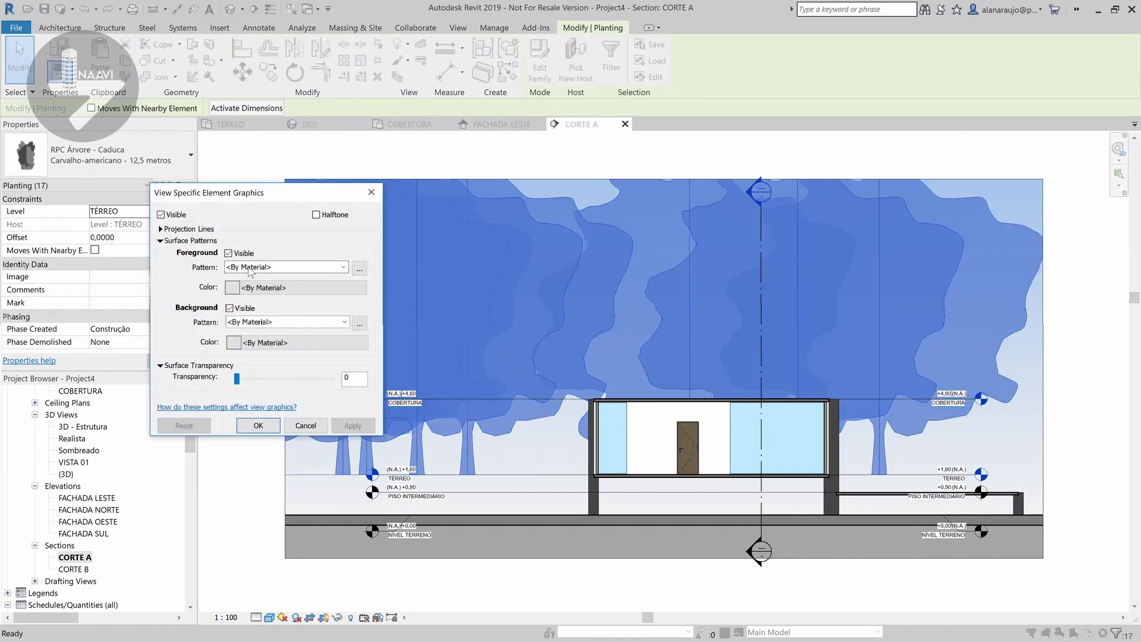
pyautogui.moveTo(237, 378); pyautogui.dragTo(246, 379)
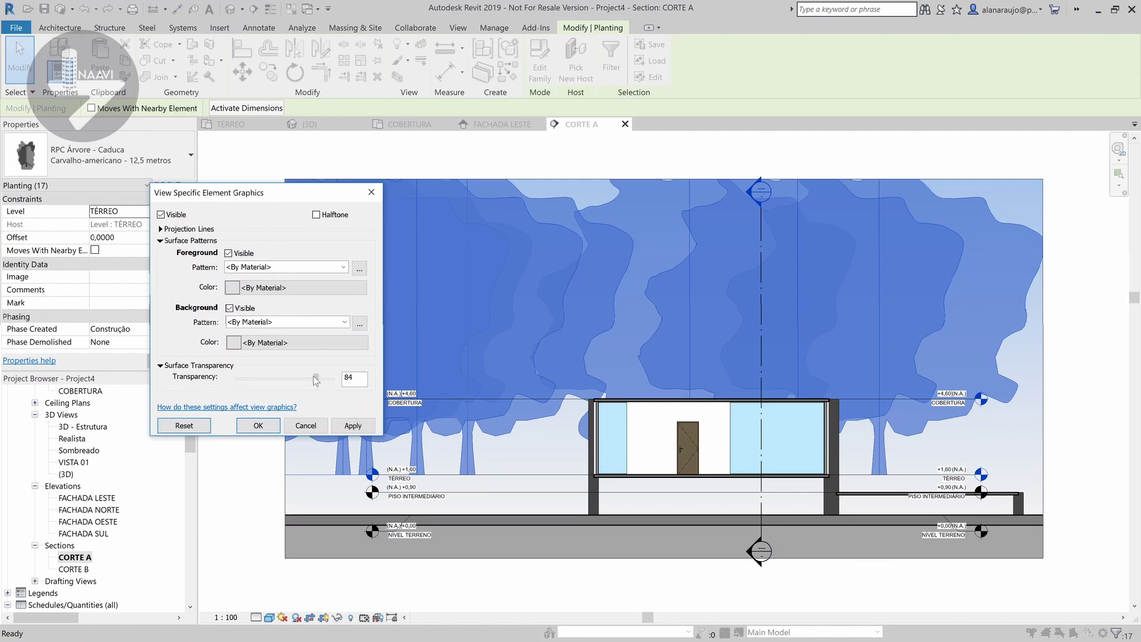
pyautogui.click(258, 425)
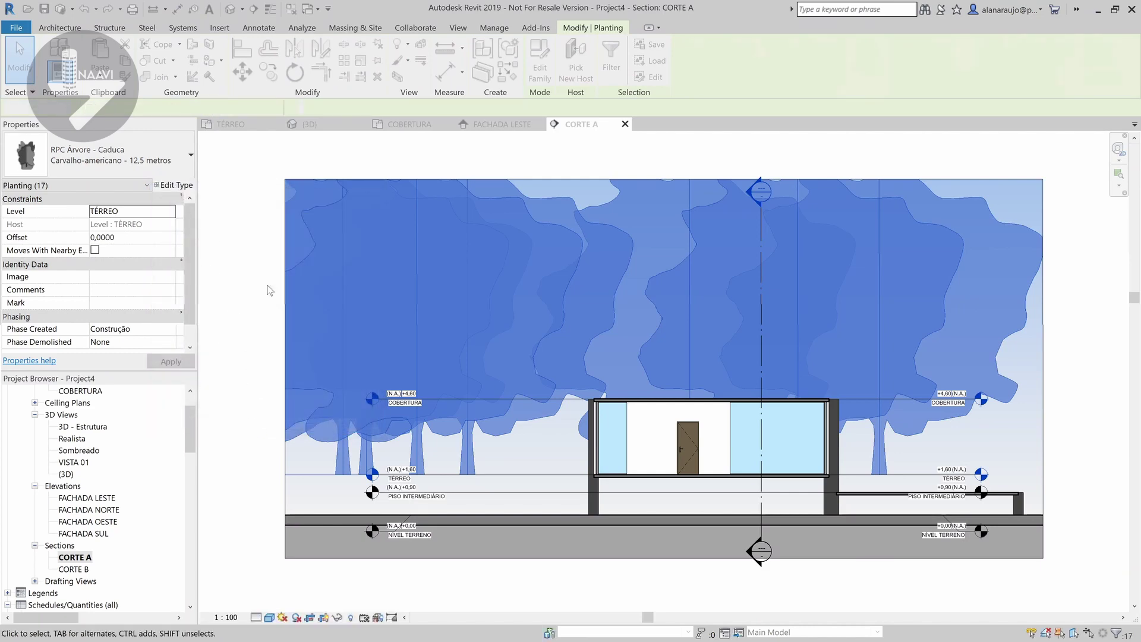
pyautogui.press('Escape')
# - Trim CORTE A's crop region from the left and split the section line to lower its head
pyautogui.click(286, 370)
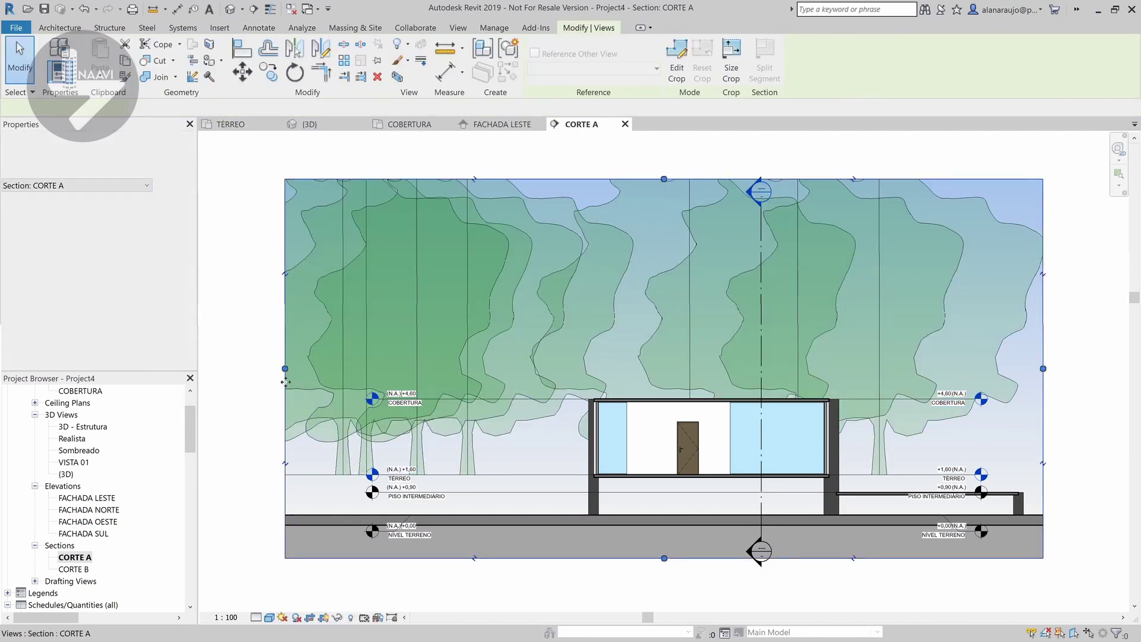
pyautogui.moveTo(285, 369); pyautogui.dragTo(479, 368)
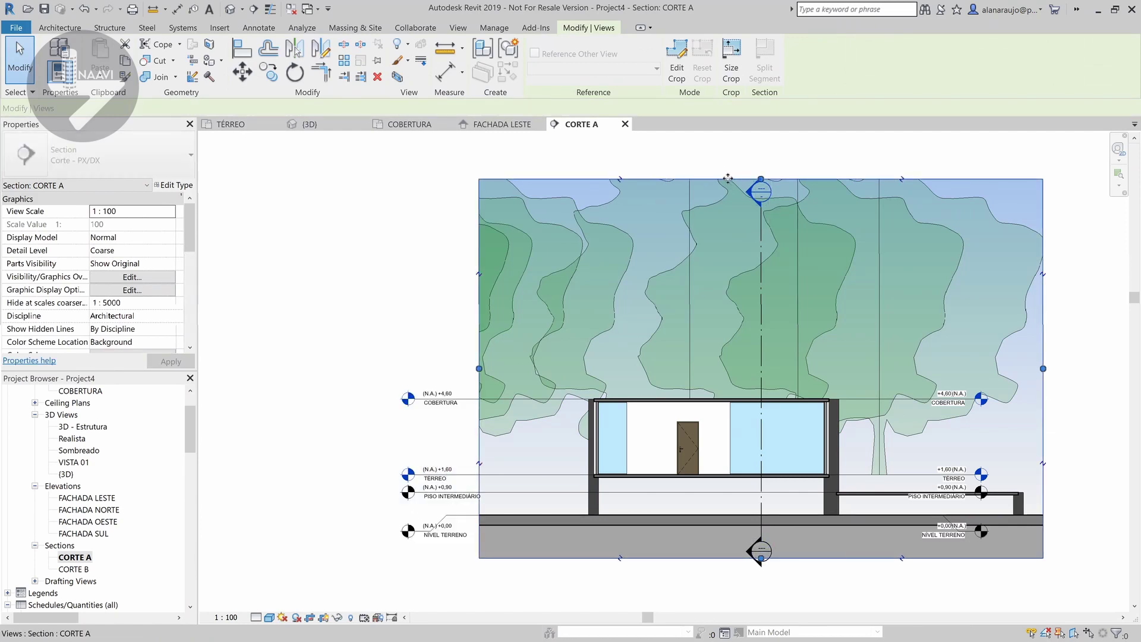
pyautogui.click(760, 308)
pyautogui.click(710, 67)
pyautogui.click(761, 309)
pyautogui.click(762, 357)
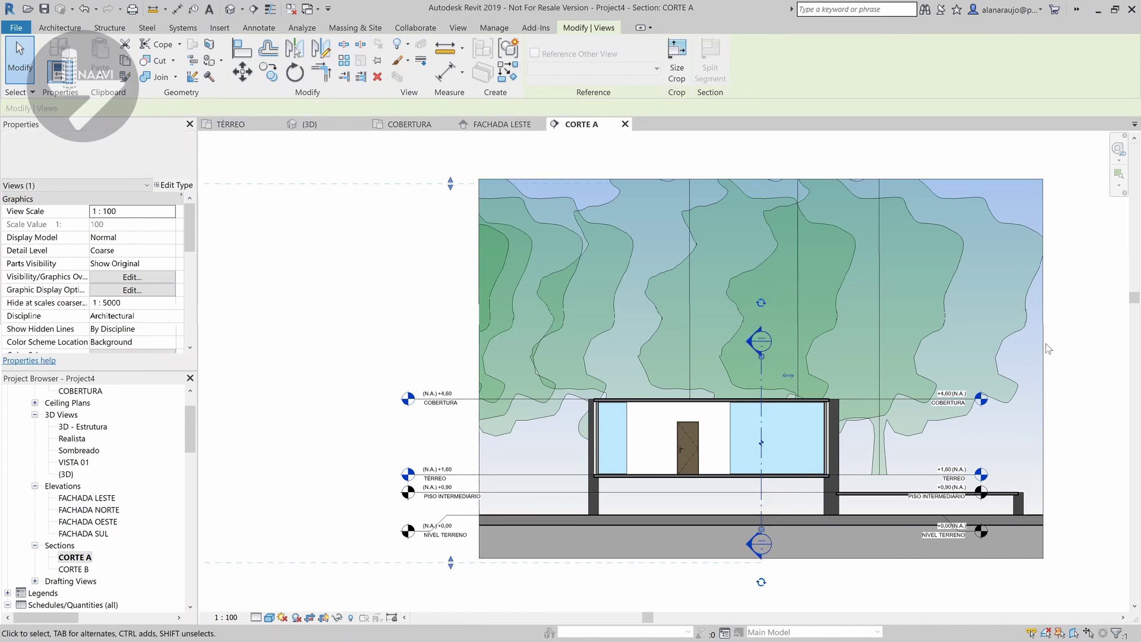
pyautogui.click(1042, 374)
pyautogui.click(1040, 587)
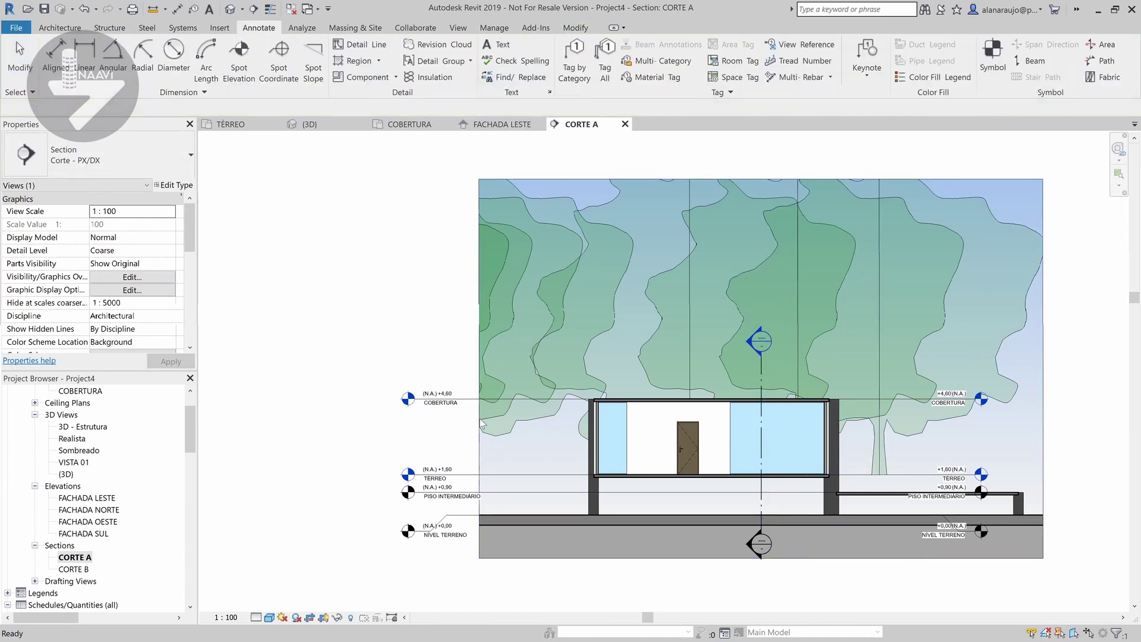
# - Drag the left level heads inward, closer to the building
pyautogui.click(542, 419)
pyautogui.scroll(3, 562, 479)
pyautogui.click(562, 479)
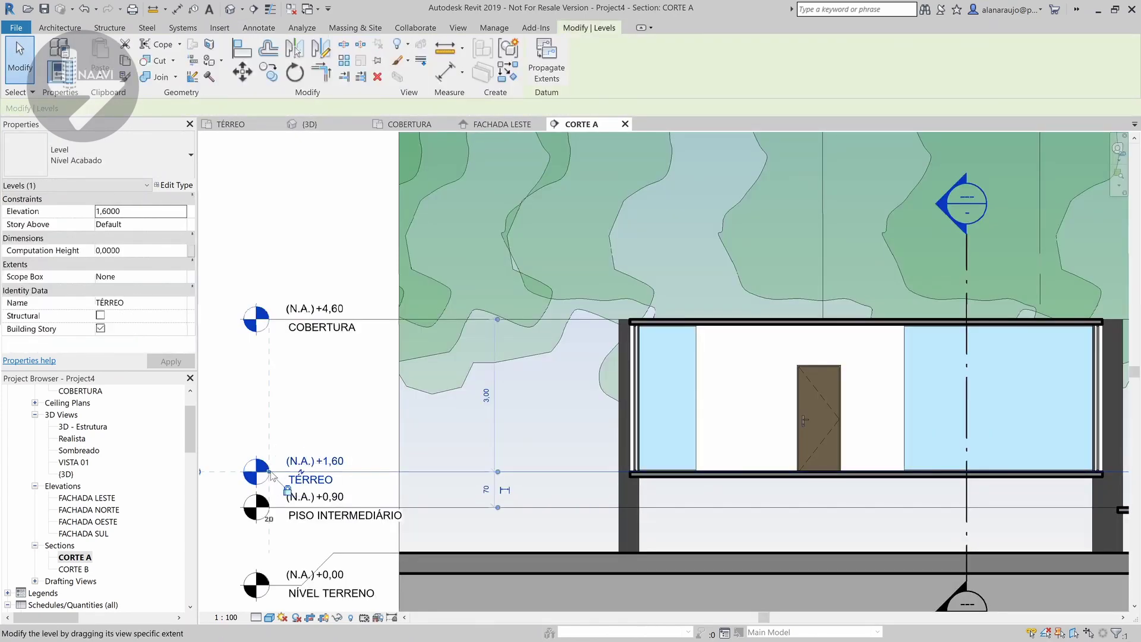
pyautogui.moveTo(271, 475); pyautogui.dragTo(445, 471)
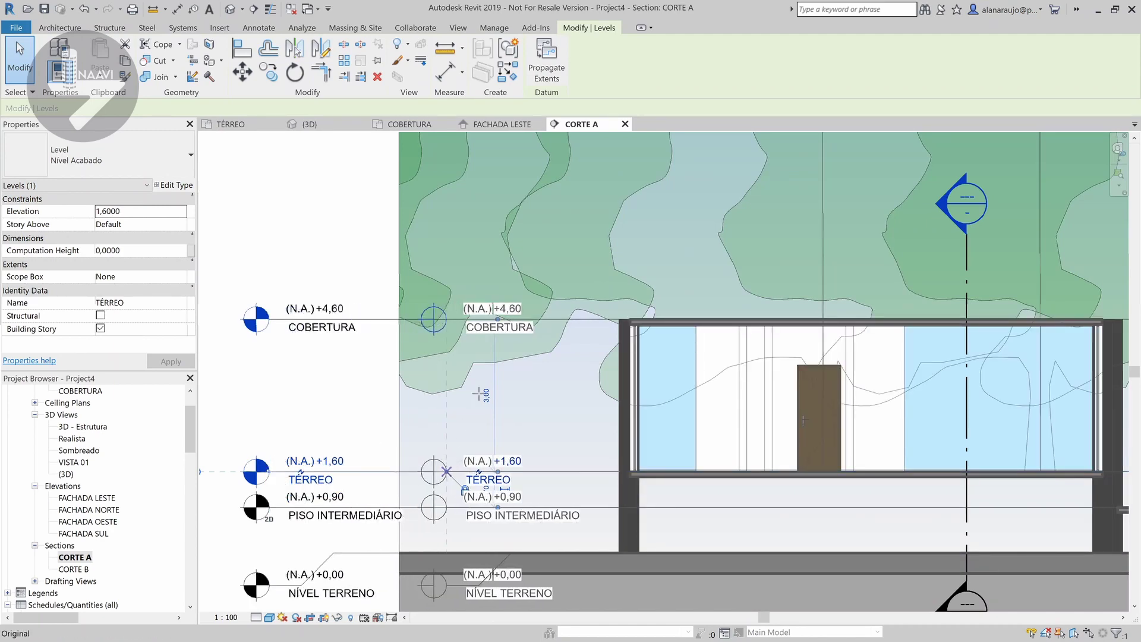
pyautogui.scroll(-3, 479, 394)
pyautogui.moveTo(915, 392); pyautogui.dragTo(656, 393, button='middle')
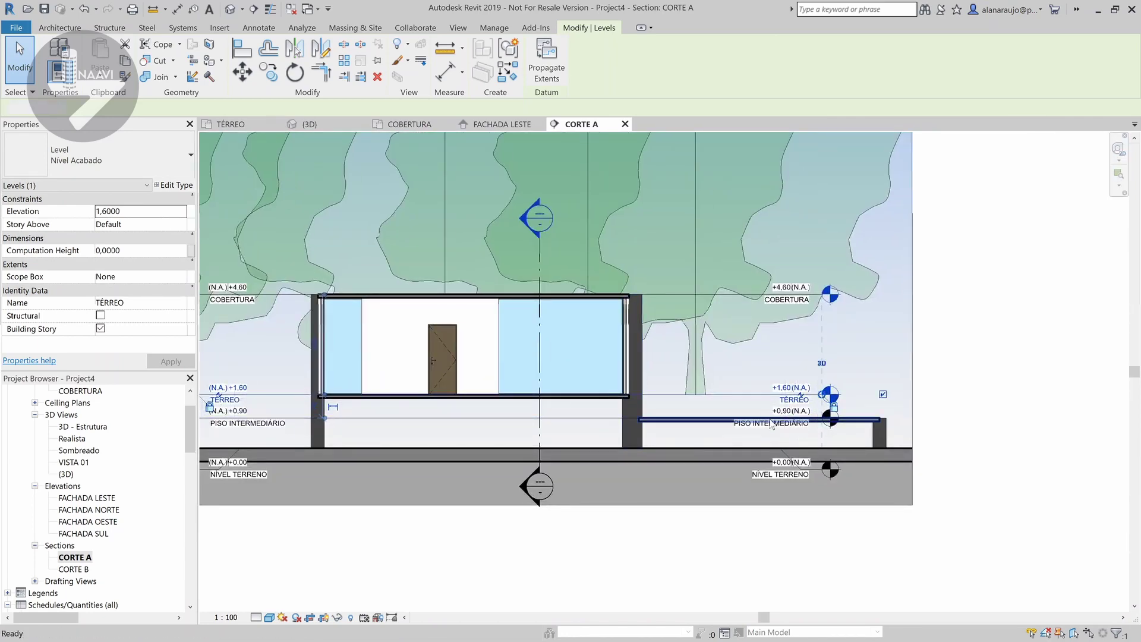
pyautogui.press('Escape')
# - Elbow the PISO INTERMEDIÁRIO level head downward
pyautogui.scroll(1, 772, 408)
pyautogui.scroll(1, 773, 409)
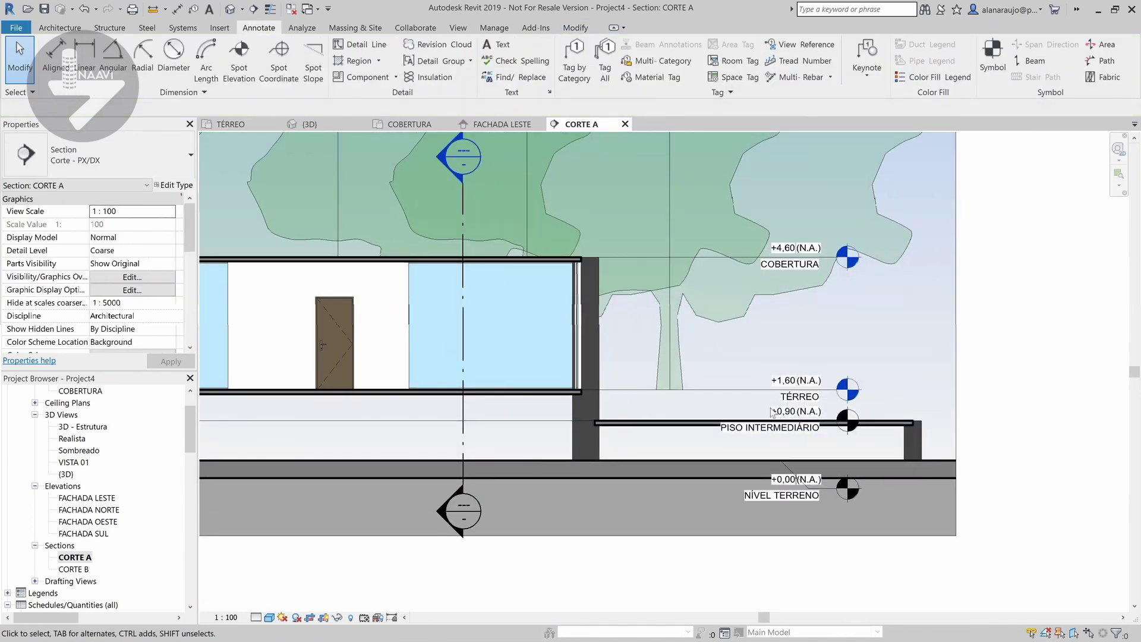
pyautogui.click(820, 422)
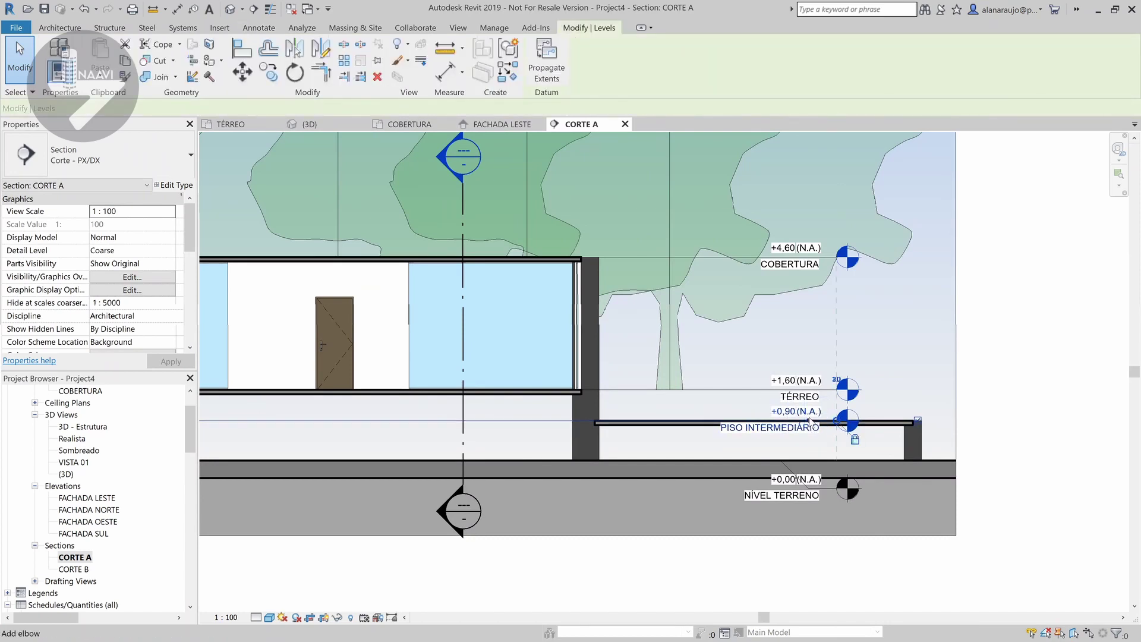
pyautogui.moveTo(808, 420); pyautogui.dragTo(839, 458)
pyautogui.press('Escape')
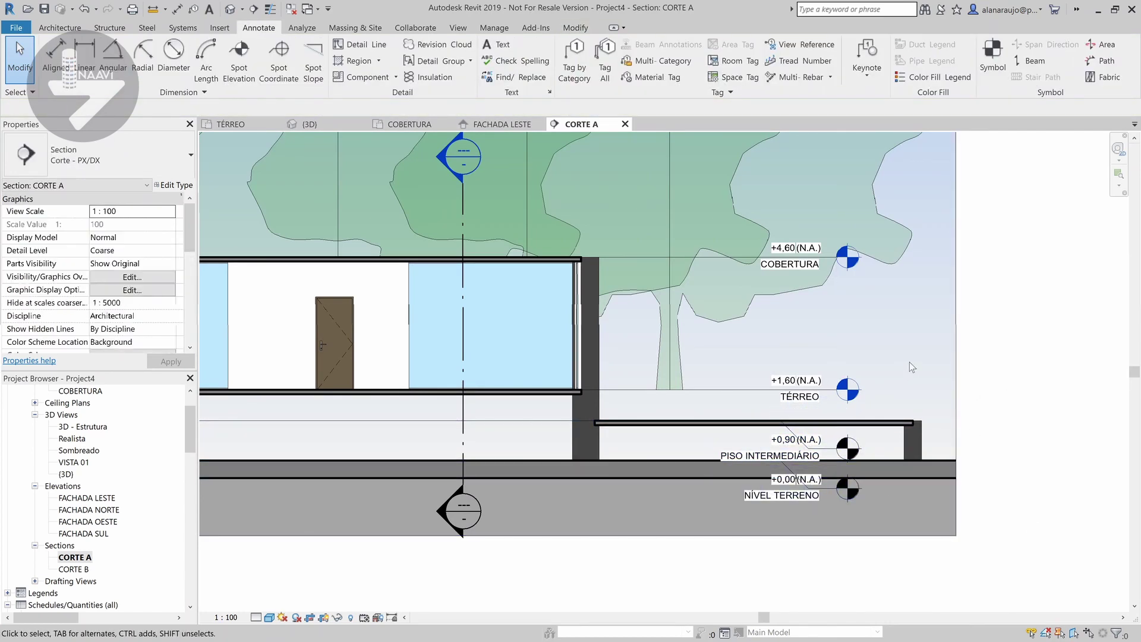
# - Adjust the COBERTURA right-side level ends, then open the FACHADA LESTE elevation
pyautogui.scroll(-2, 909, 362)
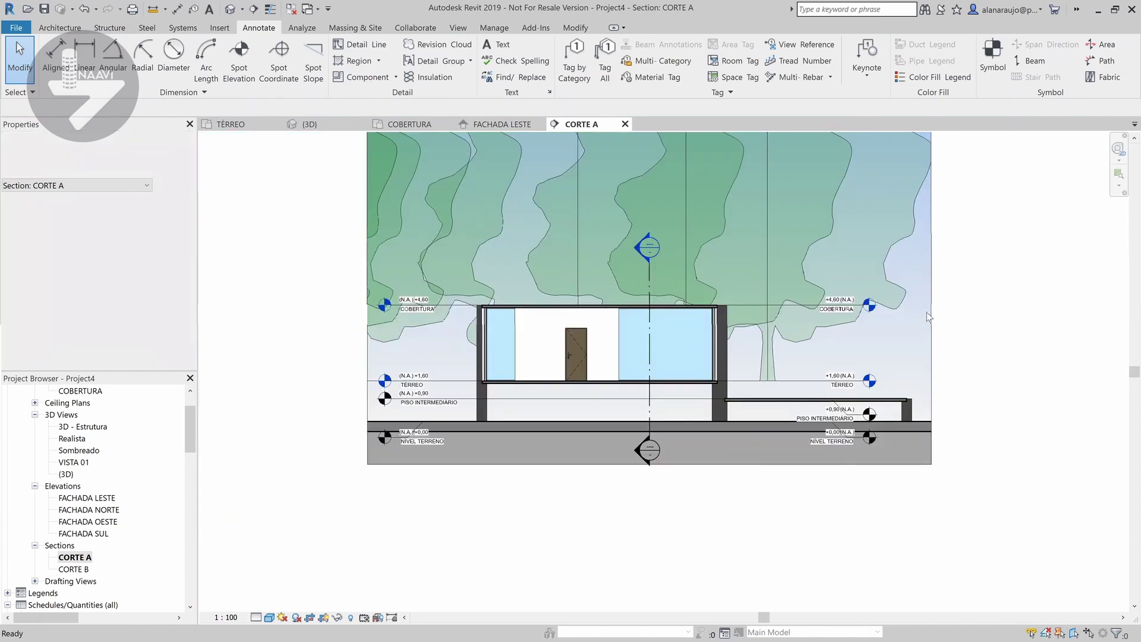
pyautogui.click(838, 310)
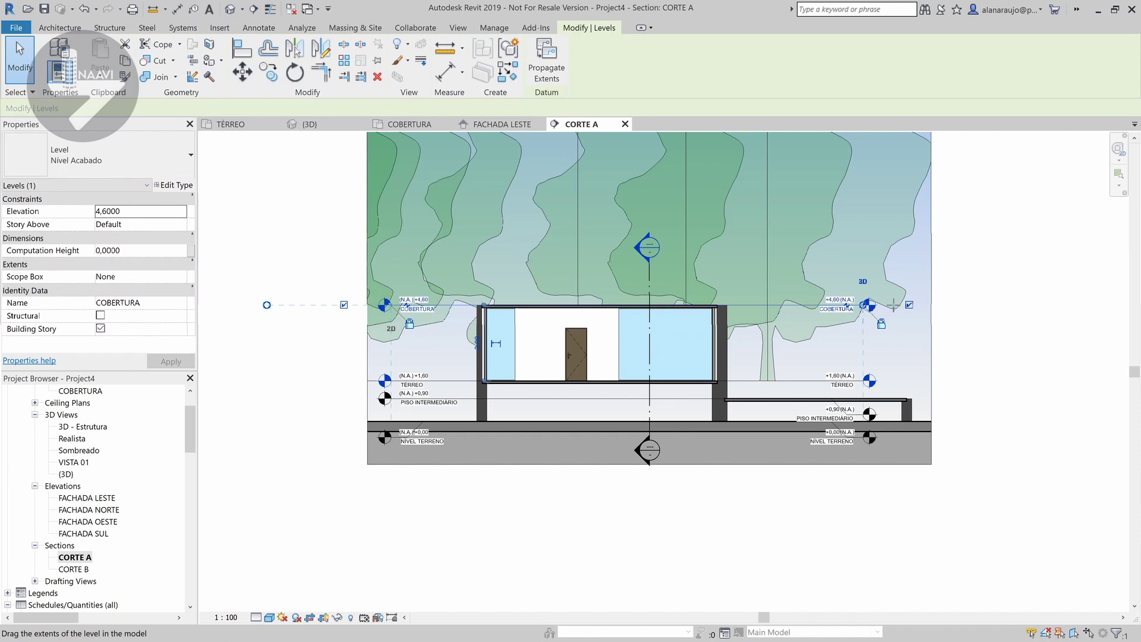
pyautogui.moveTo(893, 306)
pyautogui.mouseDown()
pyautogui.moveTo(904, 307)
pyautogui.moveTo(891, 305)
pyautogui.mouseUp()
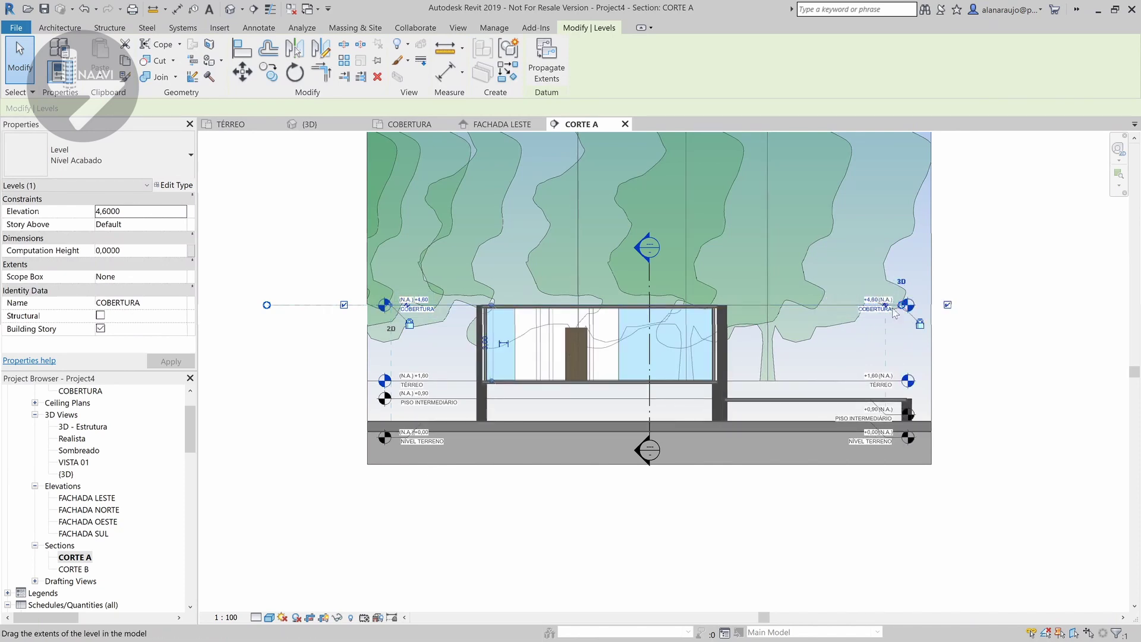
pyautogui.doubleClick(85, 498)
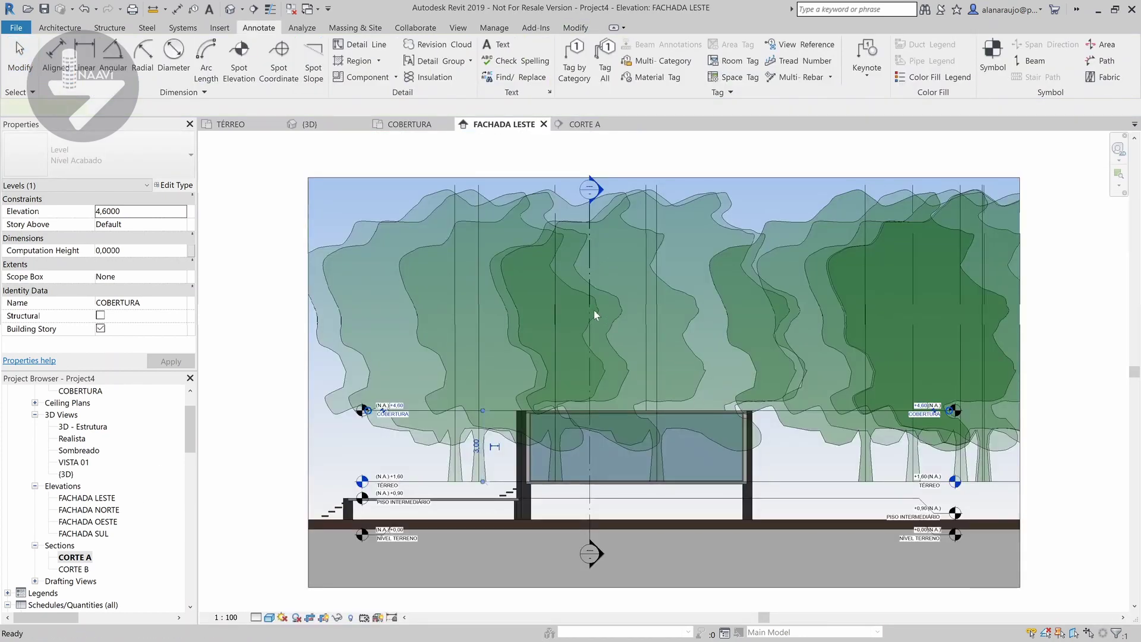
# - Split the elevation's section line to lower its section head
pyautogui.click(594, 310)
pyautogui.click(710, 68)
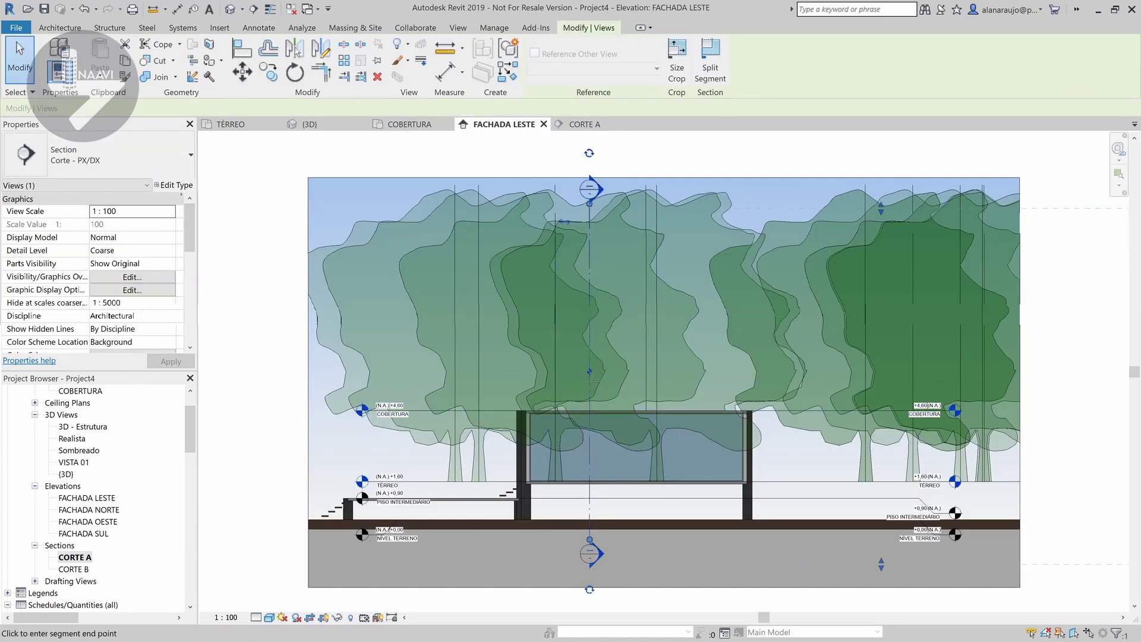
pyautogui.click(594, 406)
pyautogui.press('Escape')
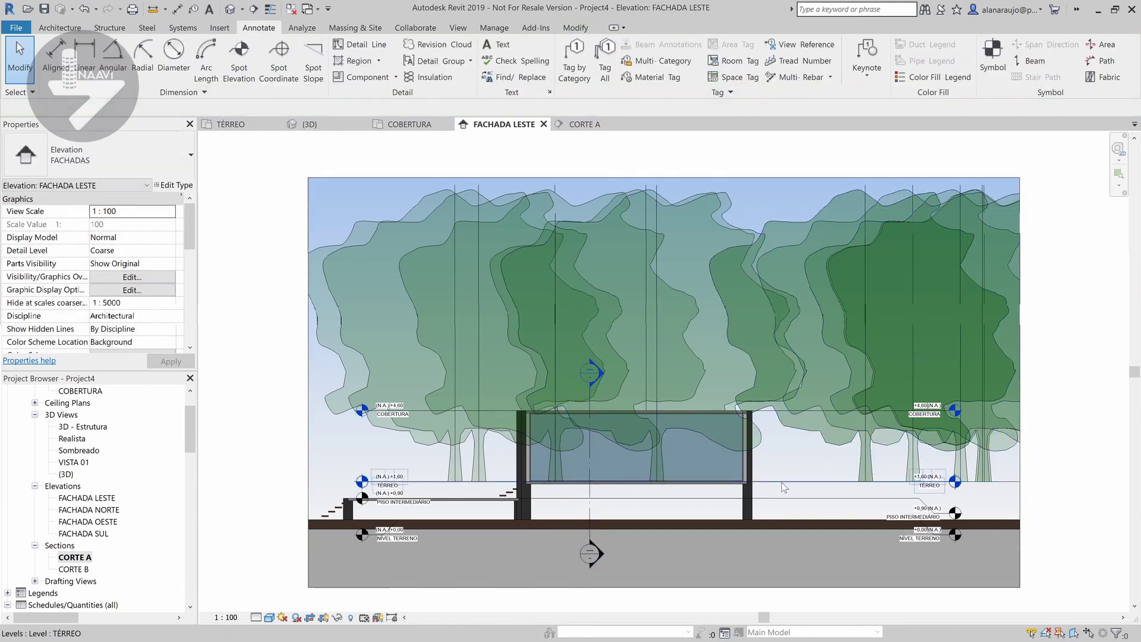
# - Pull the level heads on both sides inward toward the house
pyautogui.click(938, 484)
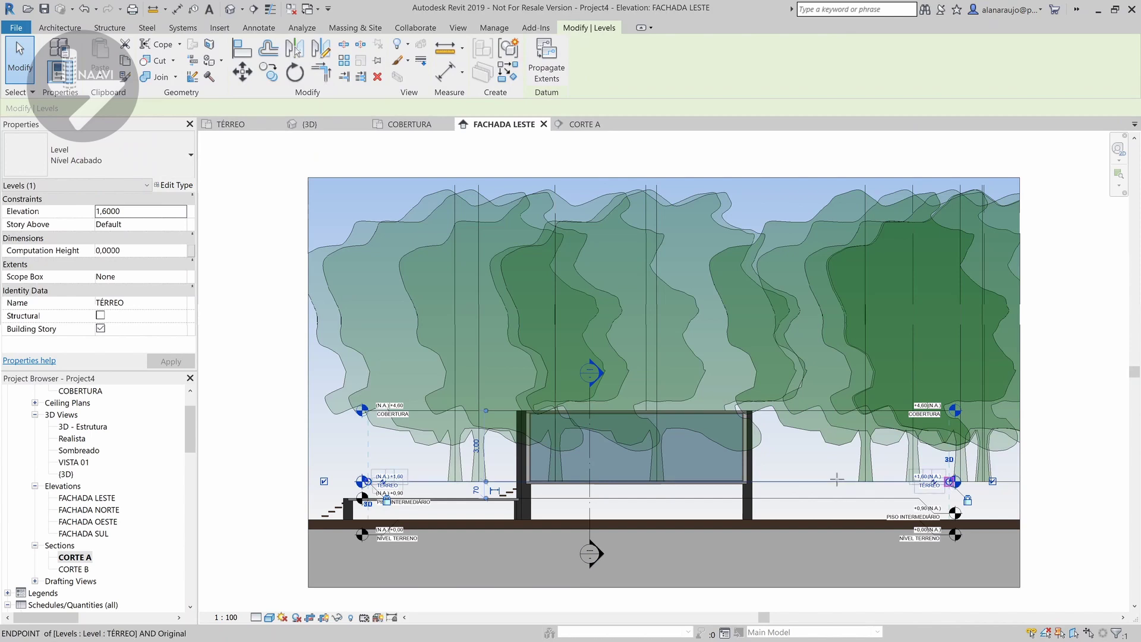
pyautogui.hotkey('ctrl', 'z')
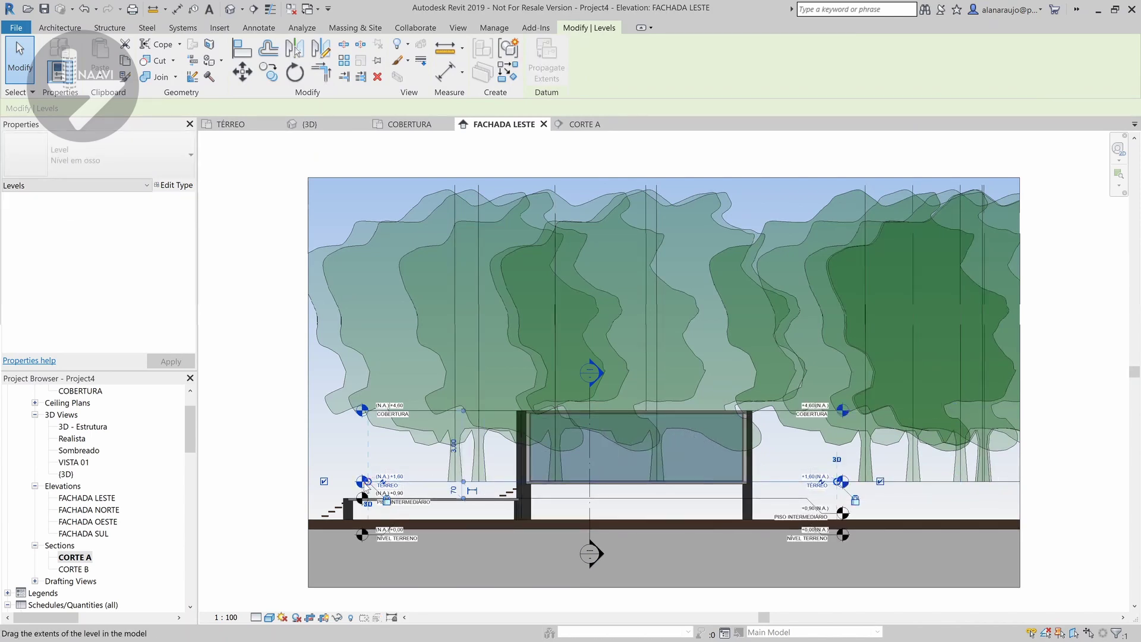
pyautogui.moveTo(380, 486); pyautogui.dragTo(389, 486)
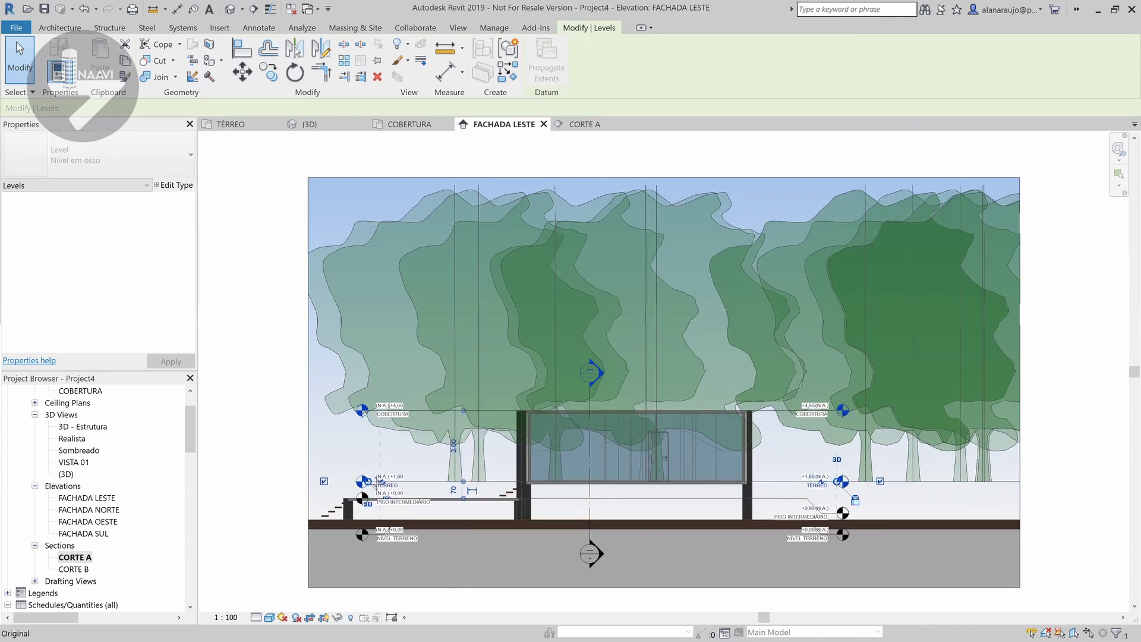
pyautogui.press('Escape')
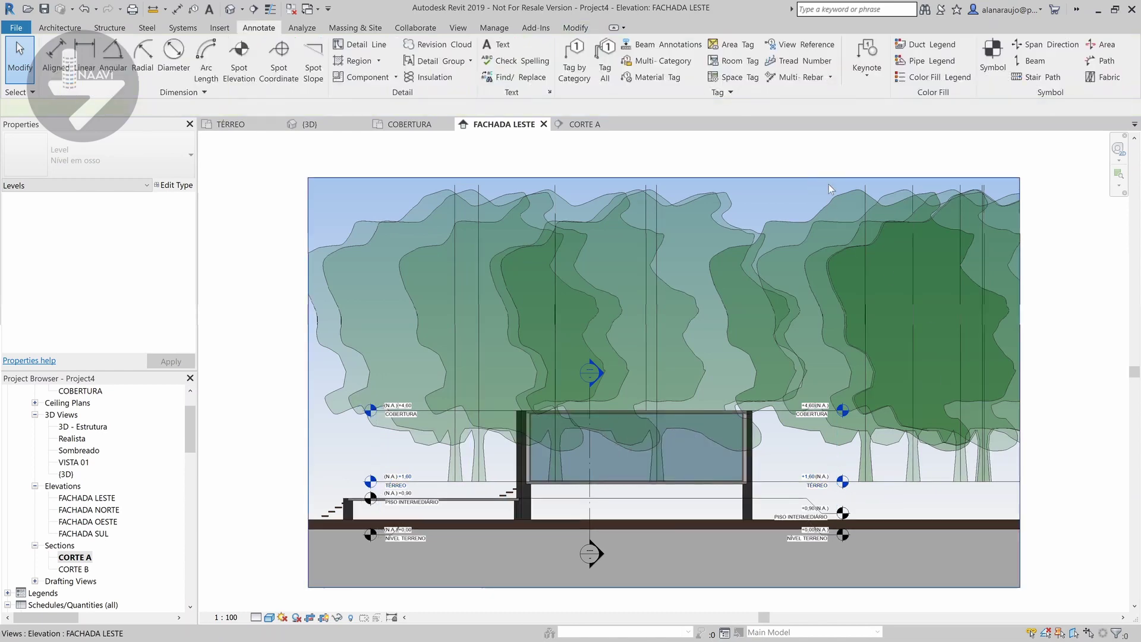
# - Trim the elevation's crop region in from the right and raise its bottom edge
pyautogui.click(829, 178)
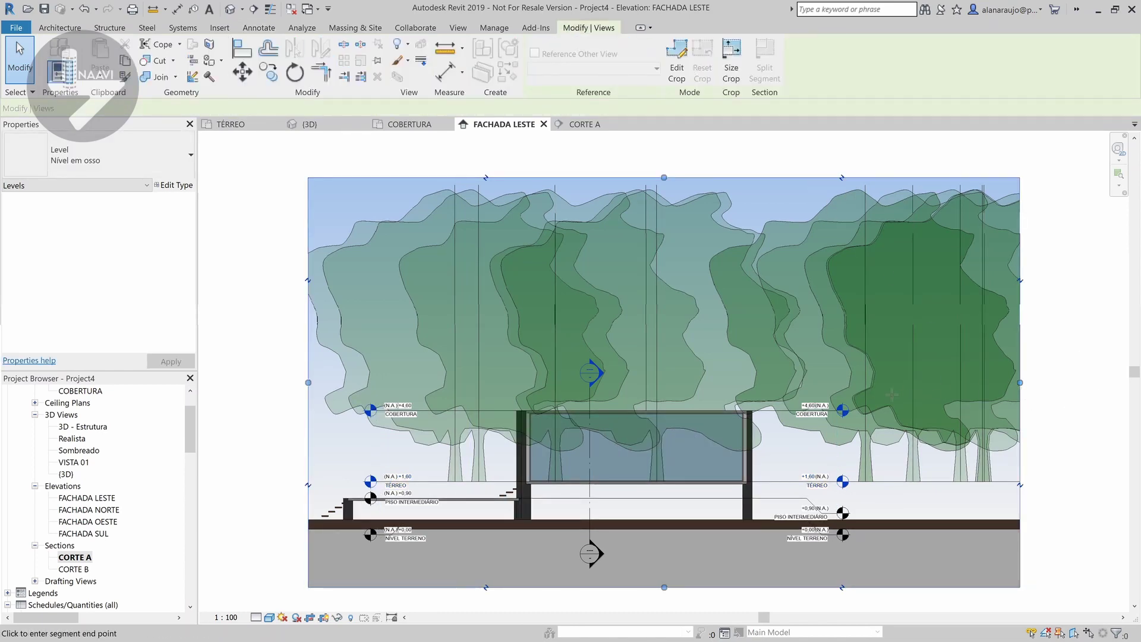
pyautogui.moveTo(1020, 382); pyautogui.dragTo(891, 394)
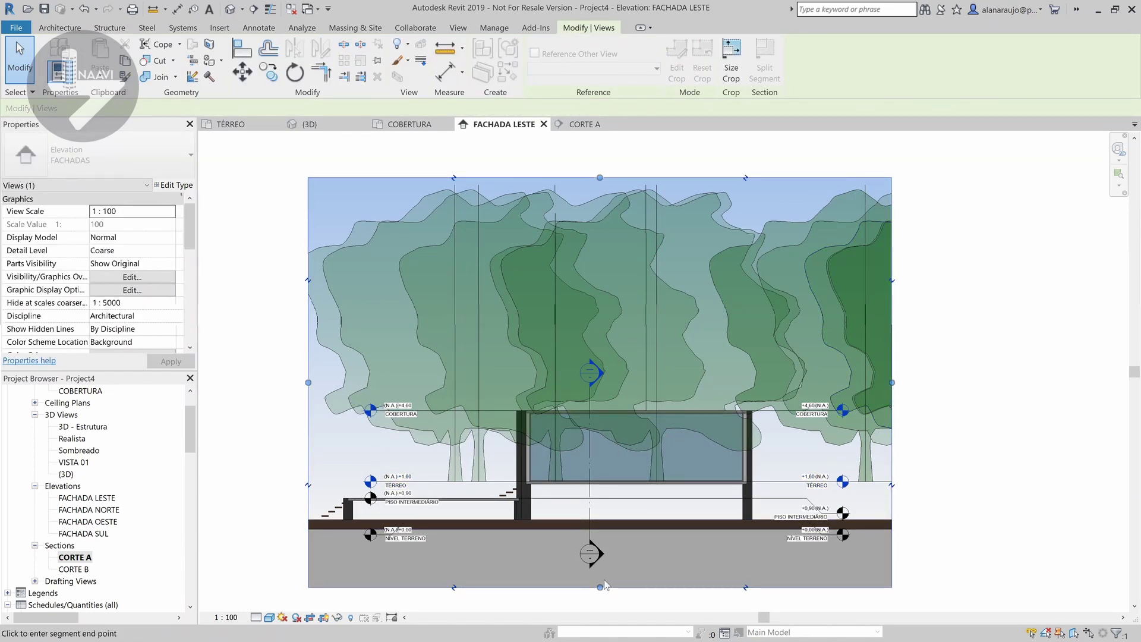
pyautogui.moveTo(605, 584); pyautogui.dragTo(604, 577)
pyautogui.press('Escape')
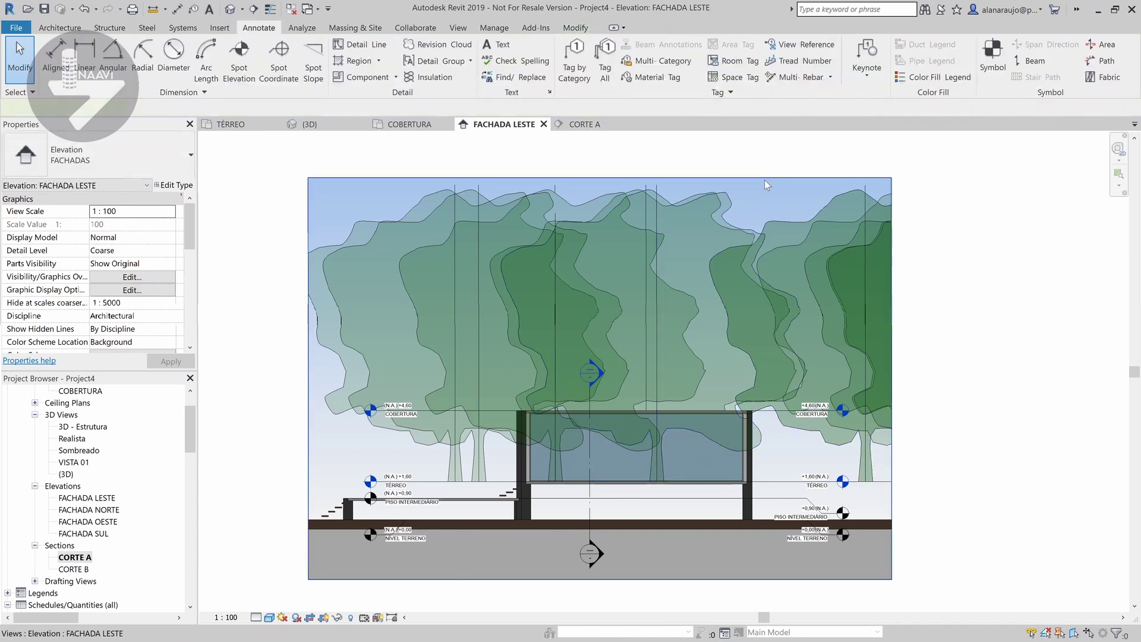
# - Use Size Crop to set the crop region height to 170 mm
pyautogui.click(764, 178)
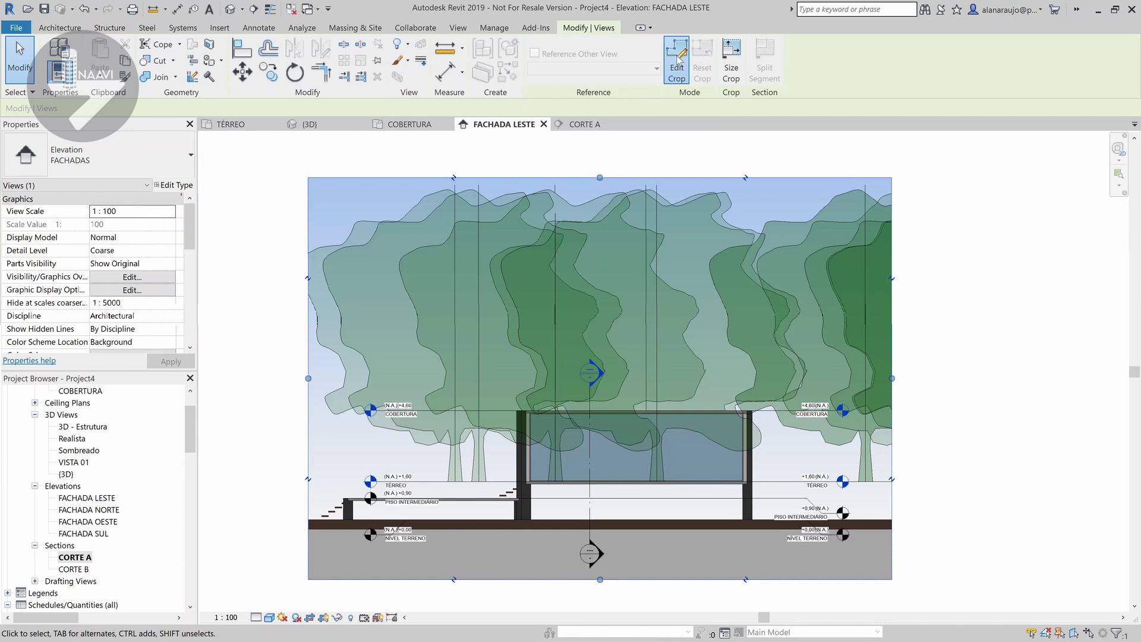
pyautogui.click(734, 55)
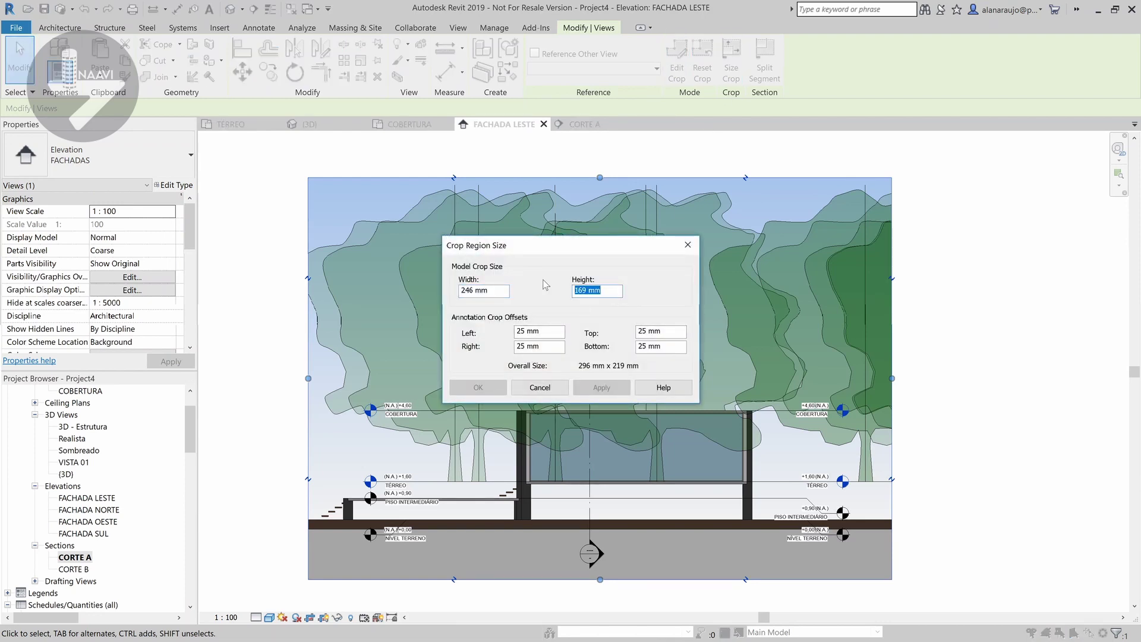
pyautogui.write('170')
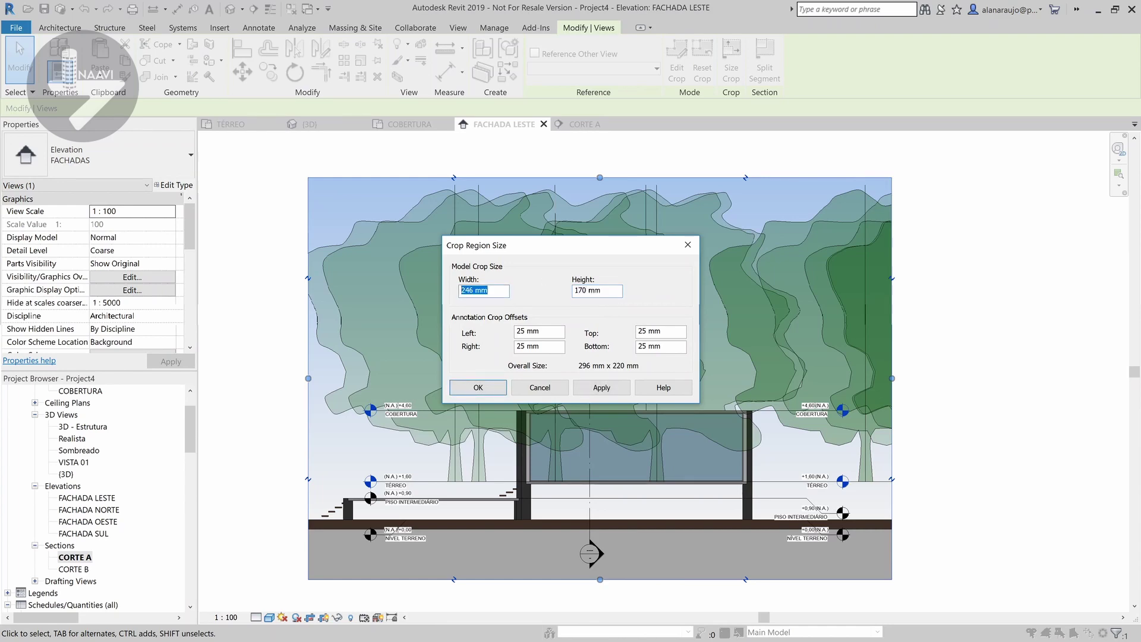
pyautogui.click(477, 388)
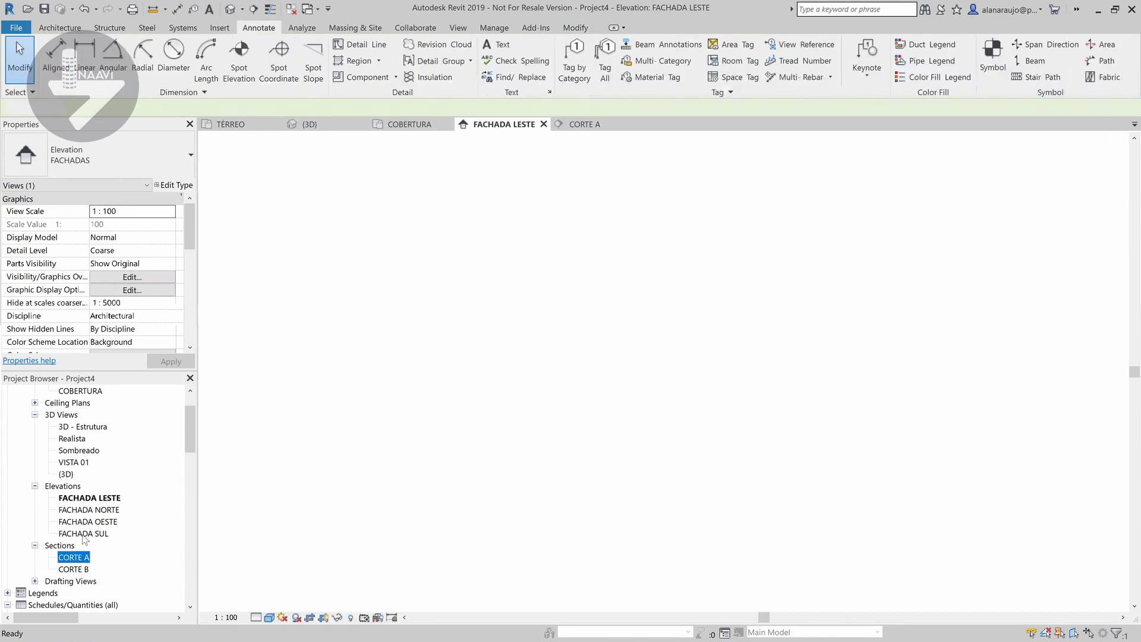
# - Set the CORTE A crop region width to 250 mm with Size Crop
pyautogui.click(368, 182)
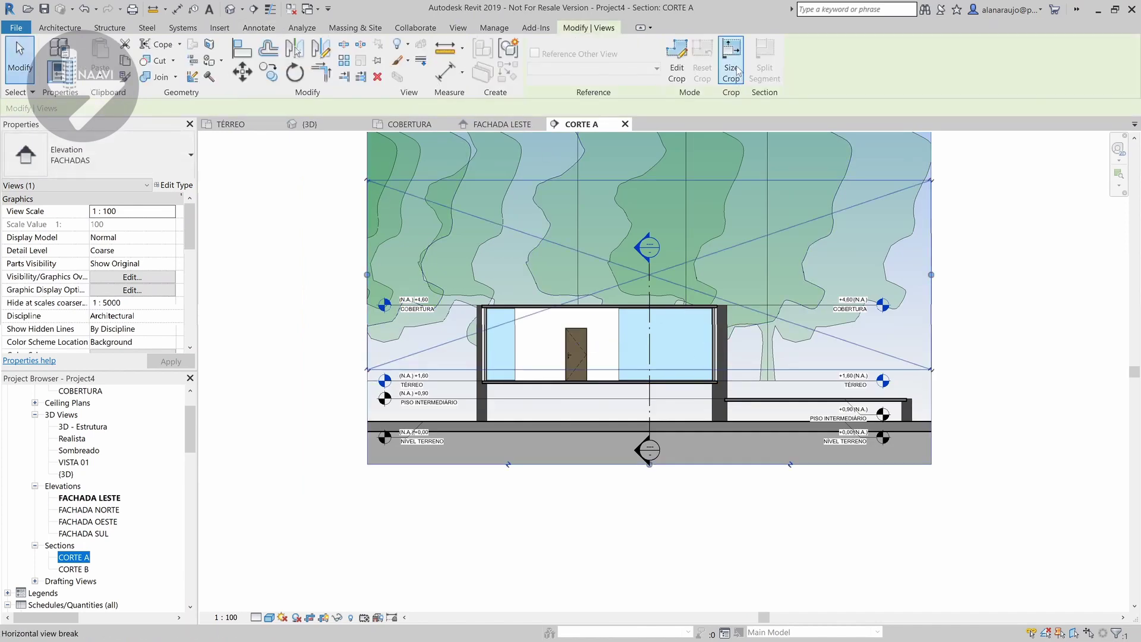
pyautogui.click(731, 68)
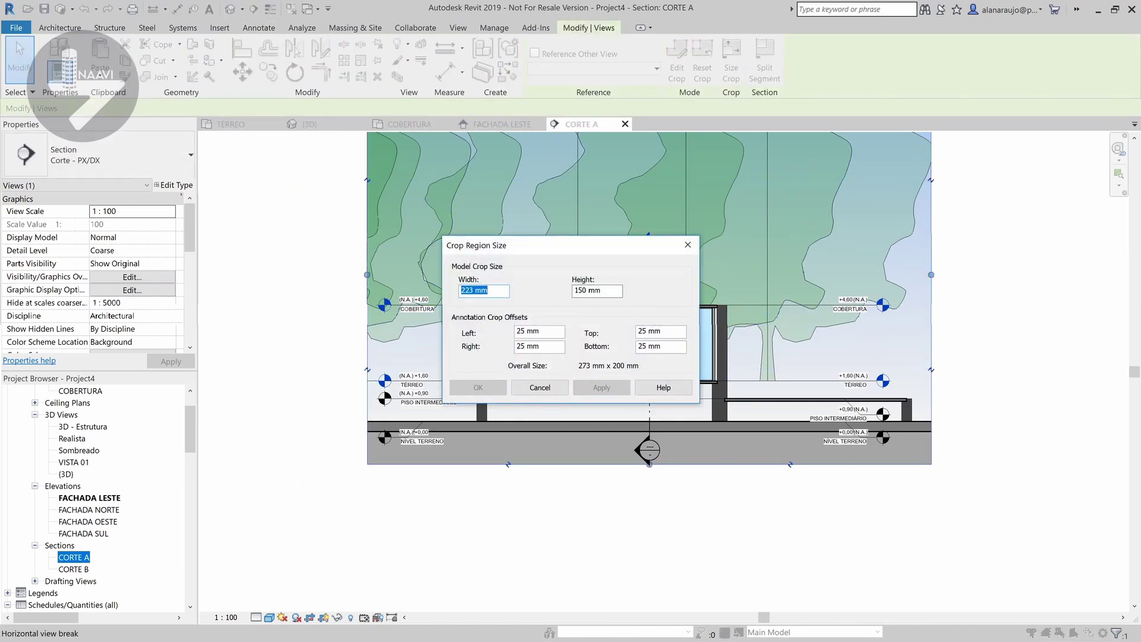
pyautogui.write('250')
pyautogui.press('Tab')
pyautogui.write('170')
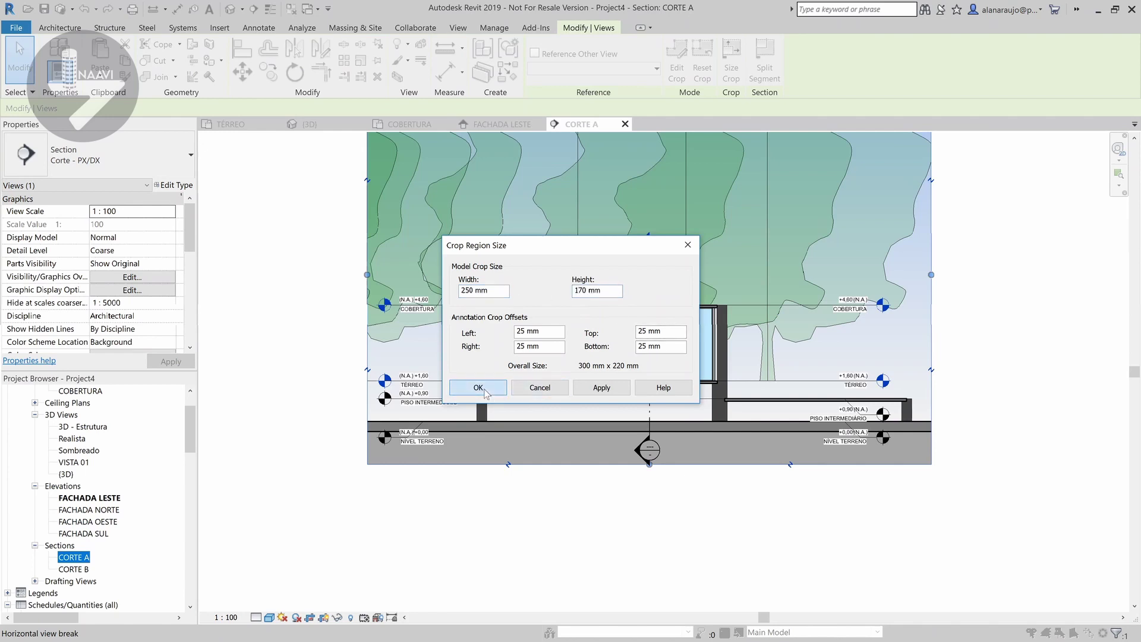
pyautogui.click(494, 395)
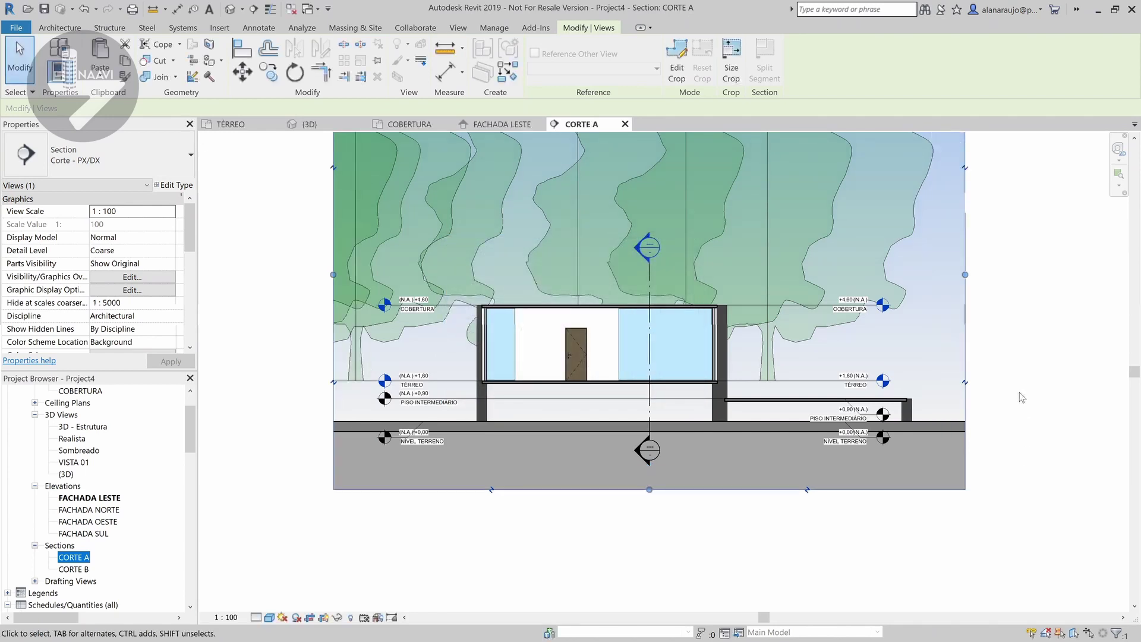
# - Recentre the section view and inspect the resized crop region's edges
pyautogui.moveTo(1022, 395); pyautogui.dragTo(994, 503, button='middle')
pyautogui.click(993, 453)
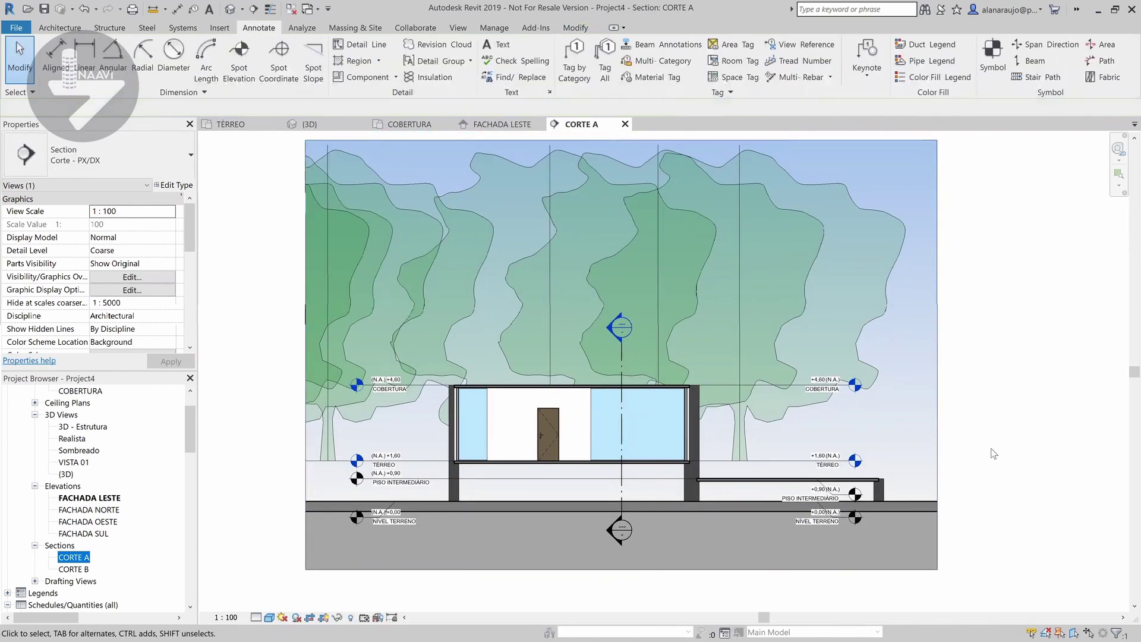
pyautogui.click(937, 285)
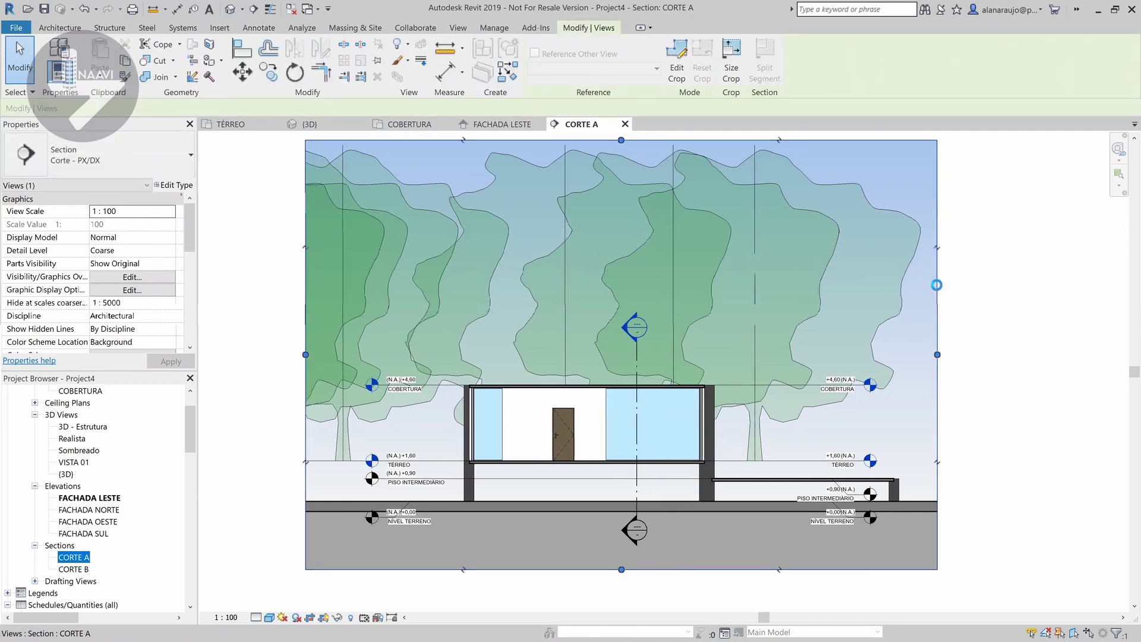
pyautogui.press('Escape')
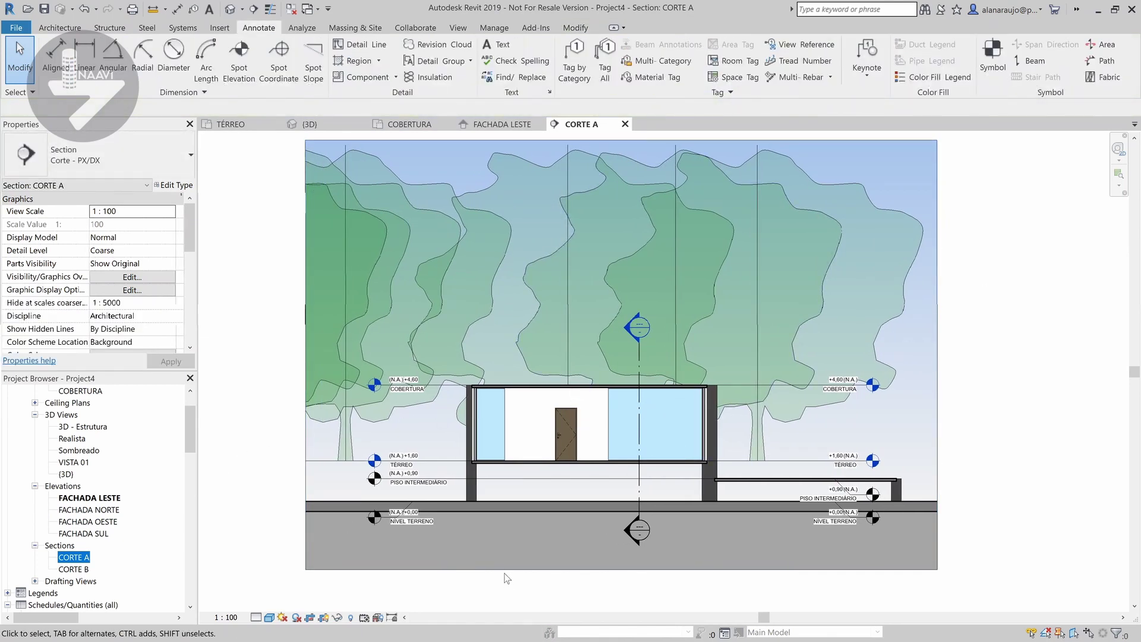
pyautogui.click(504, 569)
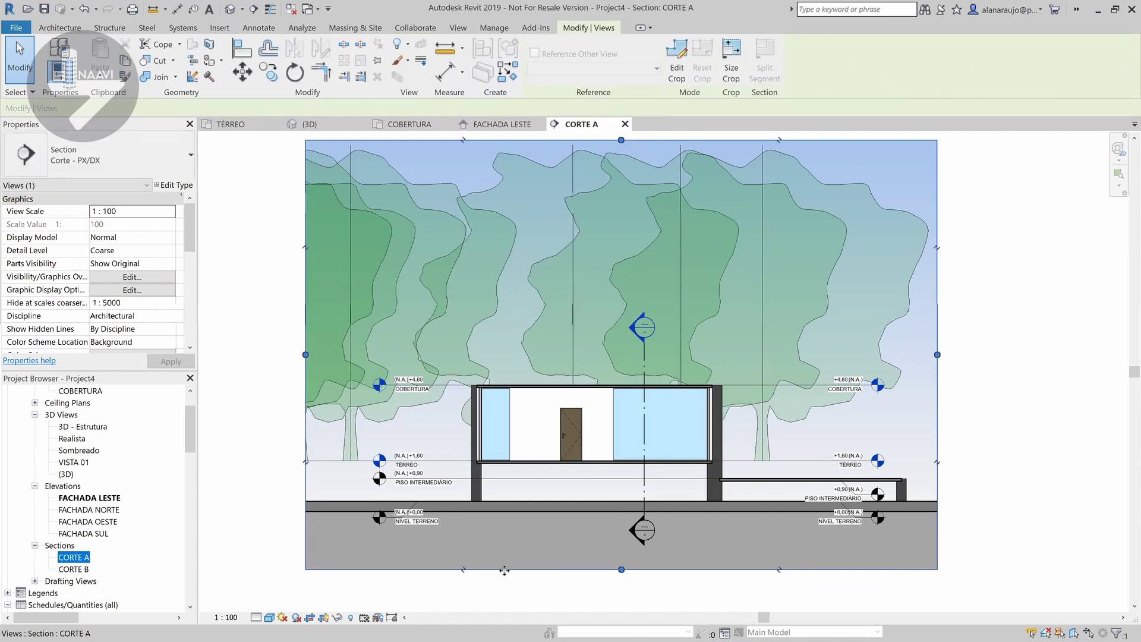
# - Open sheet P01 from the Project Browser
pyautogui.click(89, 509)
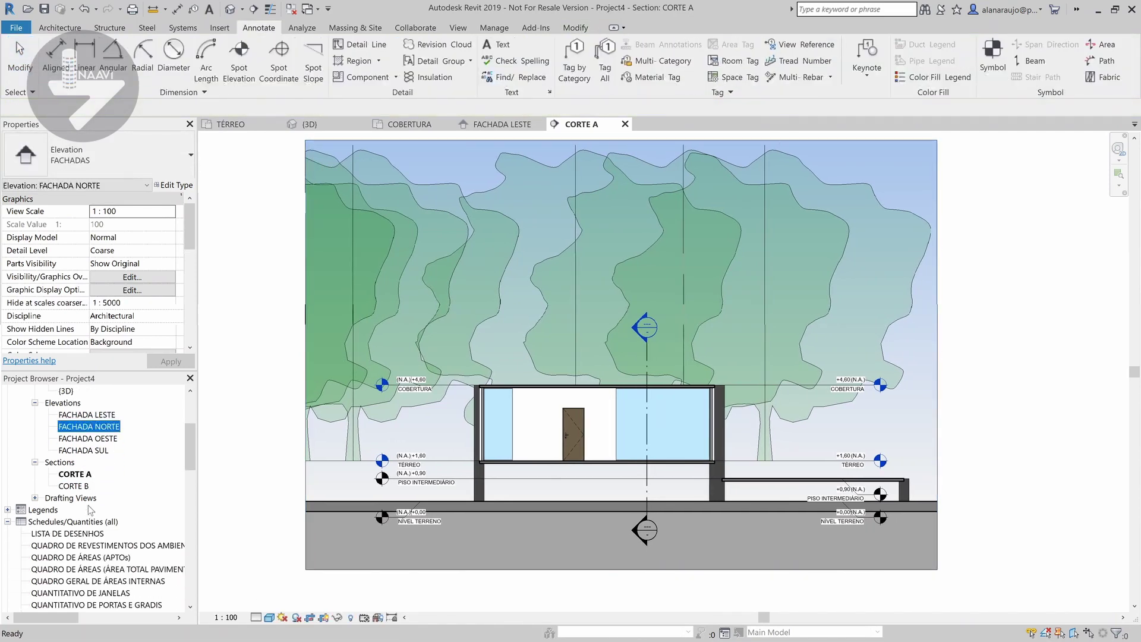
pyautogui.scroll(-5, 65, 533)
pyautogui.scroll(-2, 65, 533)
pyautogui.scroll(-2, 70, 527)
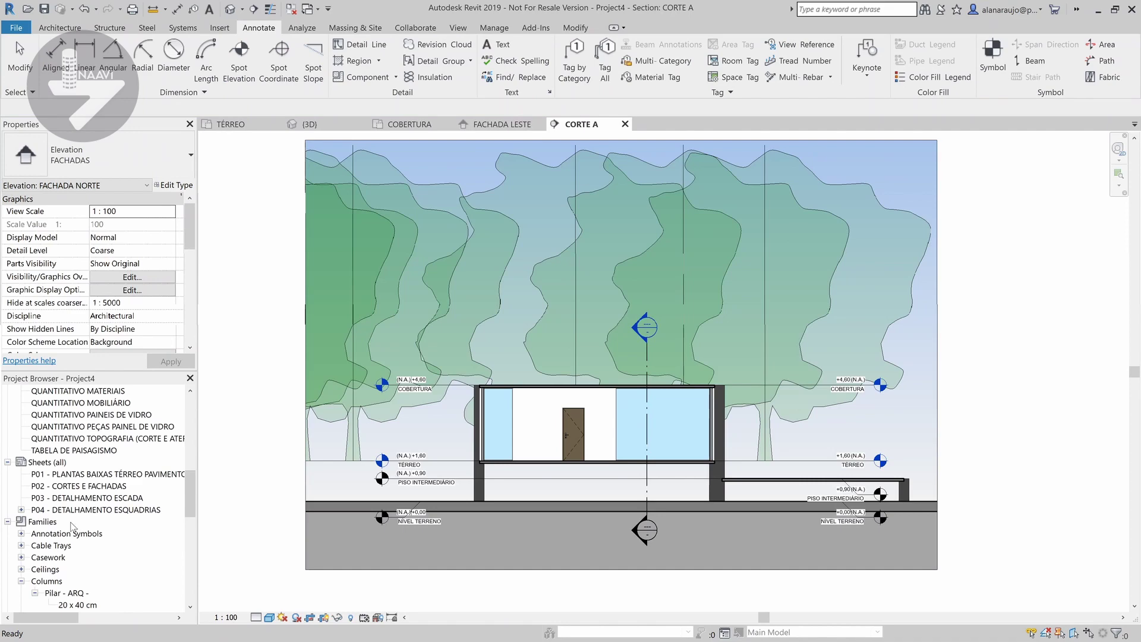
pyautogui.doubleClick(95, 473)
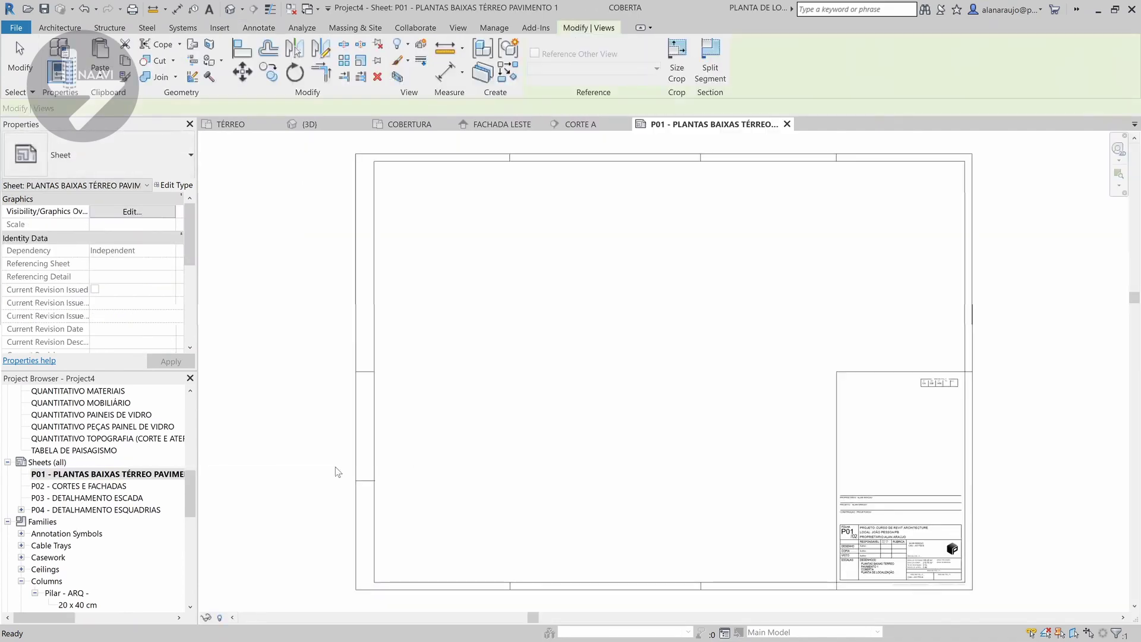
# - Place the TÉRREO floor plan viewport at the sheet's upper left
pyautogui.click(338, 471)
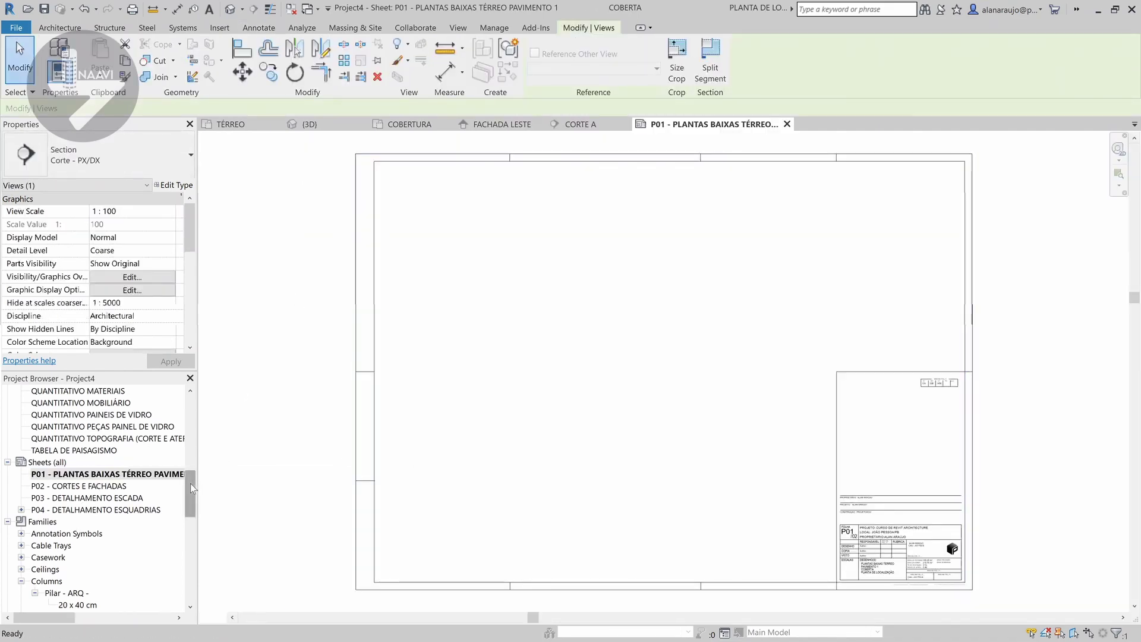
pyautogui.moveTo(190, 483); pyautogui.dragTo(190, 404)
pyautogui.click(72, 426)
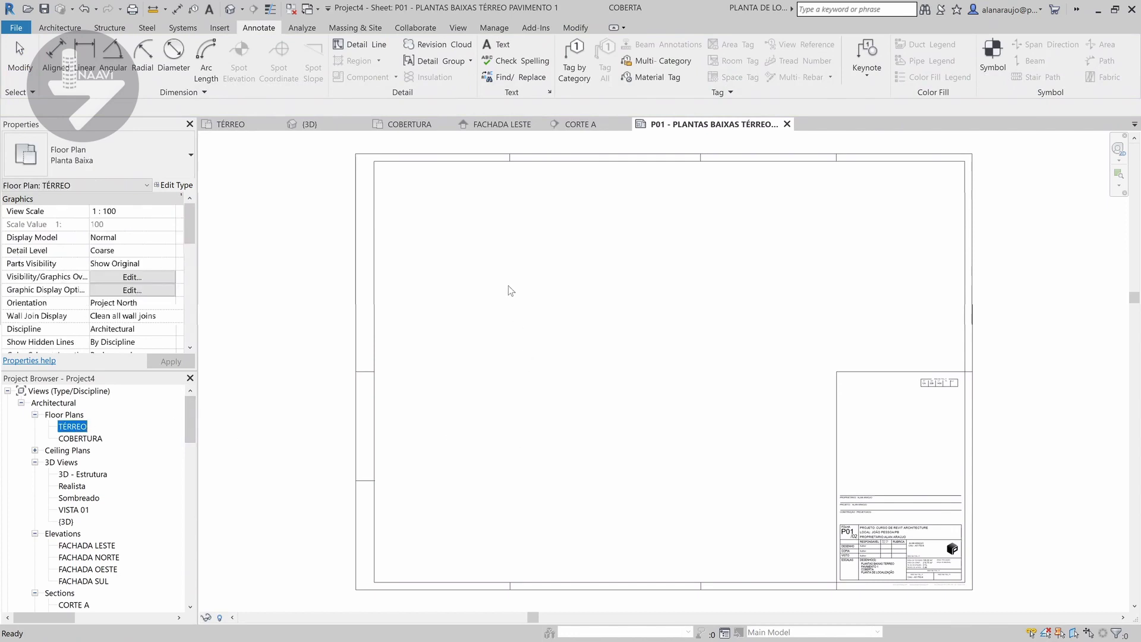
pyautogui.click(548, 282)
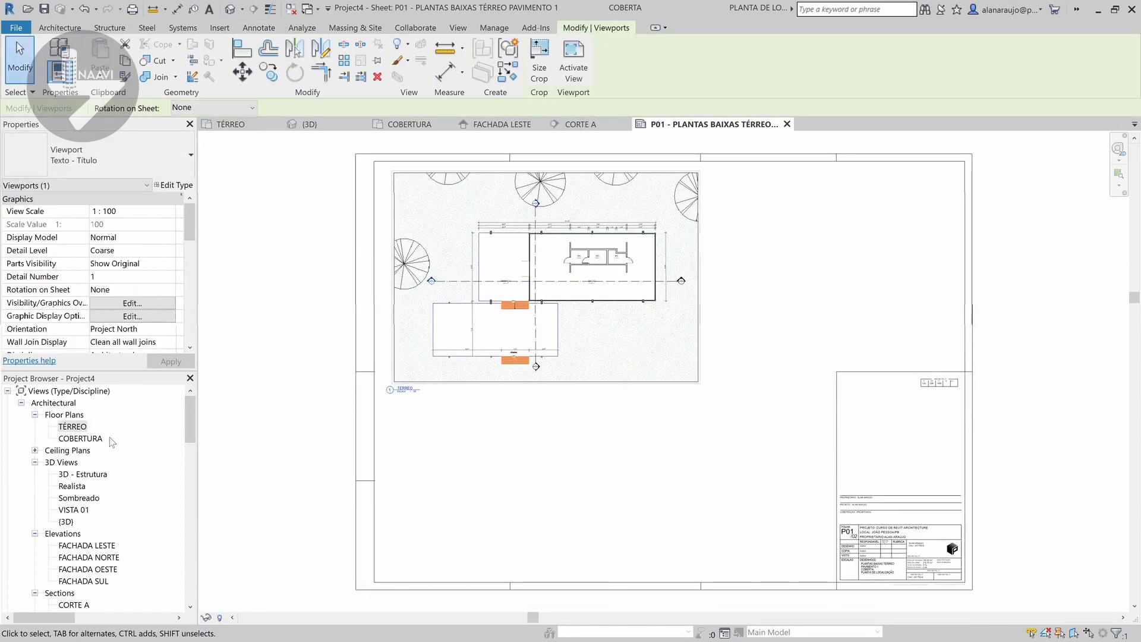
# - Place the FACHADA LESTE elevation viewport below the ground-floor plan
pyautogui.moveTo(87, 550); pyautogui.dragTo(496, 479)
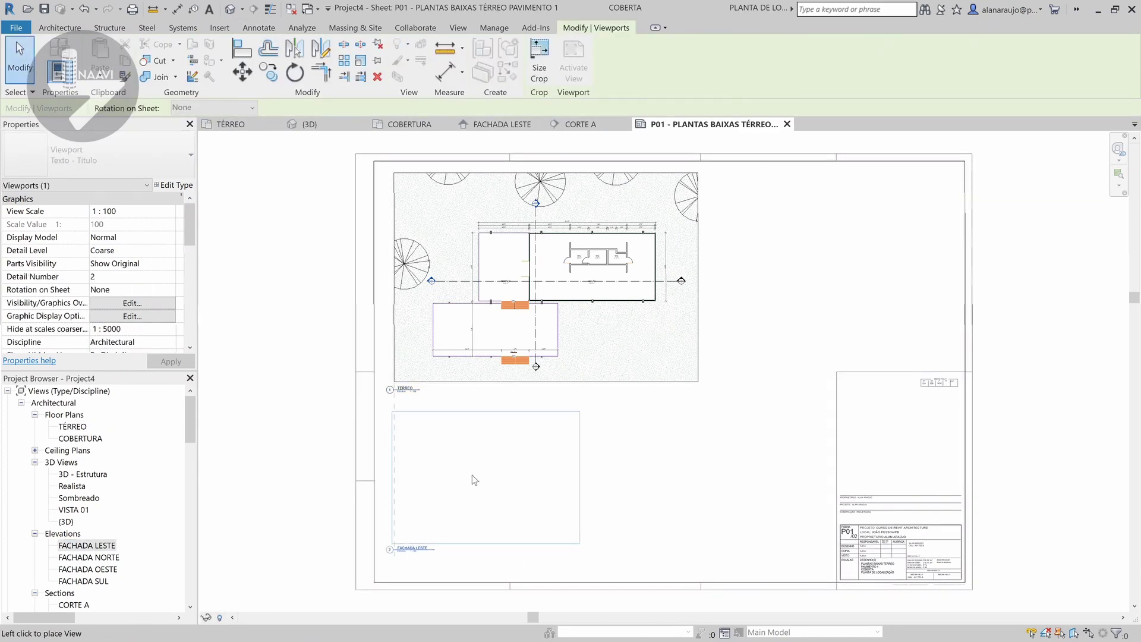
pyautogui.click(487, 468)
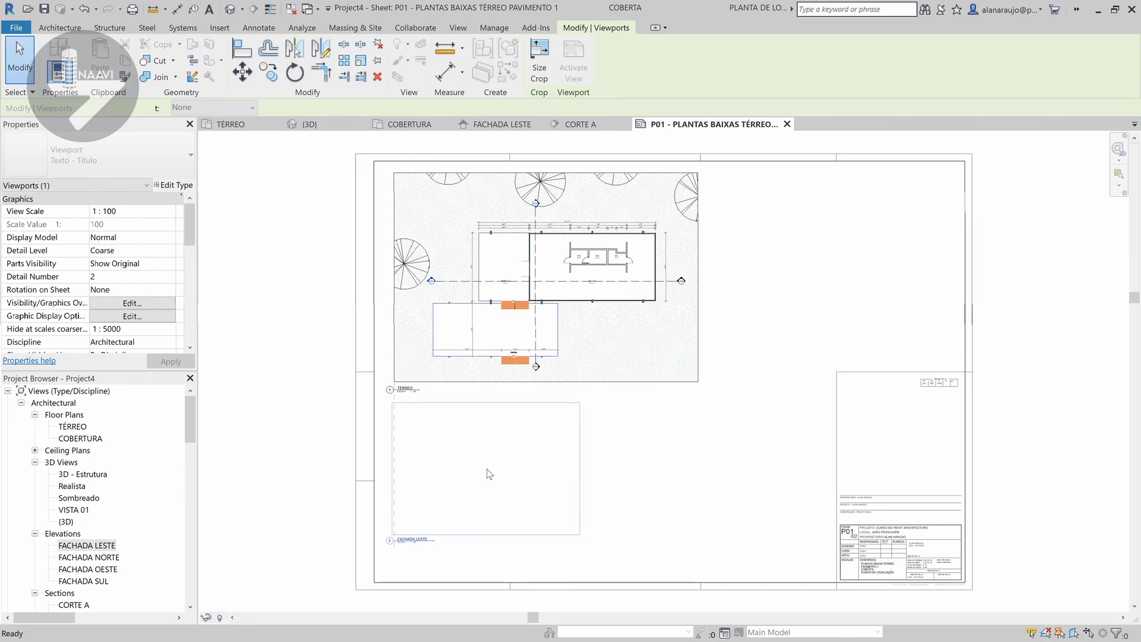
pyautogui.scroll(-2, 84, 570)
pyautogui.scroll(-1, 83, 571)
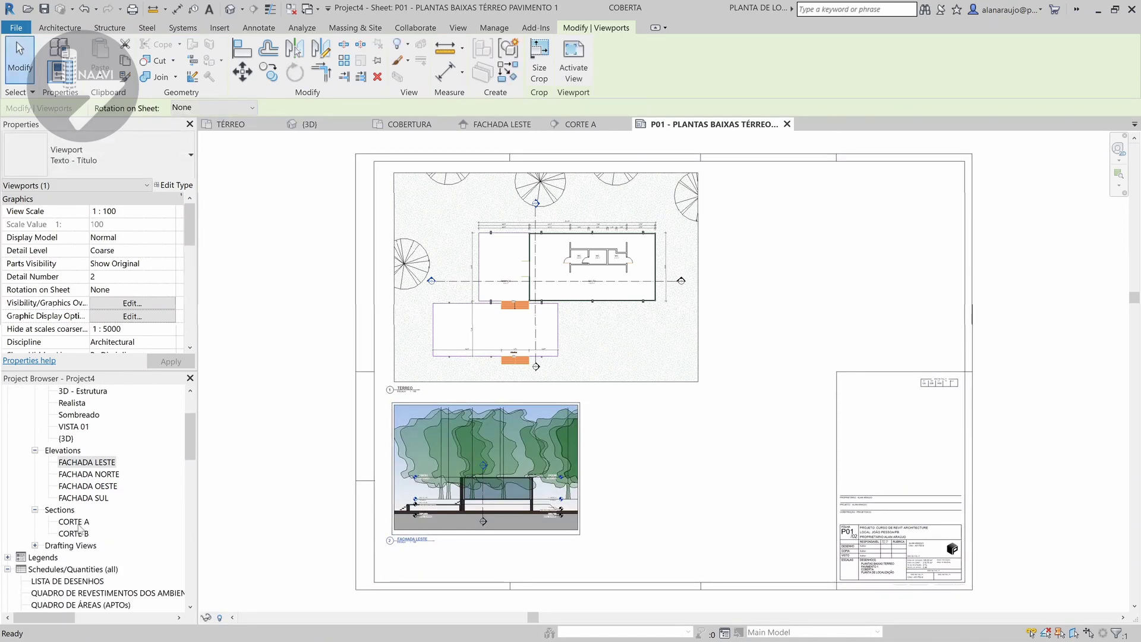
pyautogui.click(77, 522)
# - Place the CORTE A section viewport beside the east elevation
pyautogui.moveTo(850, 273); pyautogui.dragTo(850, 273)
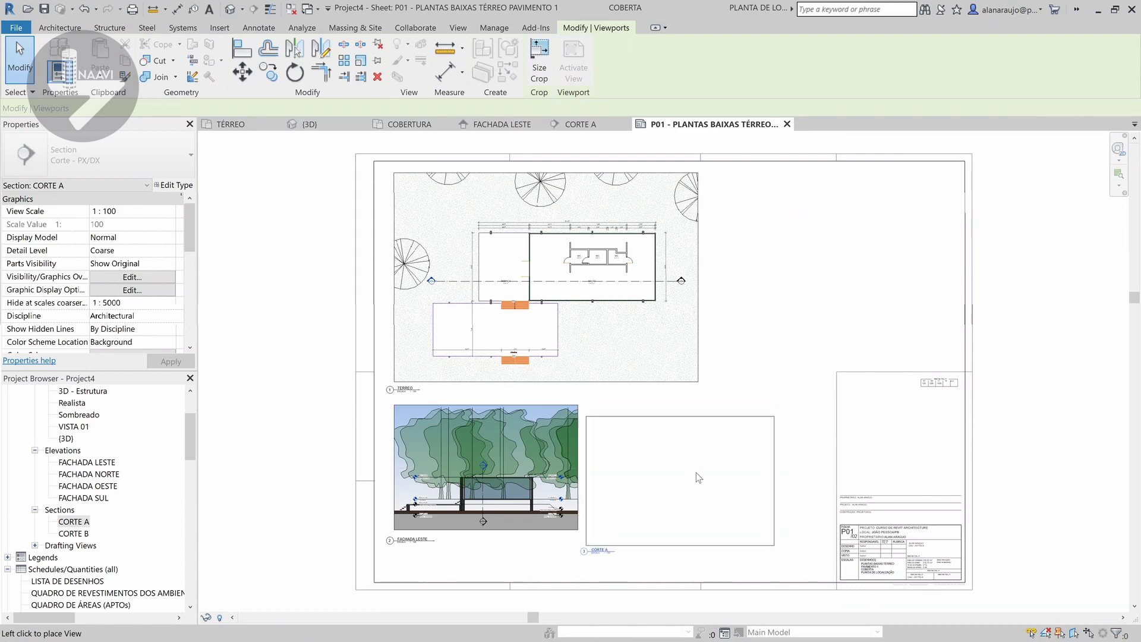
pyautogui.click(705, 464)
pyautogui.press('Escape')
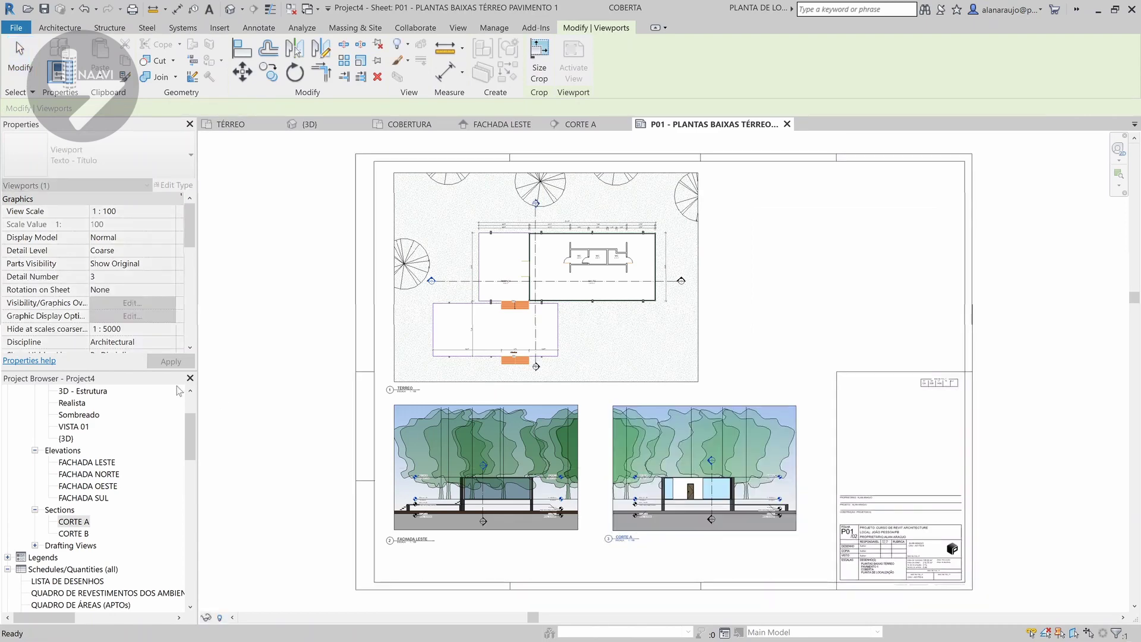
# - Delete the oversized COBERTURA viewport from the sheet and open the COBERTURA plan
pyautogui.click(80, 438)
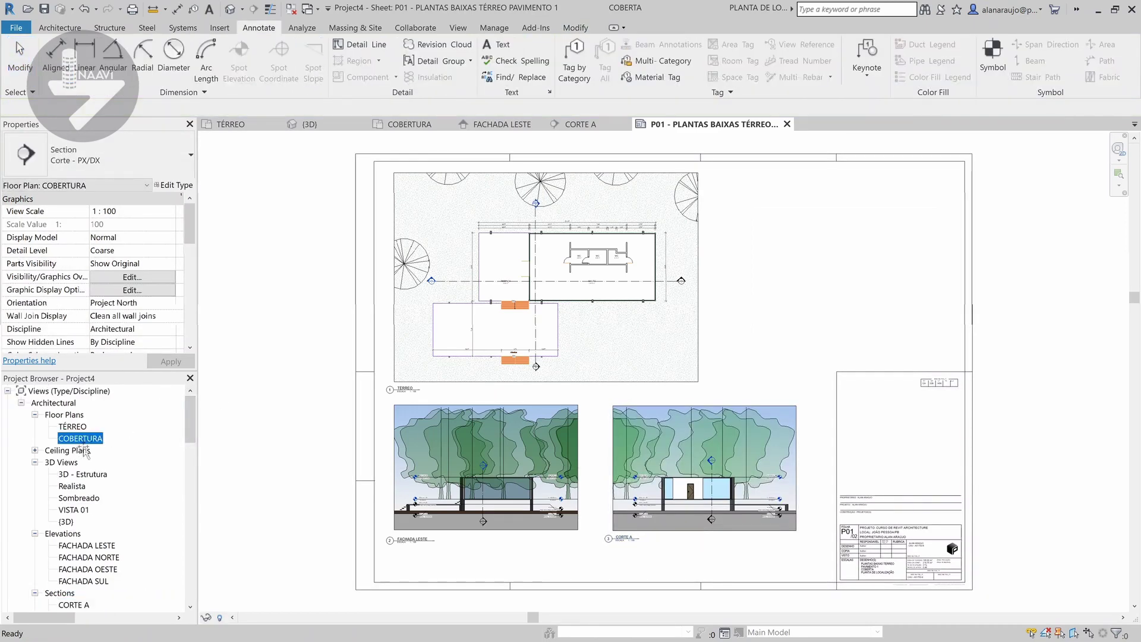
pyautogui.moveTo(826, 276); pyautogui.dragTo(824, 275)
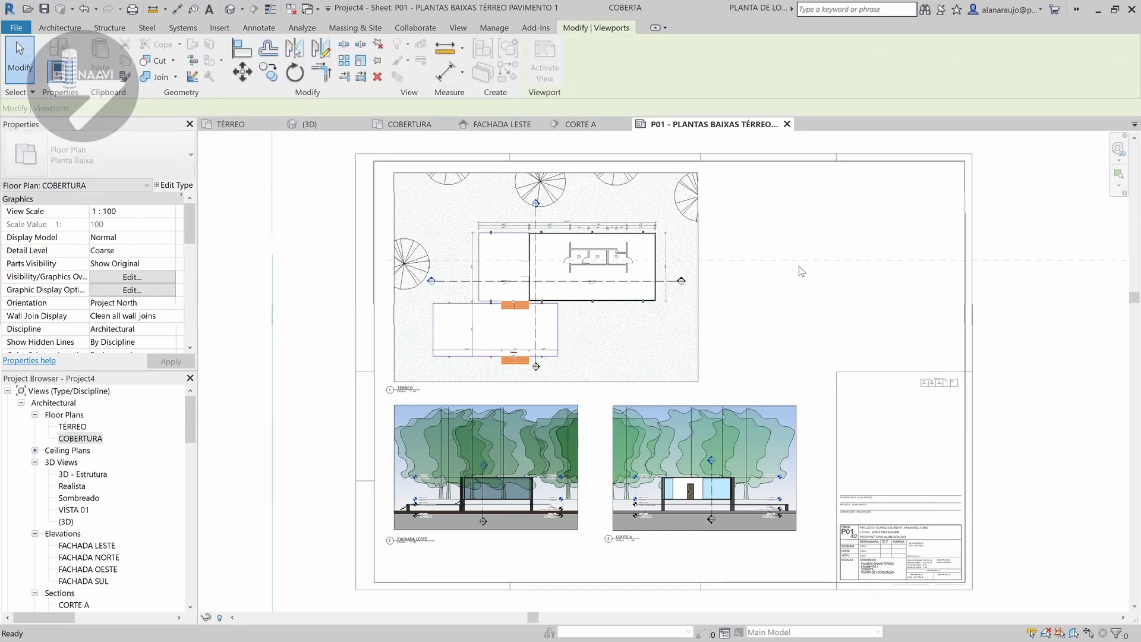
pyautogui.click(799, 266)
pyautogui.scroll(-4, 799, 266)
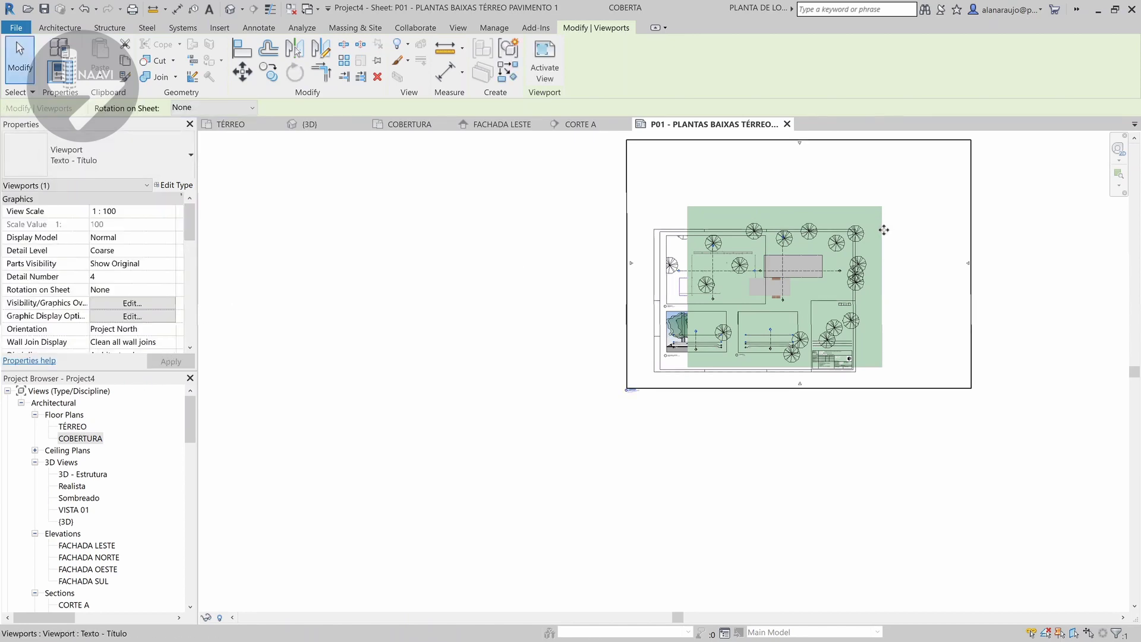
pyautogui.press('Delete')
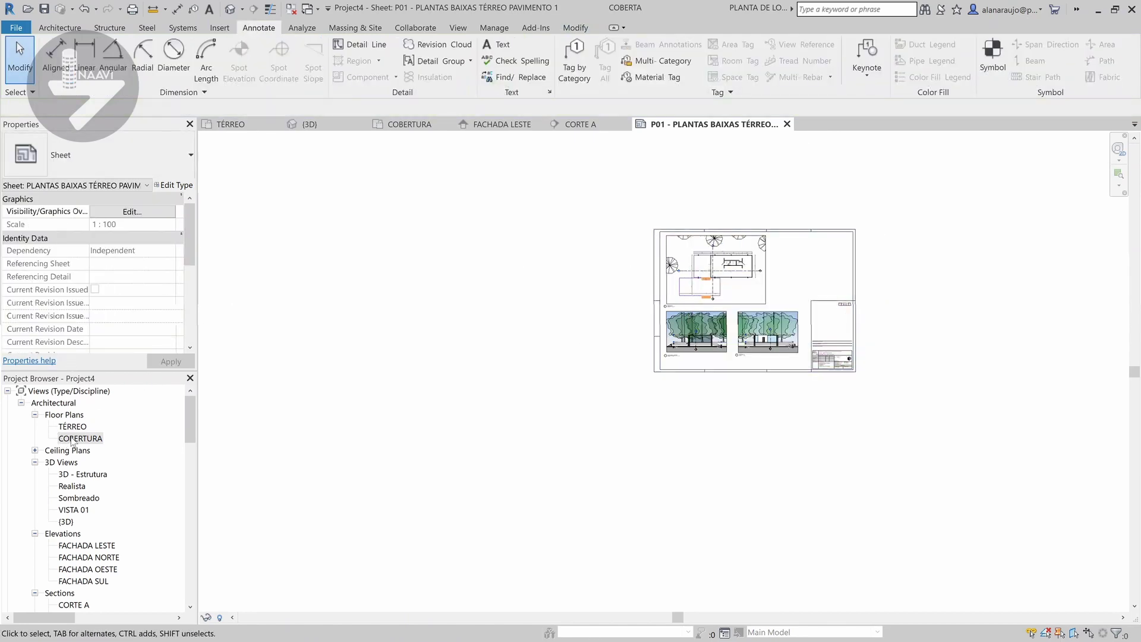
pyautogui.doubleClick(72, 441)
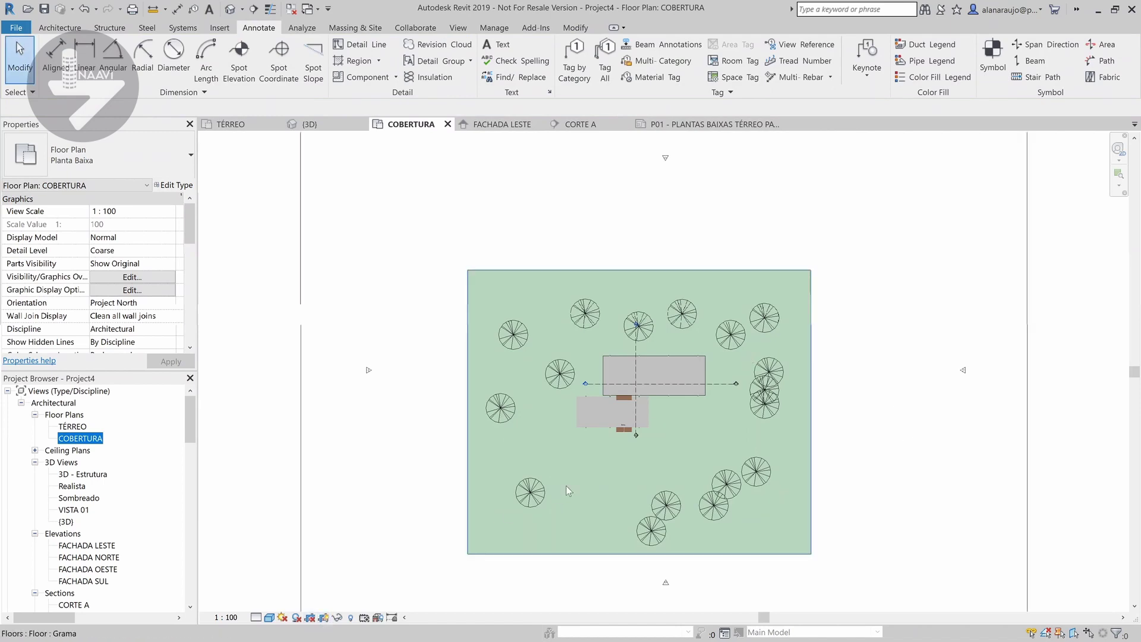
# - Pull all four COBERTURA crop region edges in tightly around the site
pyautogui.scroll(-2, 565, 486)
pyautogui.click(624, 275)
pyautogui.moveTo(622, 271); pyautogui.dragTo(622, 386)
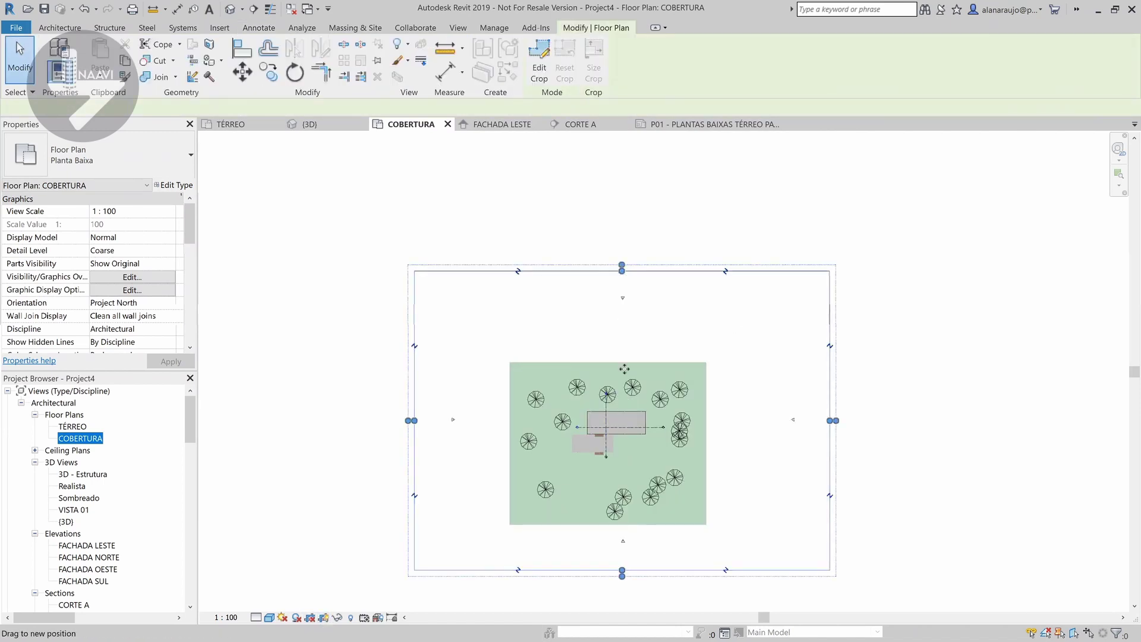
pyautogui.moveTo(623, 571); pyautogui.dragTo(622, 476)
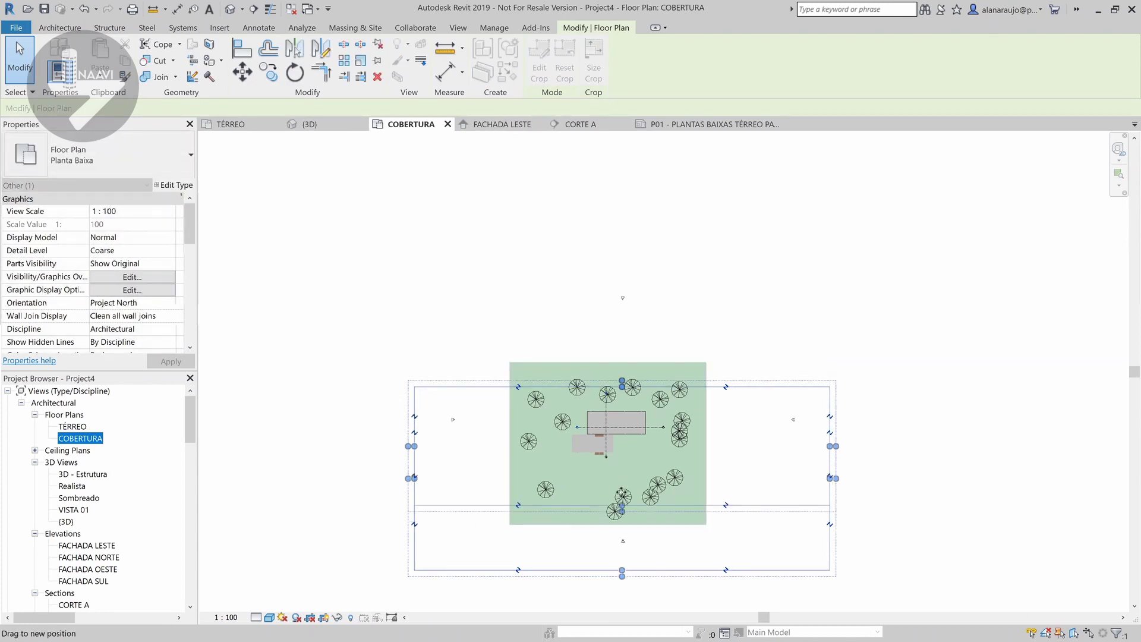
pyautogui.moveTo(414, 431); pyautogui.dragTo(541, 431)
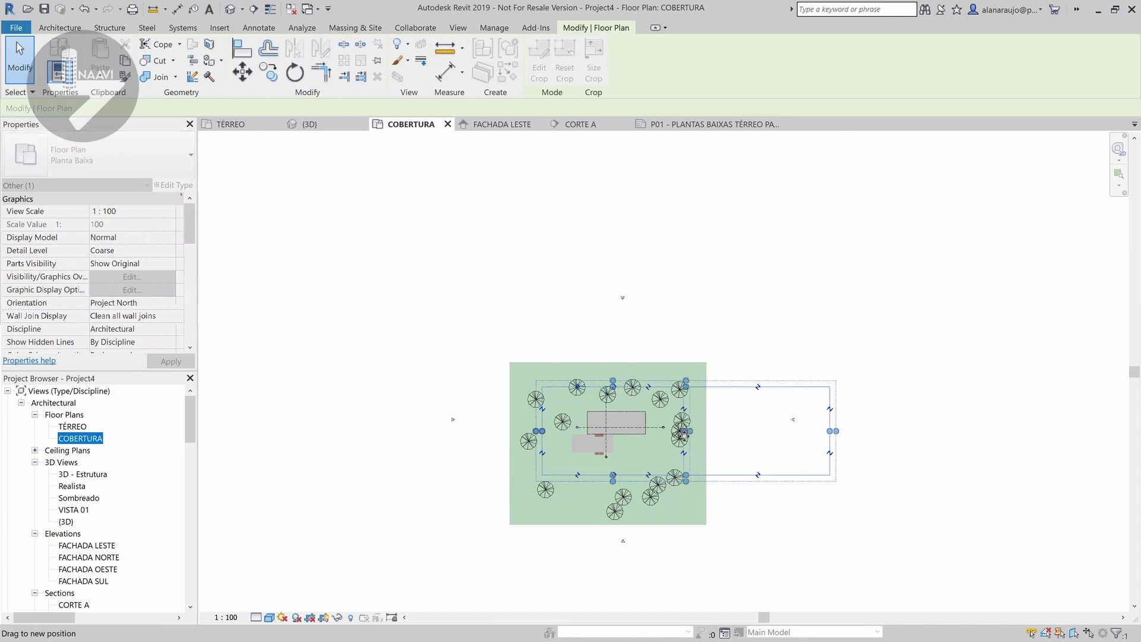
pyautogui.moveTo(830, 431); pyautogui.dragTo(684, 430)
# - Turn on Crop View, zoom to fit, and set the plan scale to 1 : 200
pyautogui.click(314, 618)
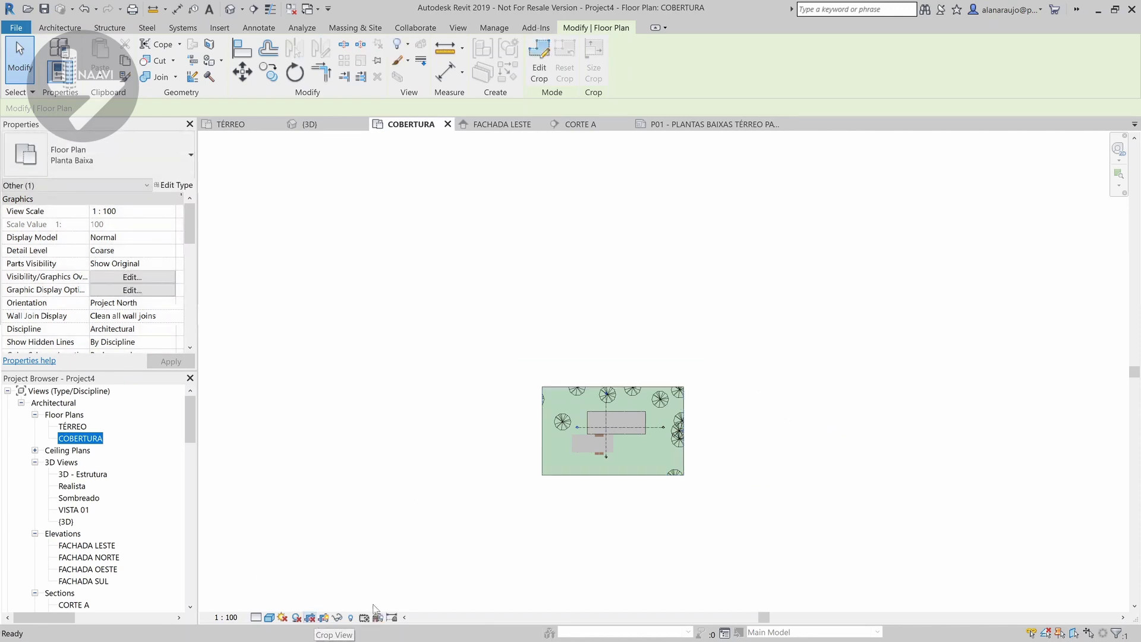
pyautogui.click(651, 481)
pyautogui.press('z')
pyautogui.press('f')
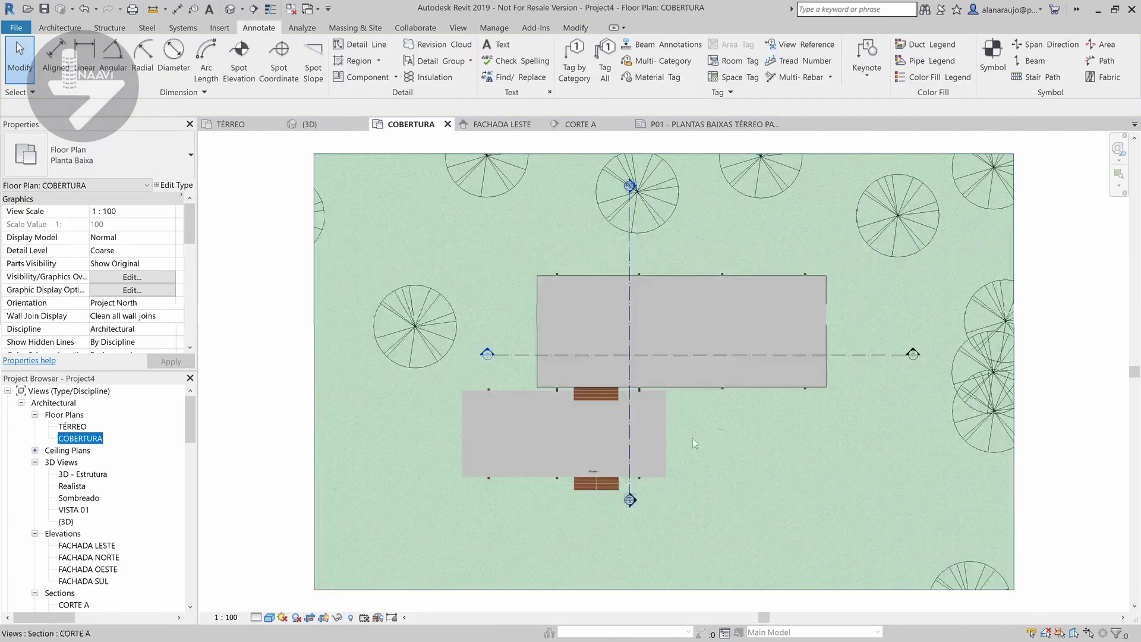
pyautogui.click(231, 618)
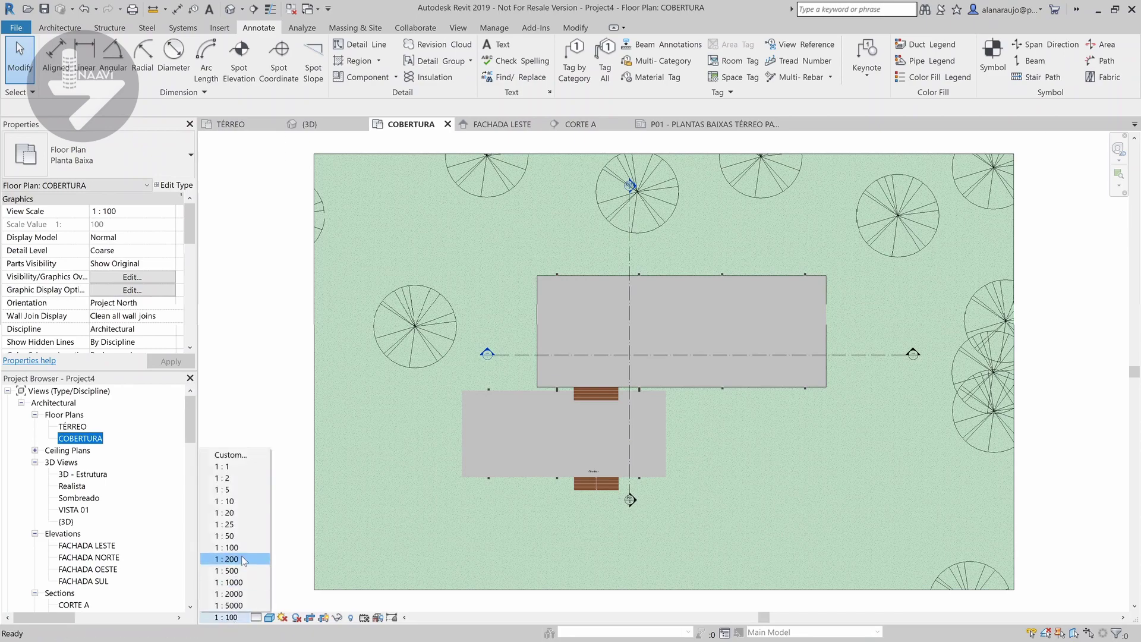
pyautogui.click(243, 559)
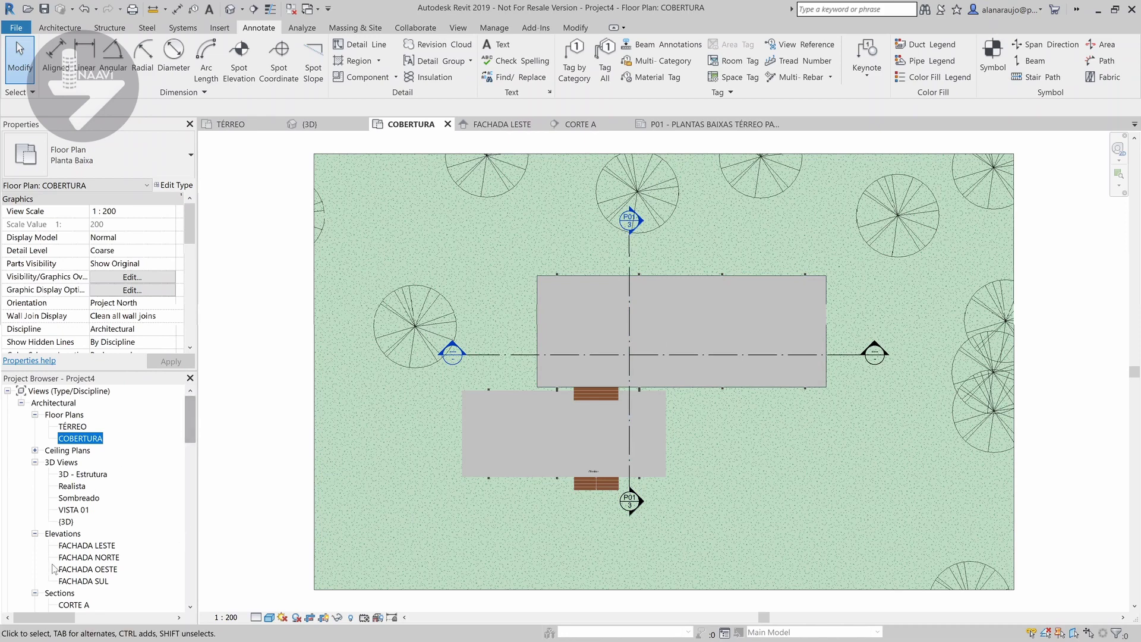
# - Return to sheet P01 through the Project Browser
pyautogui.scroll(-2, 52, 565)
pyautogui.scroll(-2, 53, 565)
pyautogui.scroll(-2, 53, 565)
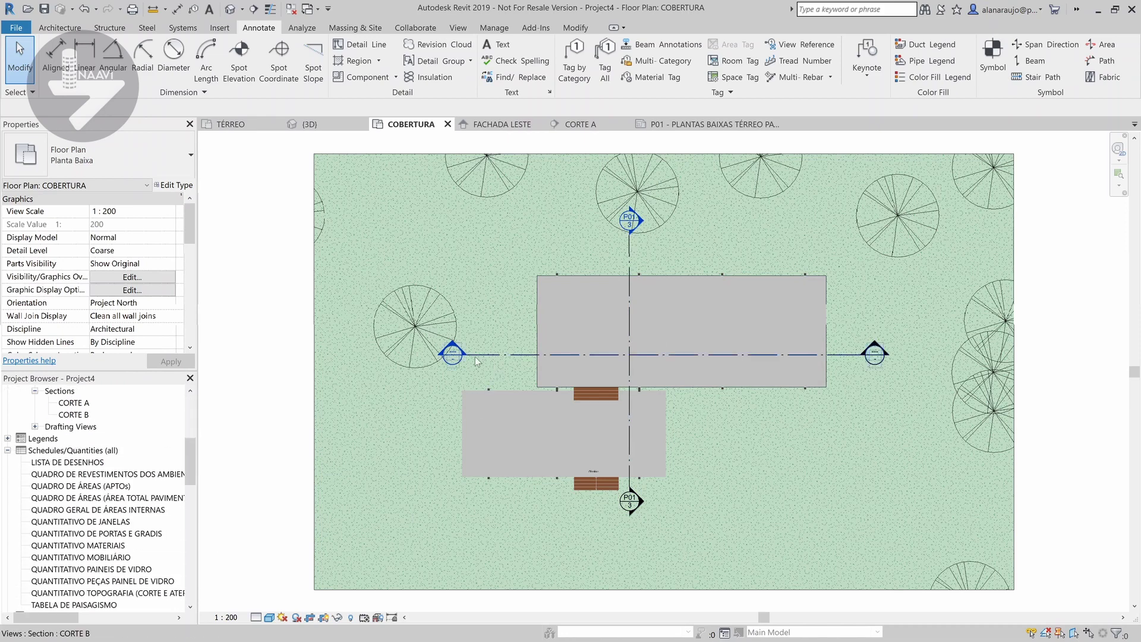
pyautogui.scroll(5, 467, 356)
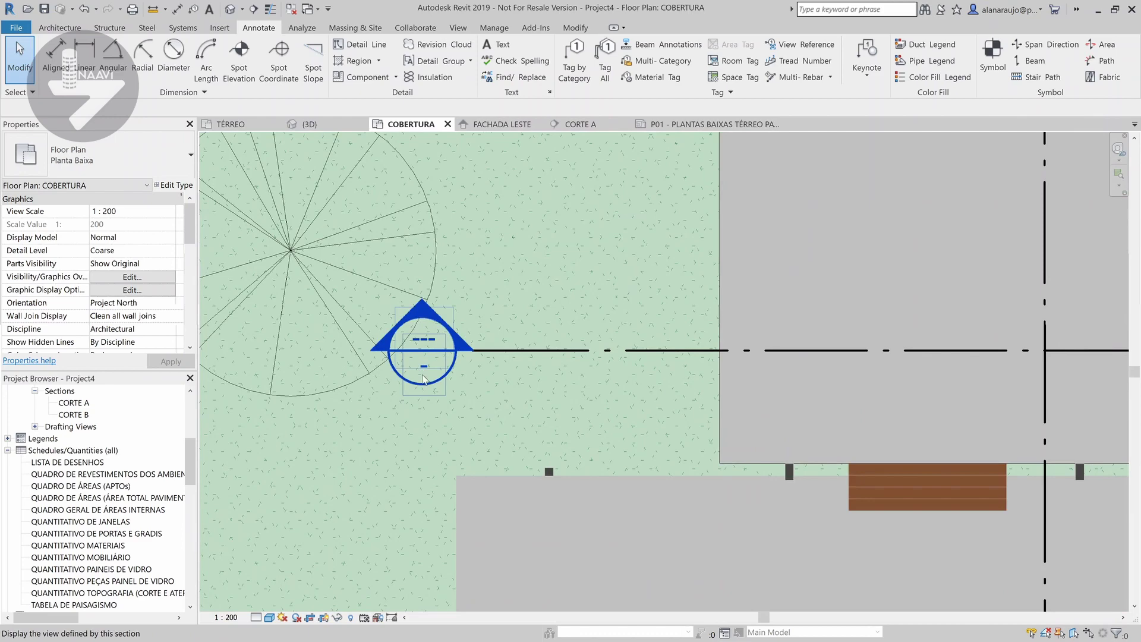
pyautogui.scroll(-3, 424, 379)
pyautogui.click(99, 533)
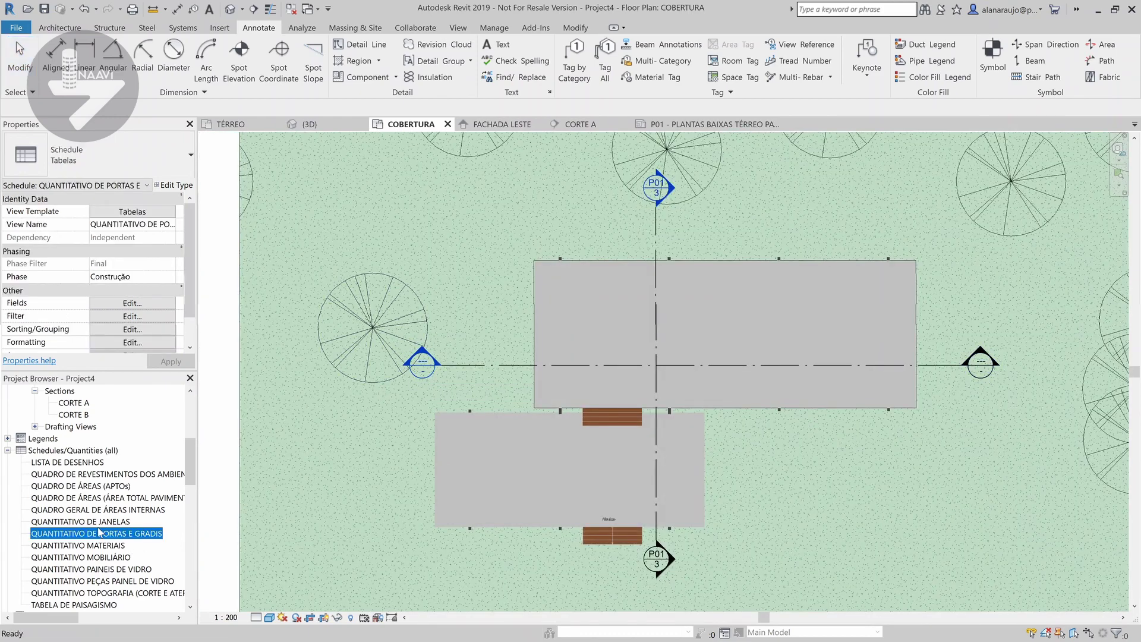
pyautogui.scroll(-2, 93, 530)
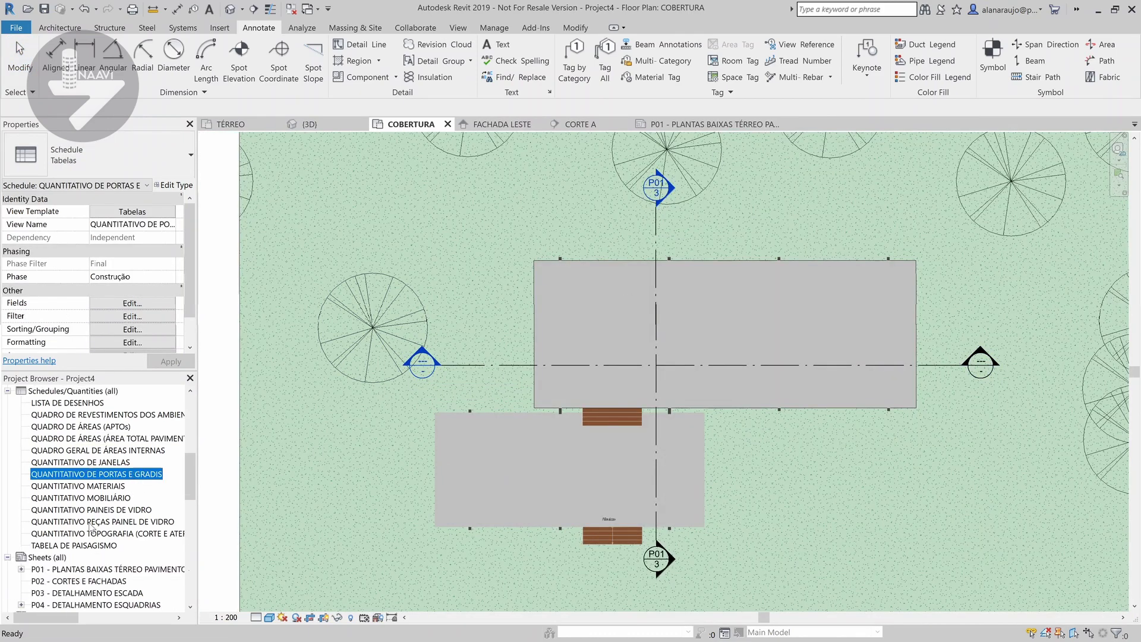
pyautogui.scroll(-2, 94, 530)
pyautogui.doubleClick(106, 497)
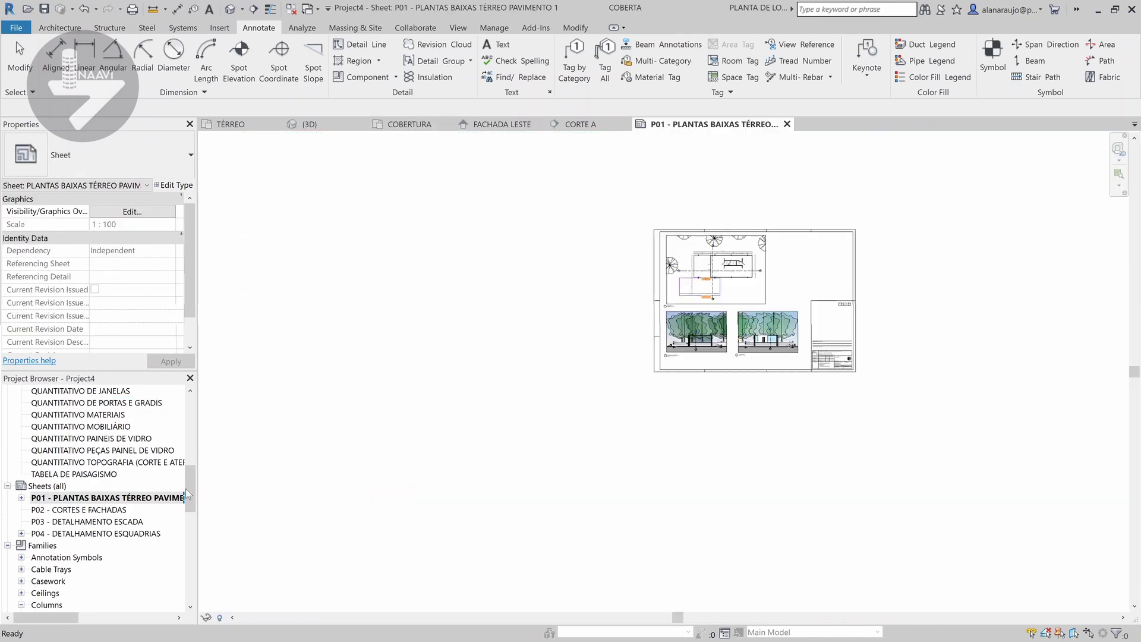
# - Place the COBERTURA viewport at the upper right, beside the TÉRREO plan
pyautogui.scroll(2, 679, 283)
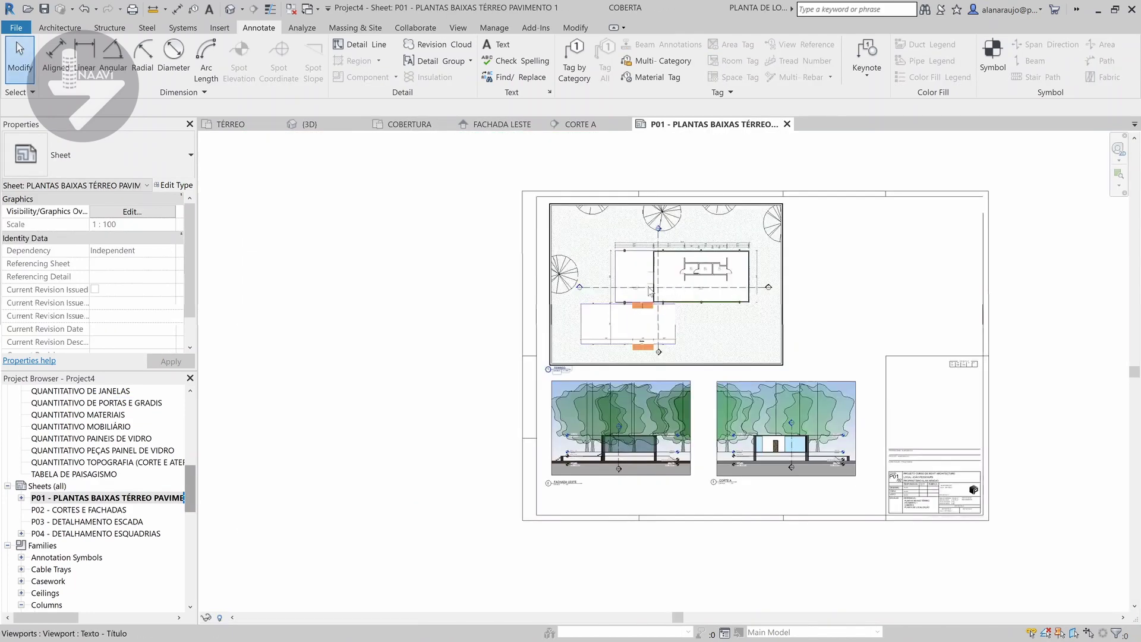
pyautogui.scroll(2, 675, 289)
pyautogui.scroll(2, 514, 291)
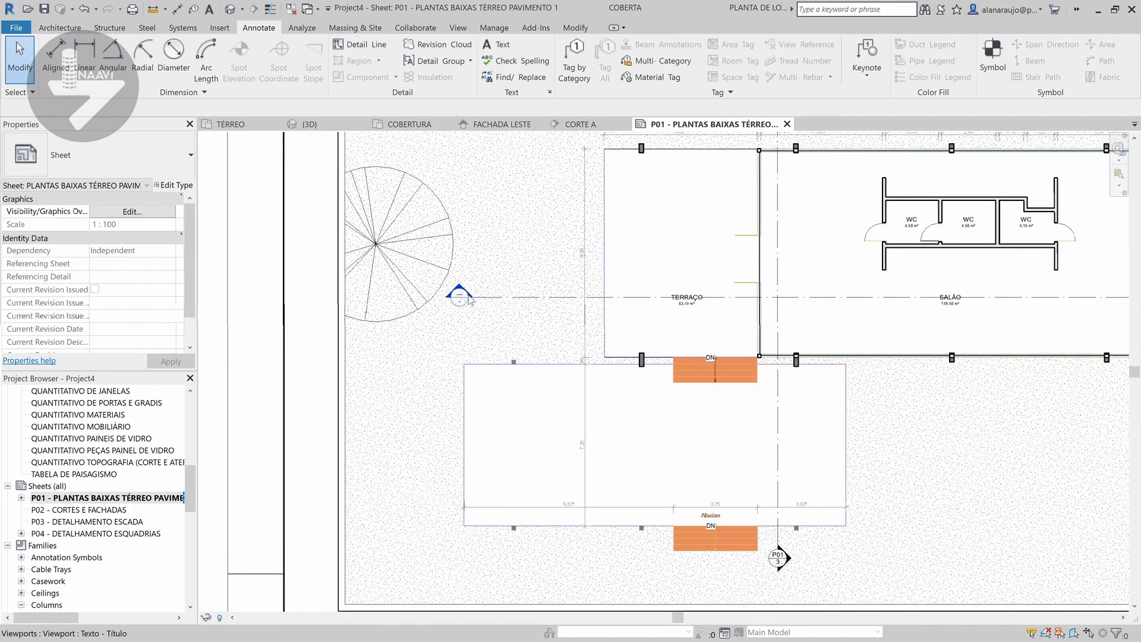
pyautogui.scroll(-3, 469, 300)
pyautogui.moveTo(190, 490); pyautogui.dragTo(190, 422)
pyautogui.click(80, 438)
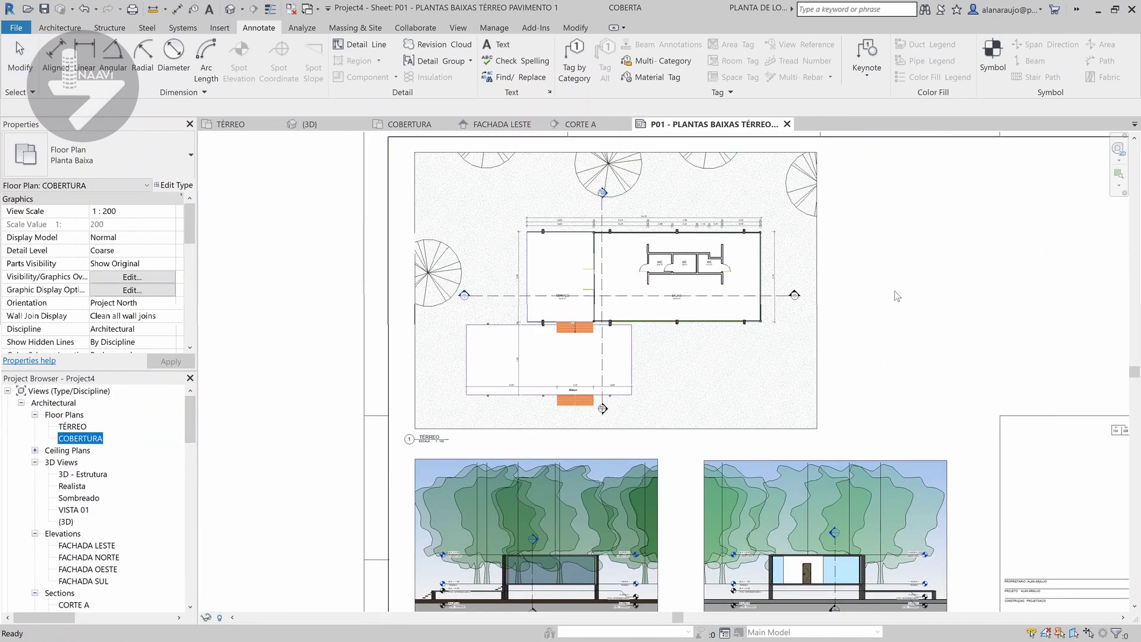
pyautogui.click(909, 272)
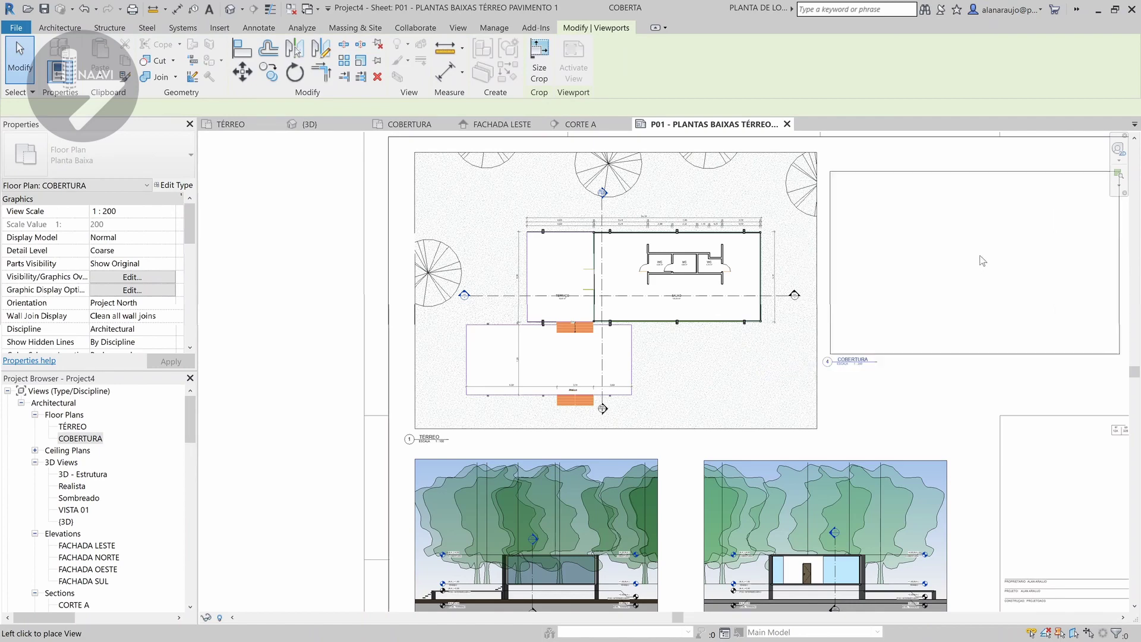
pyautogui.click(980, 291)
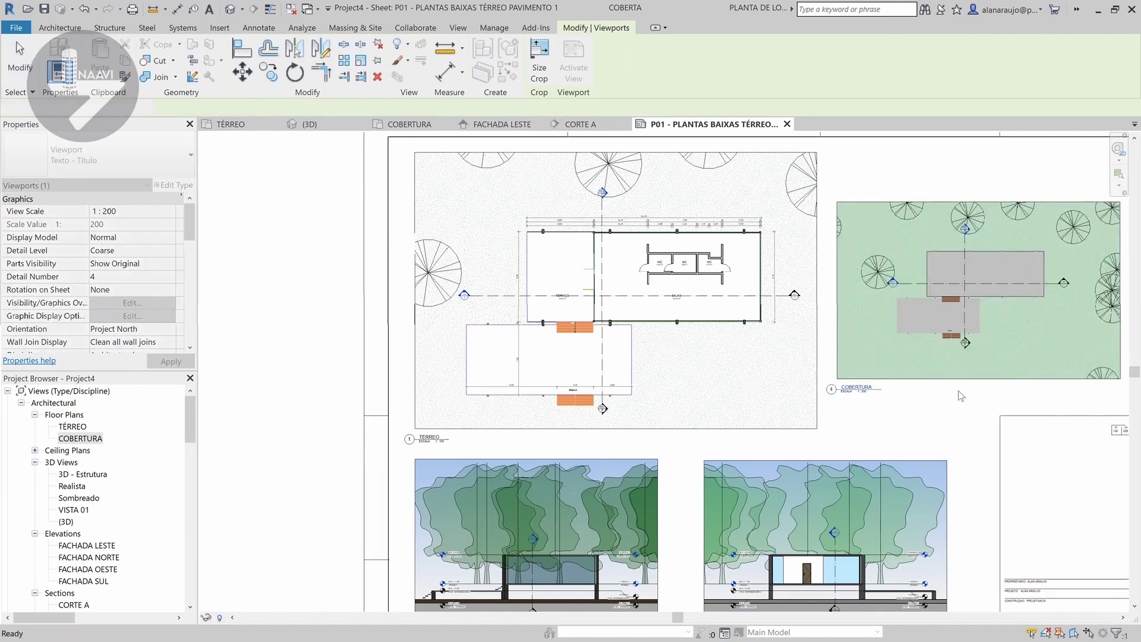
# - Zoom to fit the whole sheet and deselect the COBERTURA viewport
pyautogui.moveTo(829, 384); pyautogui.dragTo(683, 370, button='middle')
pyautogui.click(820, 303)
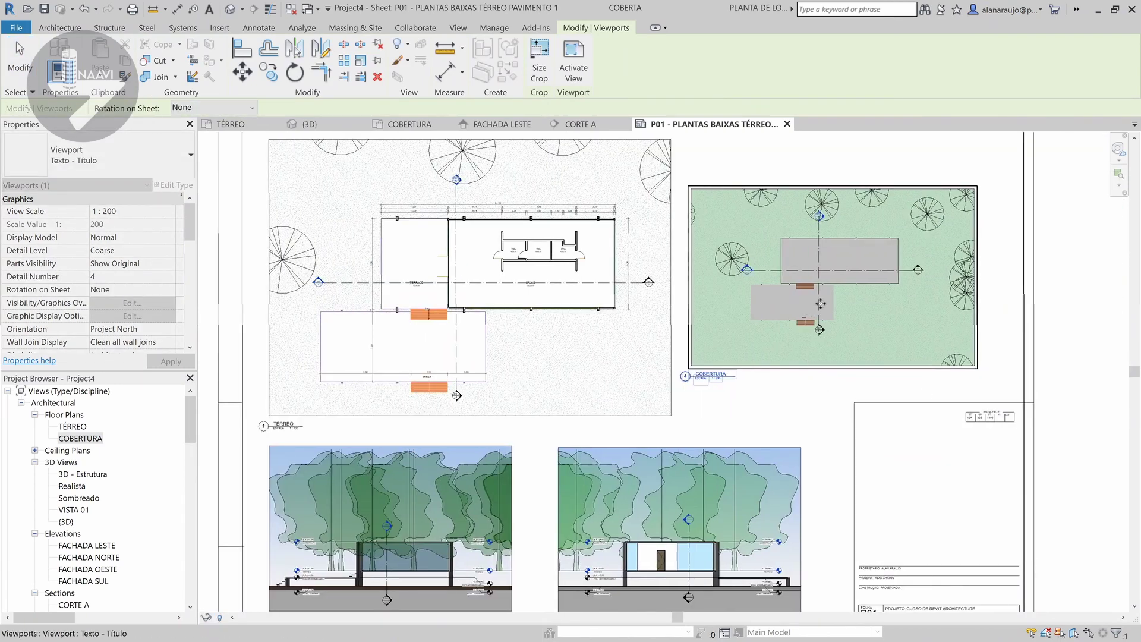
pyautogui.press('z')
pyautogui.press('f')
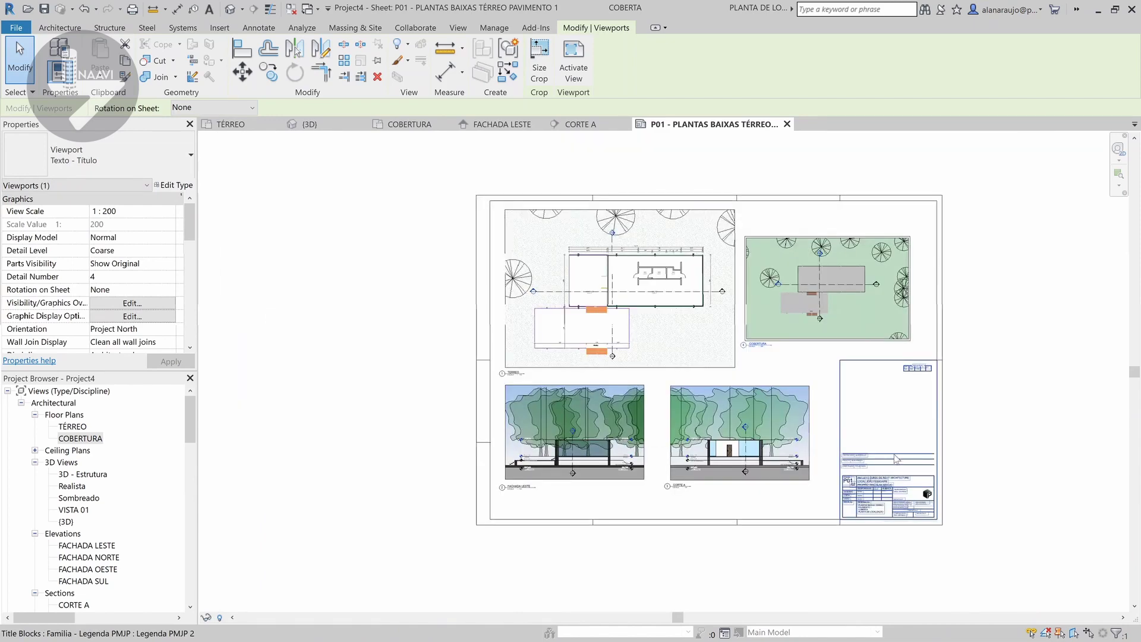
pyautogui.press('Escape')
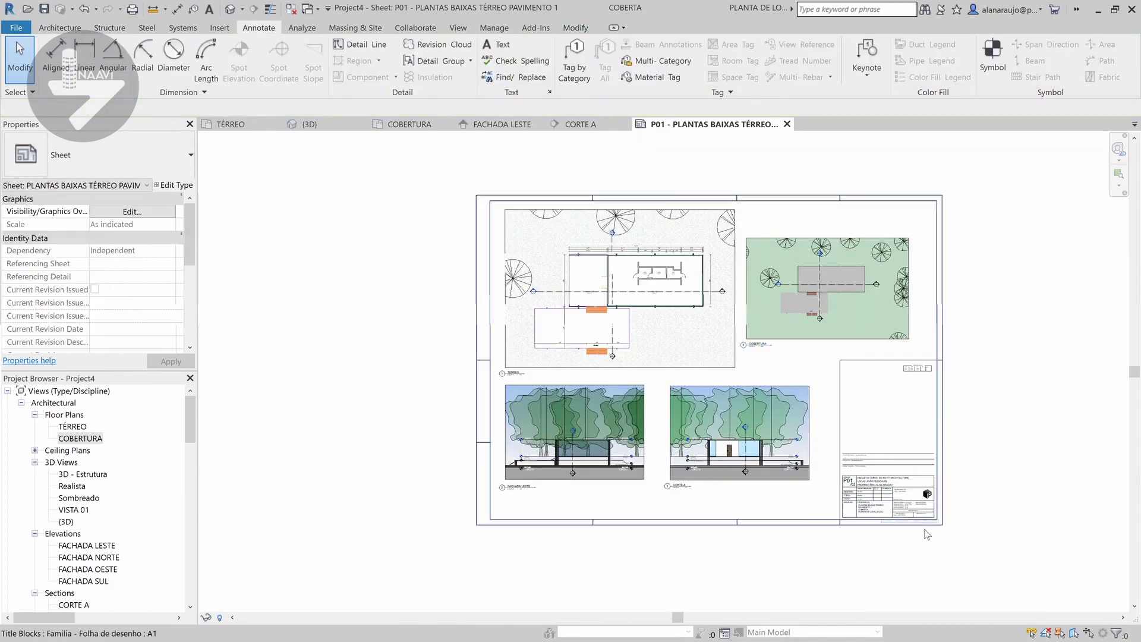
pyautogui.scroll(3, 894, 484)
pyautogui.scroll(3, 848, 450)
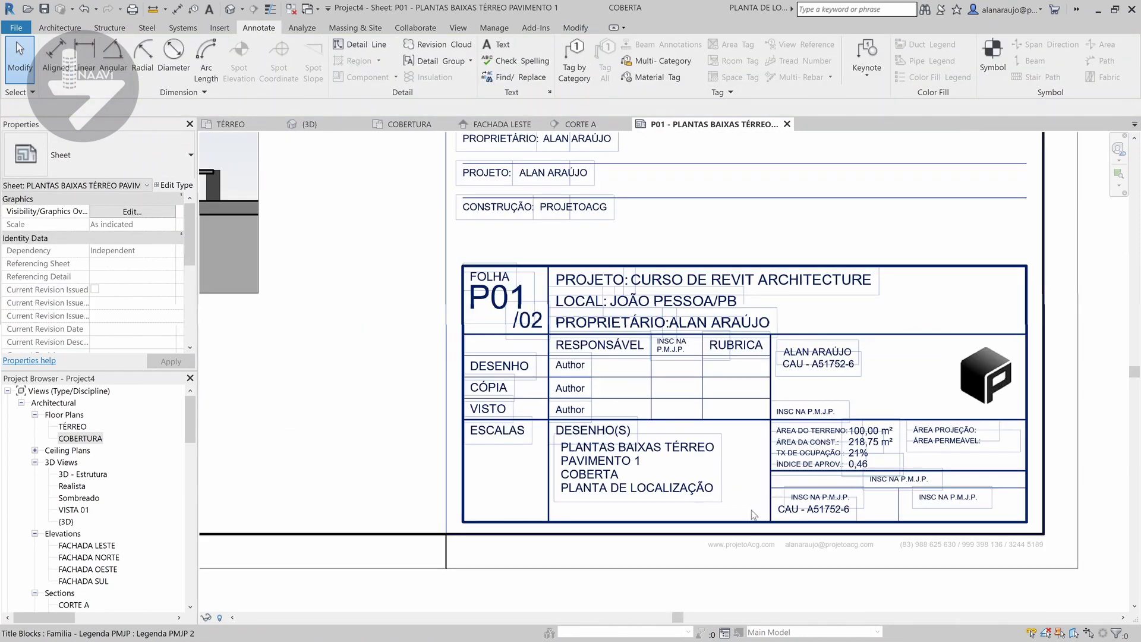
pyautogui.scroll(2, 751, 563)
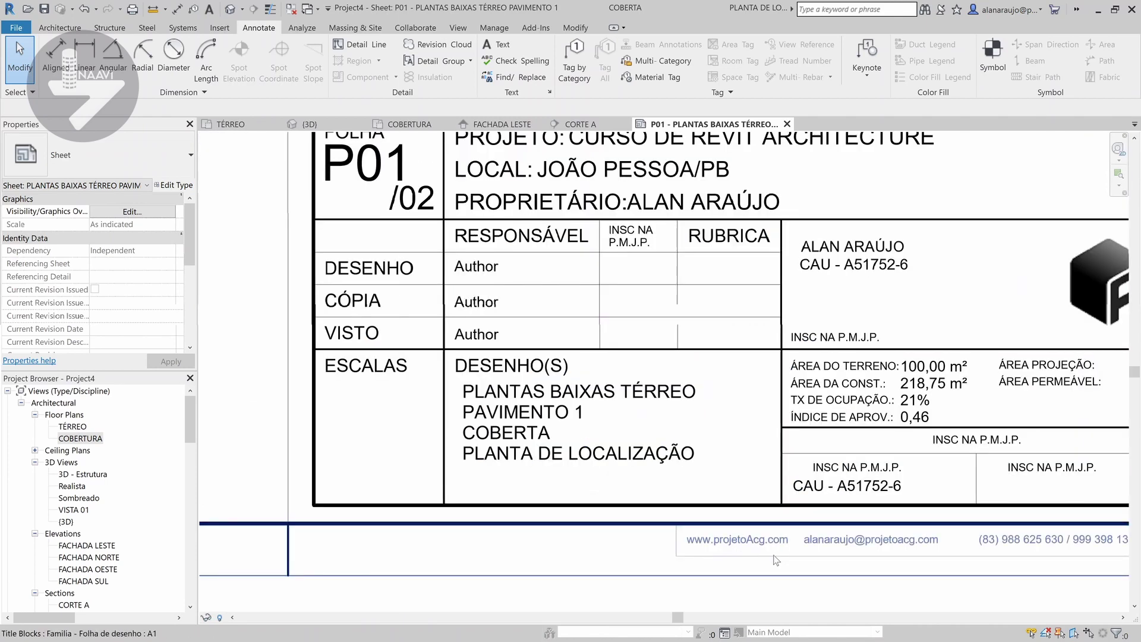
pyautogui.scroll(-2, 933, 559)
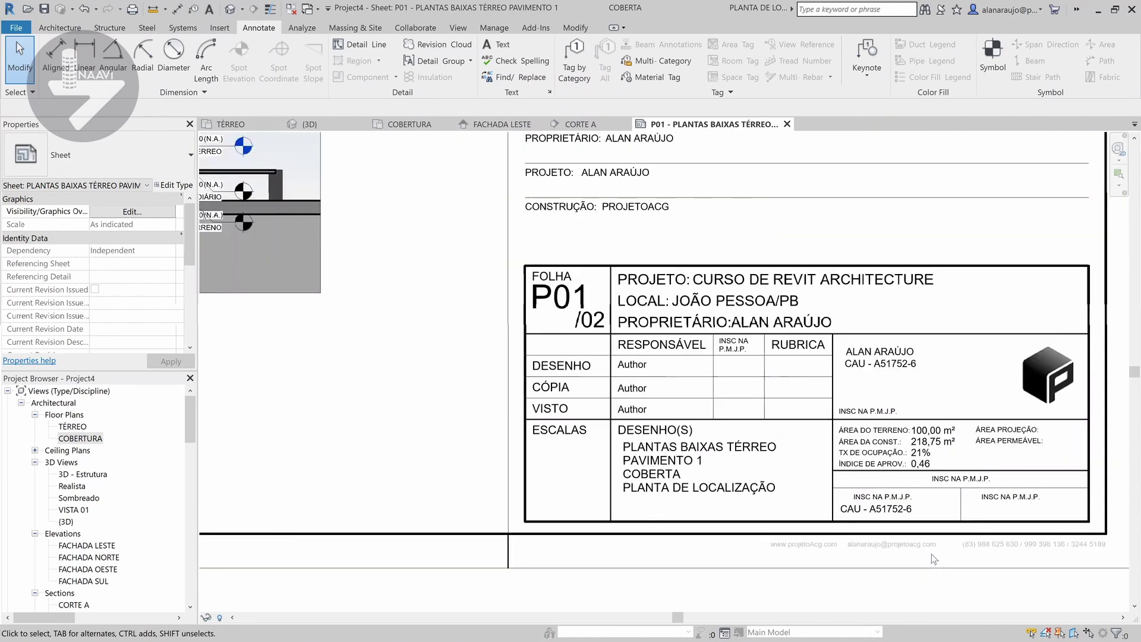
pyautogui.scroll(-1, 932, 554)
pyautogui.scroll(-2, 654, 439)
pyautogui.scroll(-1, 654, 439)
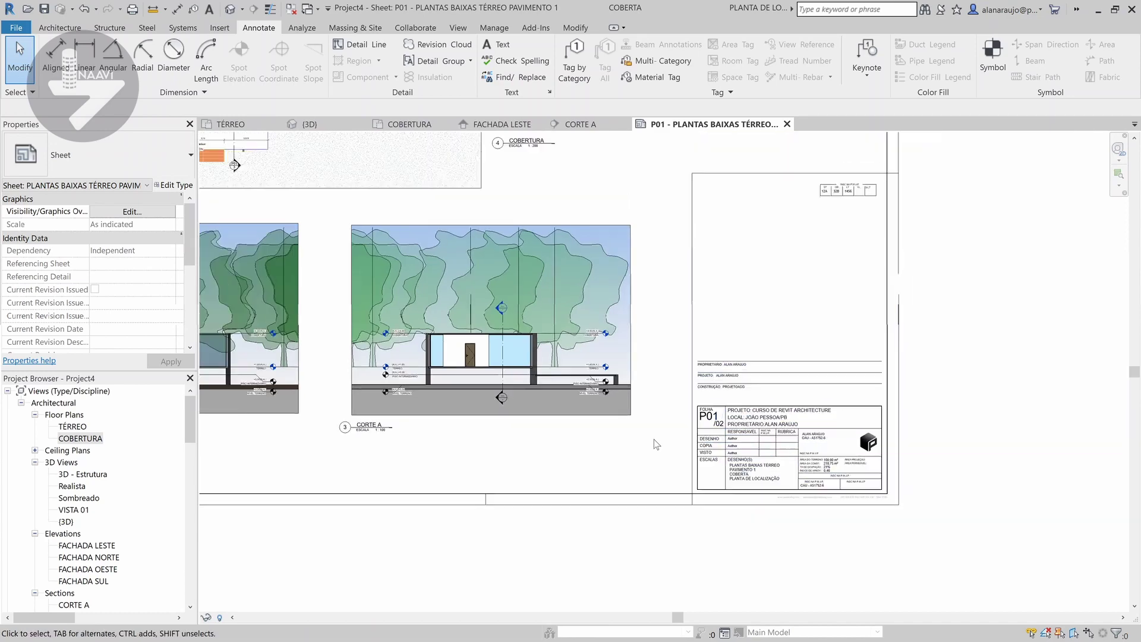
pyautogui.scroll(-1, 653, 439)
pyautogui.scroll(-1, 689, 490)
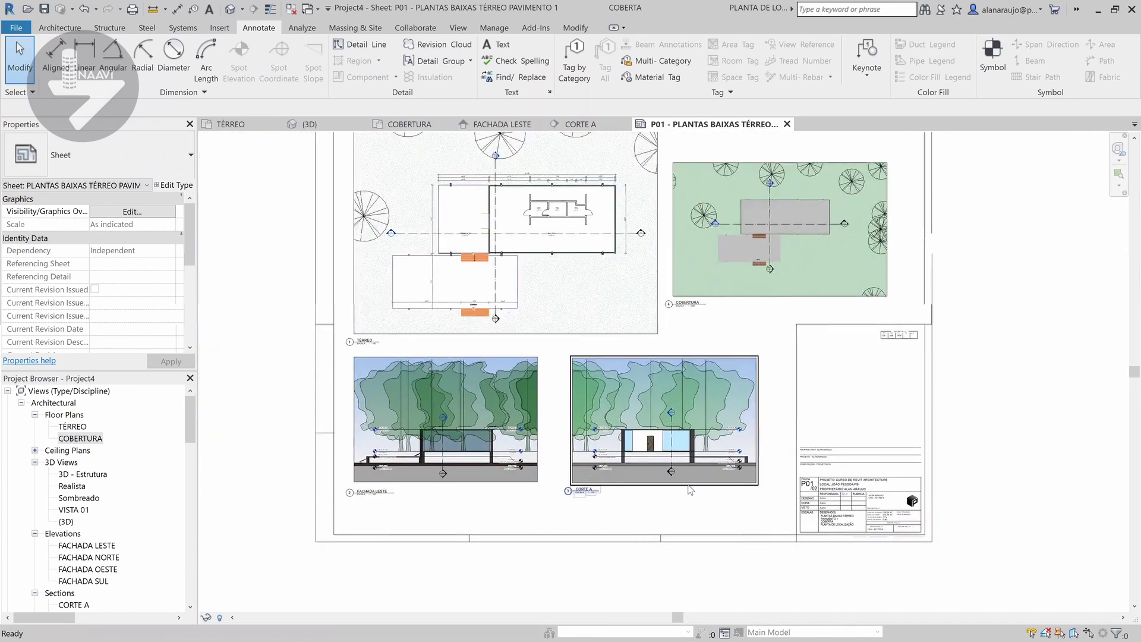
pyautogui.scroll(-1, 690, 490)
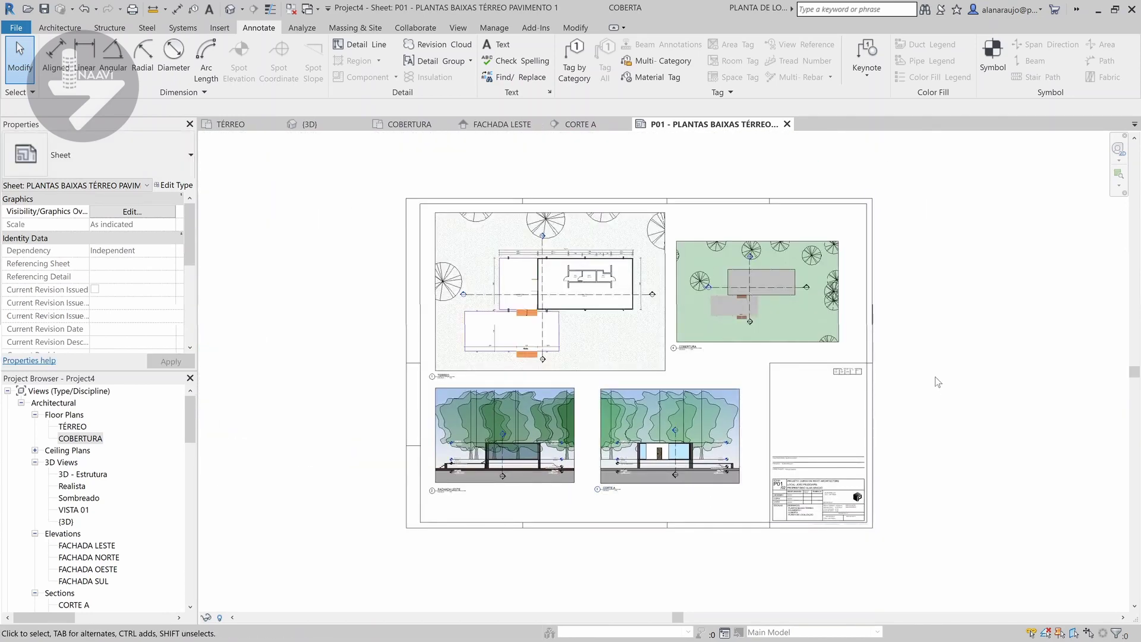
pyautogui.press('z')
pyautogui.press('f')
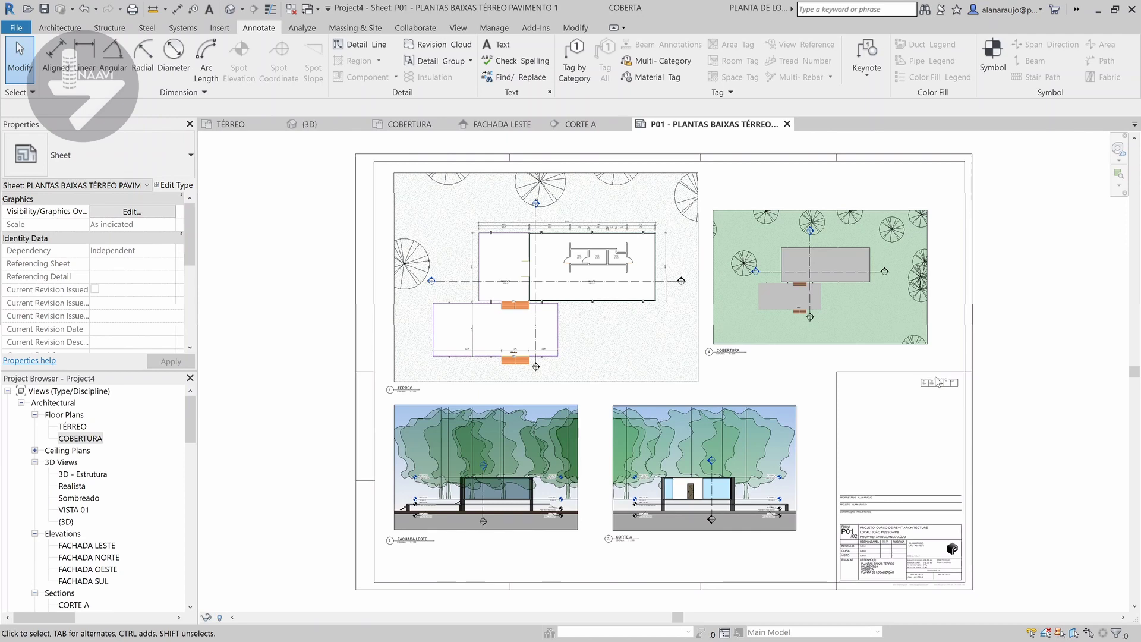
# - Open the default {3D} view showing the lawn, trees and glass house
pyautogui.click(229, 9)
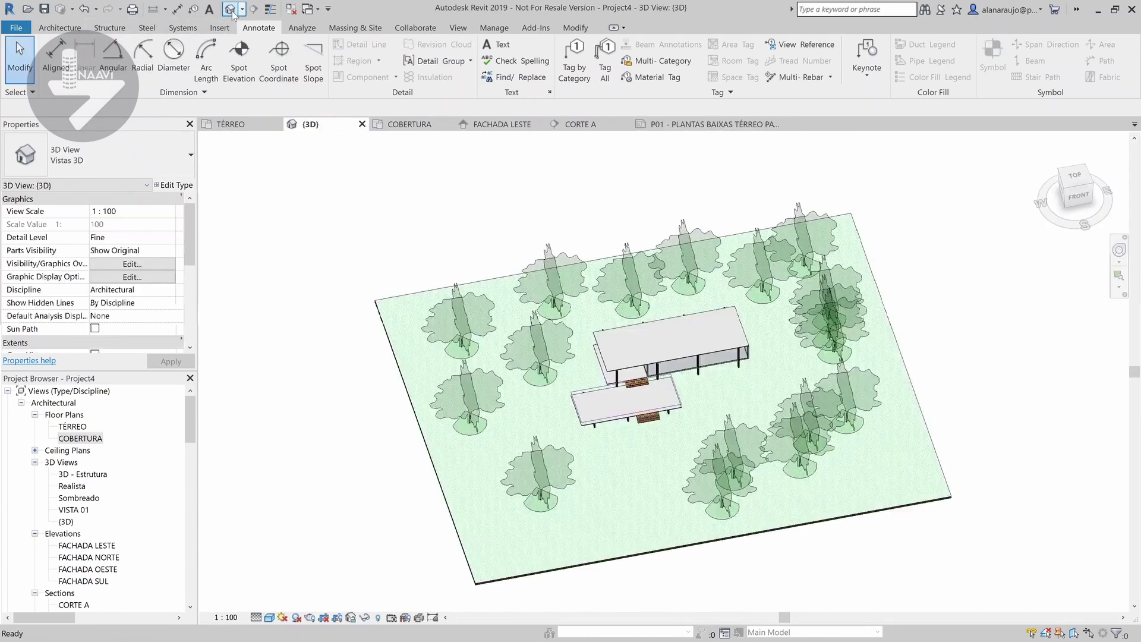